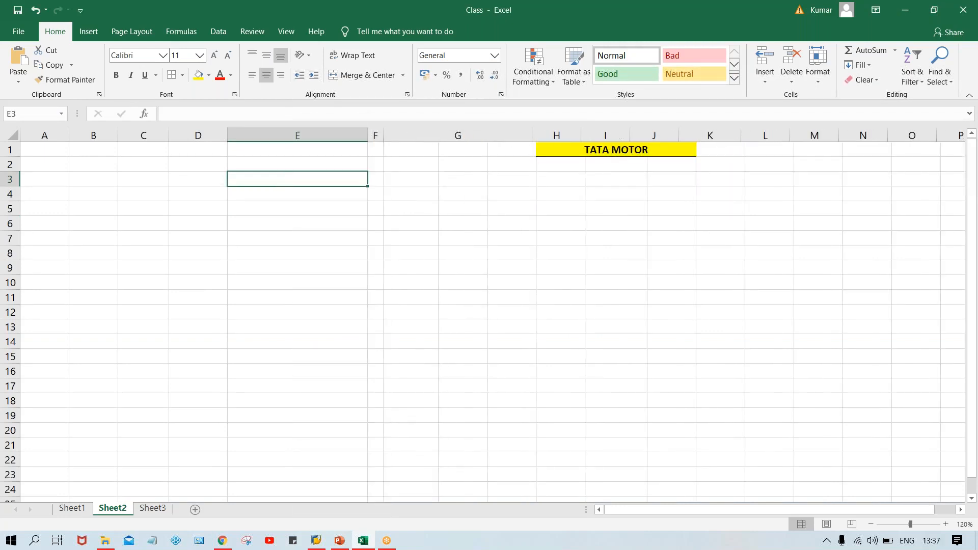
Step: Draw an outside border around E3:E12 and another around G3:G12
{"action": "left_click_drag", "start_coordinate": [304, 178], "coordinate": [317, 310]}
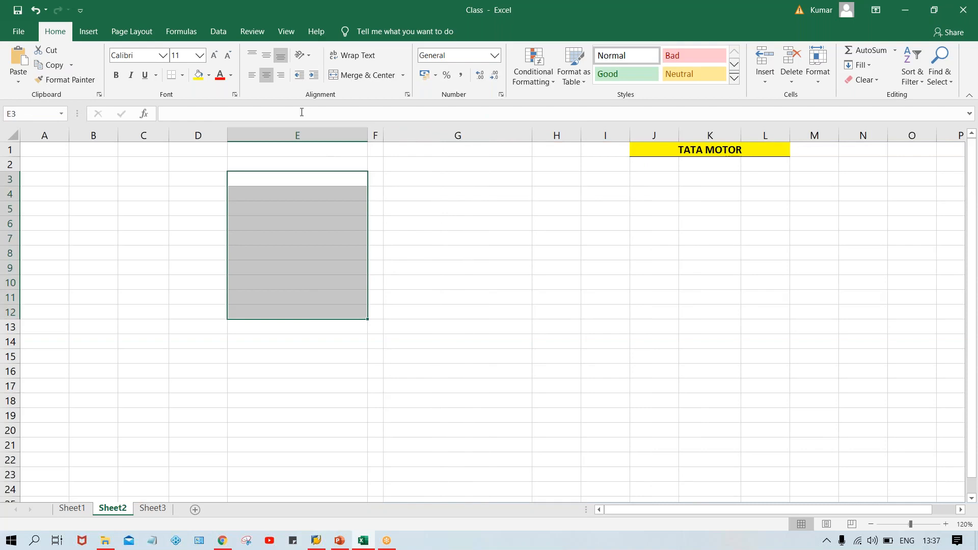
{"action": "left_click", "coordinate": [183, 75]}
{"action": "left_click", "coordinate": [198, 215]}
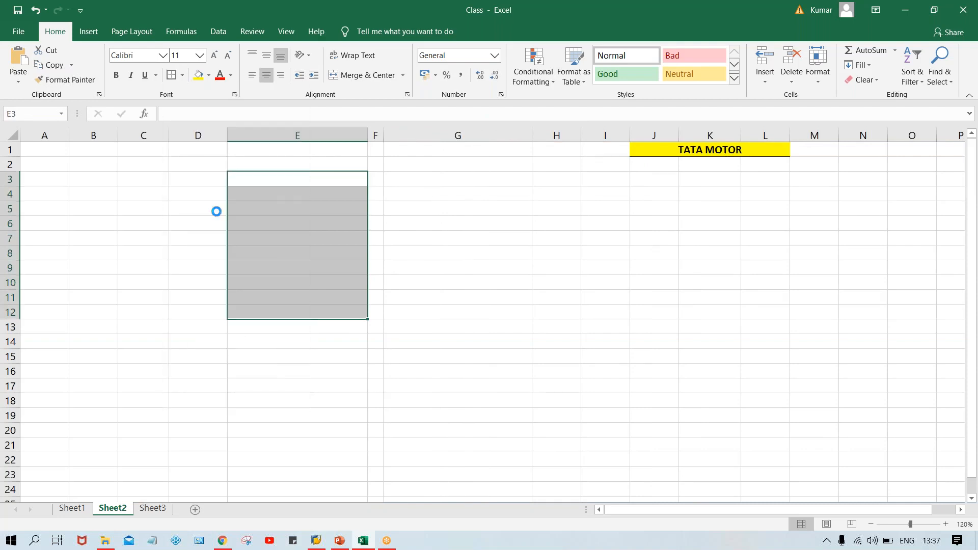
{"action": "left_click", "coordinate": [447, 181]}
{"action": "left_click_drag", "start_coordinate": [428, 182], "coordinate": [441, 309]}
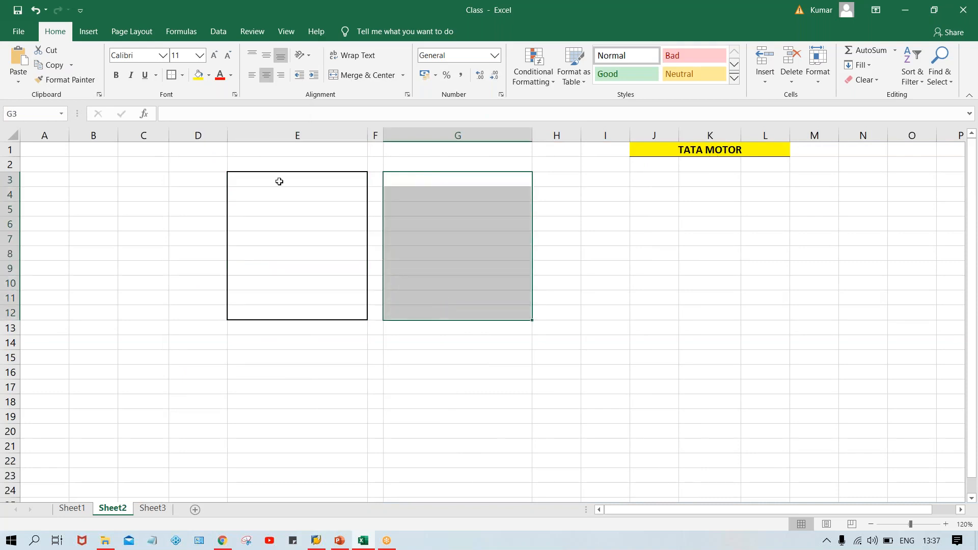
{"action": "left_click", "coordinate": [171, 78]}
{"action": "left_click", "coordinate": [586, 278]}
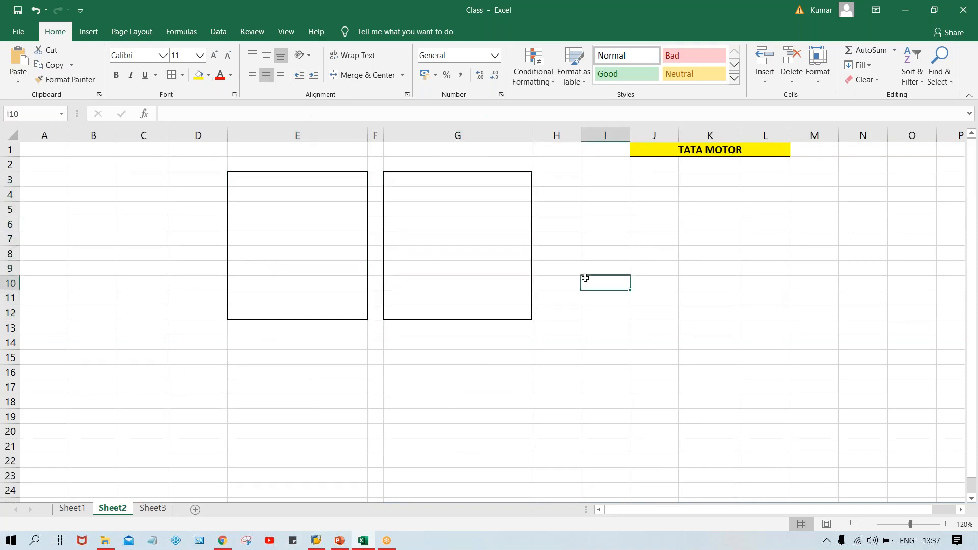
Step: Apply the same outside border to cells E4 and G4 to form a row inside each box
{"action": "left_click", "coordinate": [271, 180]}
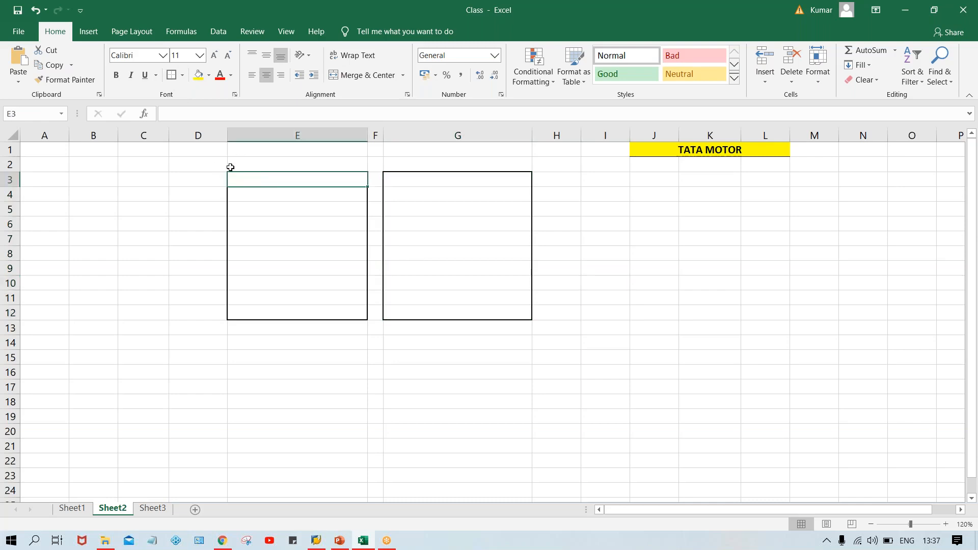
{"action": "left_click", "coordinate": [262, 196]}
{"action": "left_click", "coordinate": [172, 74]}
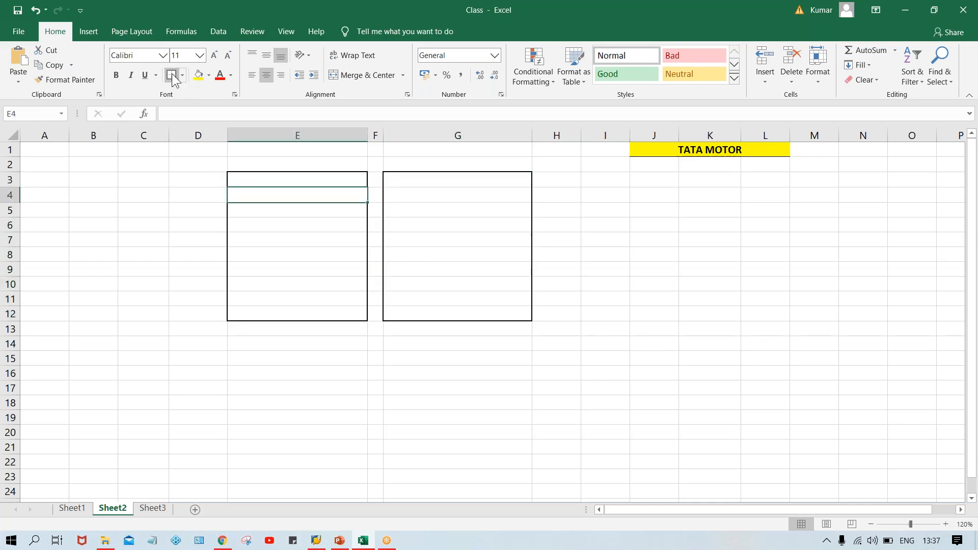
{"action": "left_click", "coordinate": [476, 196]}
{"action": "left_click", "coordinate": [172, 76]}
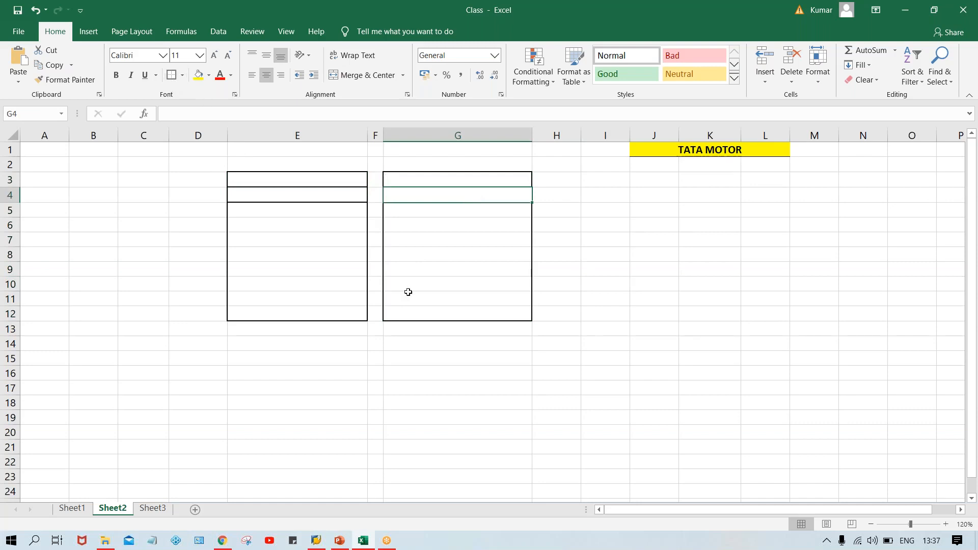
Step: Enter "TATA MOTOR" in E4 and make it bold
{"action": "double_click", "coordinate": [285, 196]}
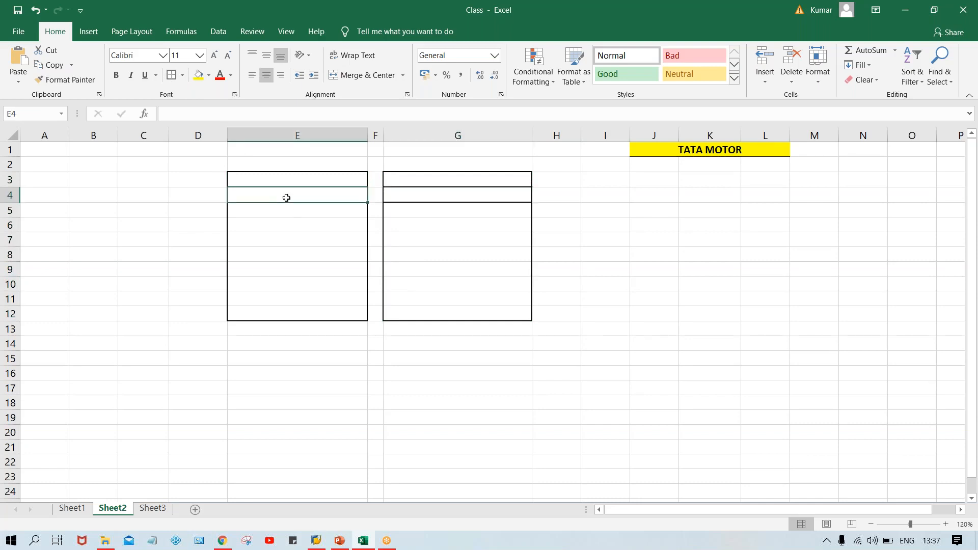
{"action": "key", "text": "Caps_Lock"}
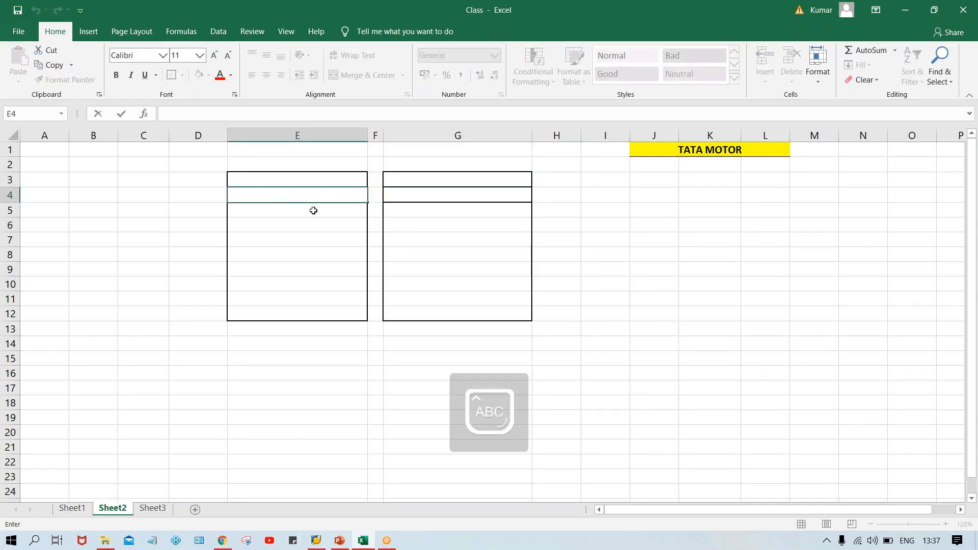
{"action": "type", "text": "TATA "}
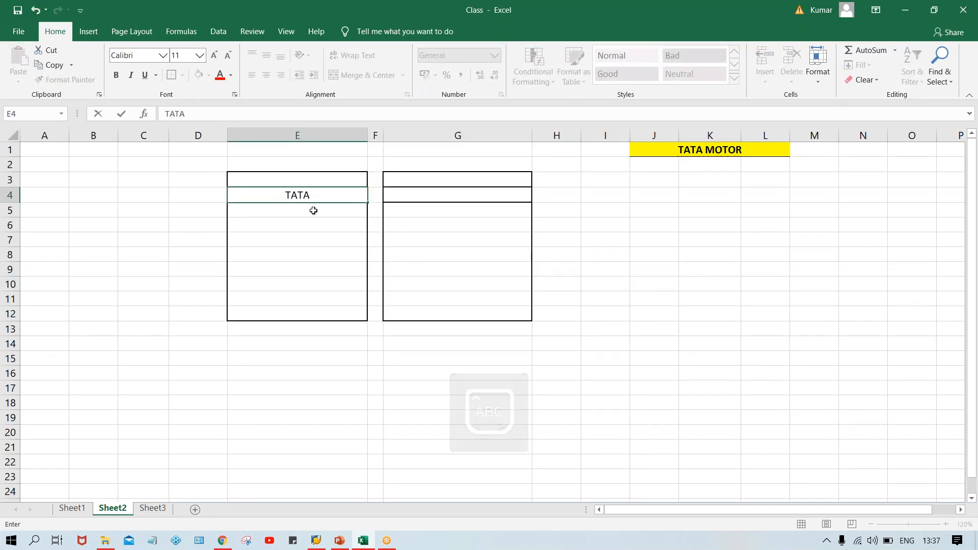
{"action": "type", "text": "MOTOR"}
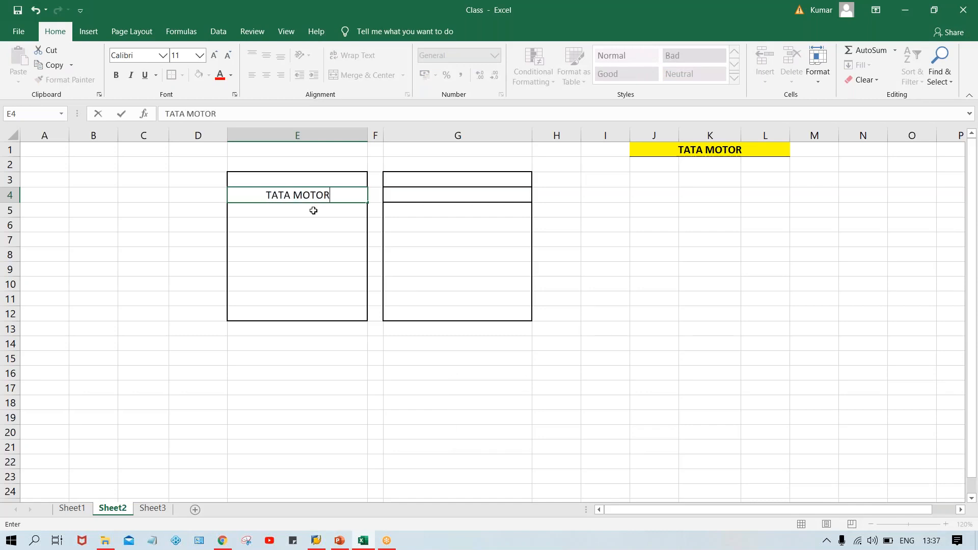
{"action": "key", "text": "Return"}
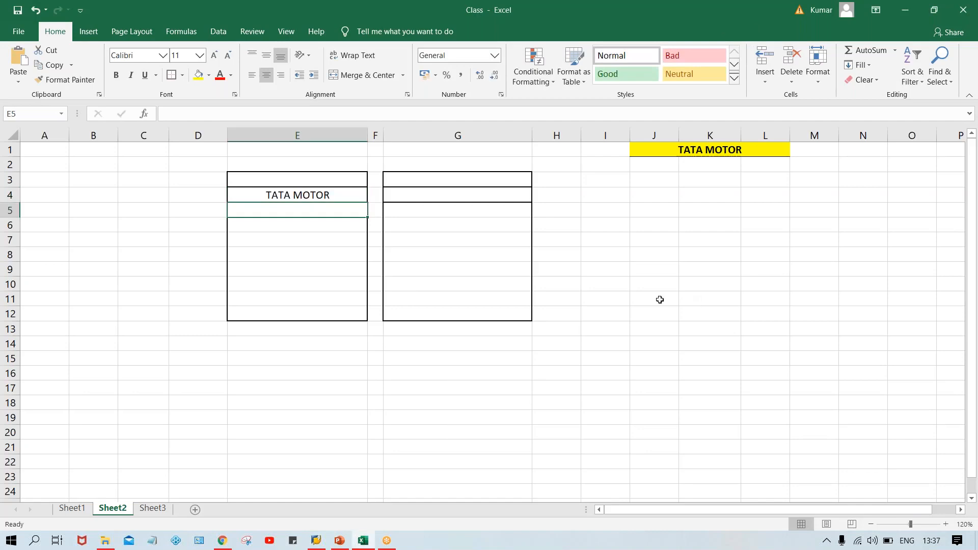
{"action": "left_click", "coordinate": [290, 236]}
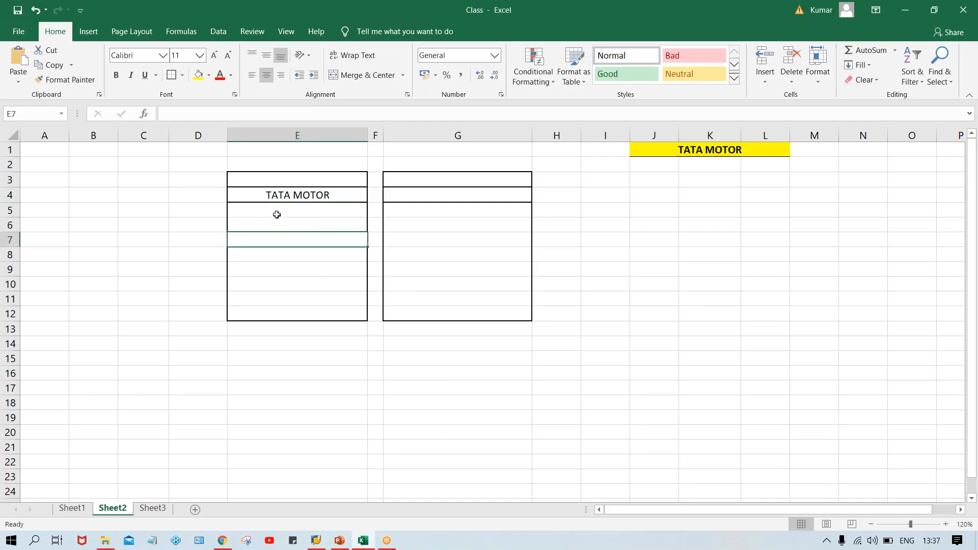
{"action": "left_click", "coordinate": [276, 215]}
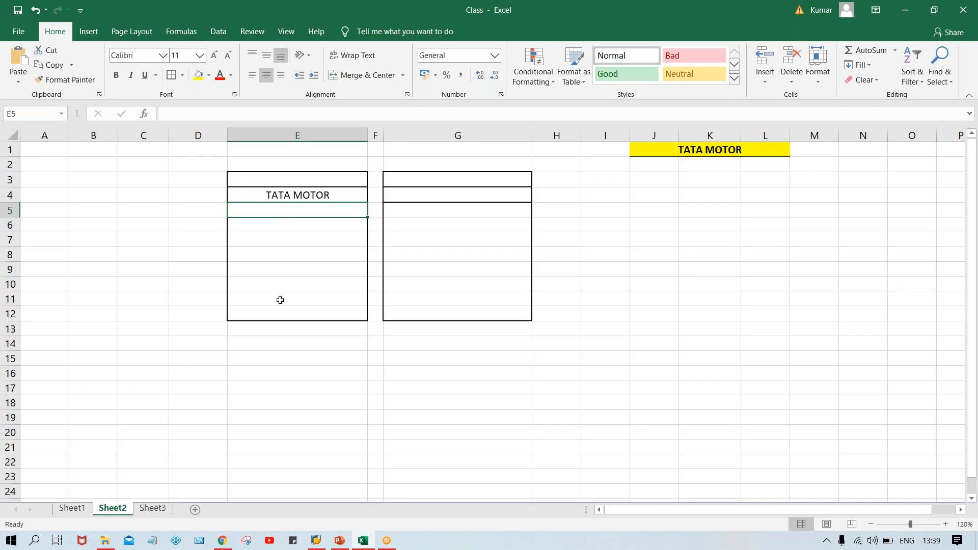
{"action": "left_click", "coordinate": [315, 195]}
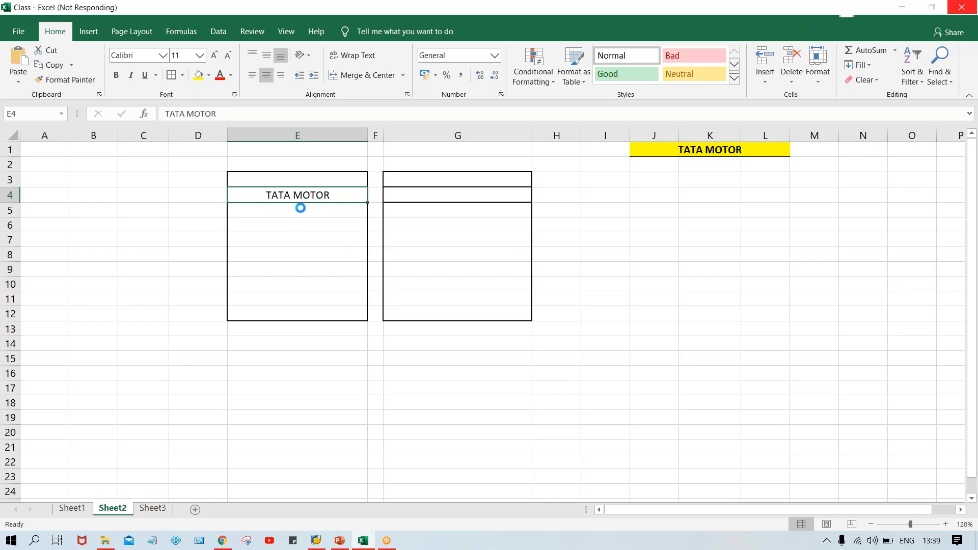
{"action": "key", "text": "ctrl+b"}
{"action": "key", "text": "Return"}
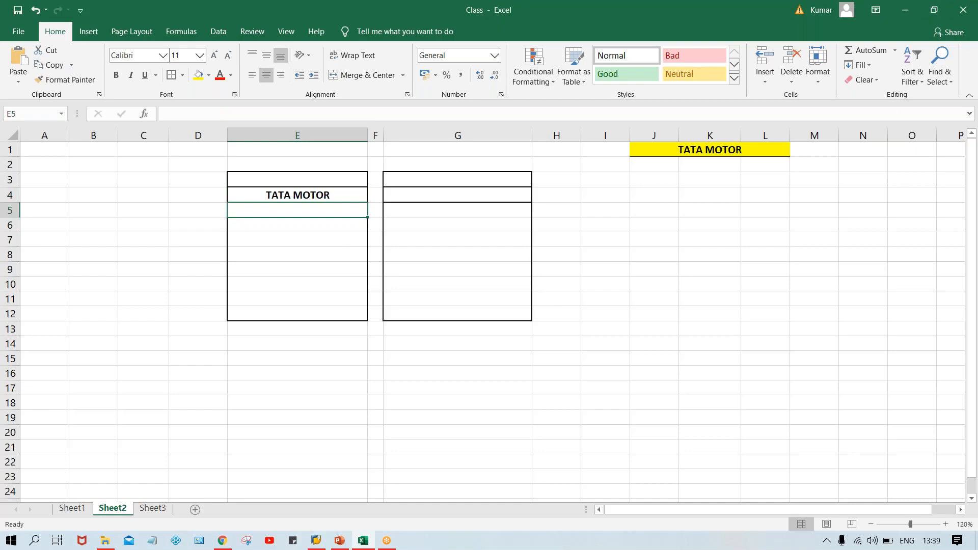
Step: Enter "A SUB. OF TG" in E5 and make it bold
{"action": "type", "text": "A SUB. OF T"}
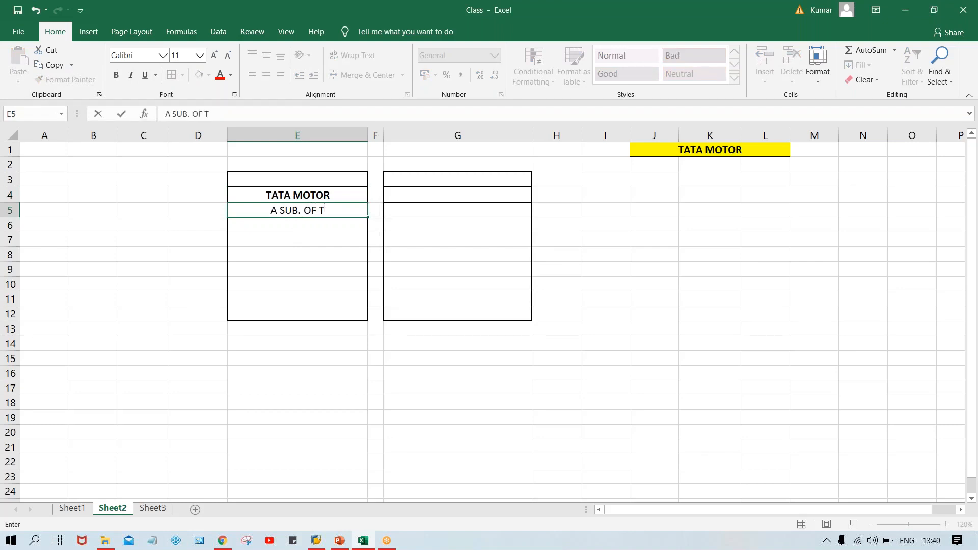
{"action": "type", "text": "G"}
{"action": "key", "text": "Return"}
{"action": "left_click", "coordinate": [302, 209]}
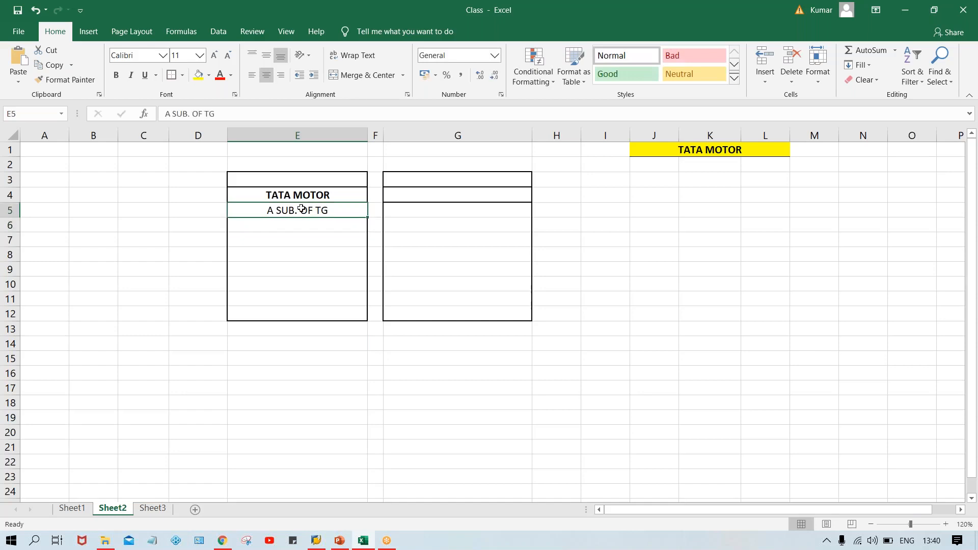
{"action": "key", "text": "ctrl+b"}
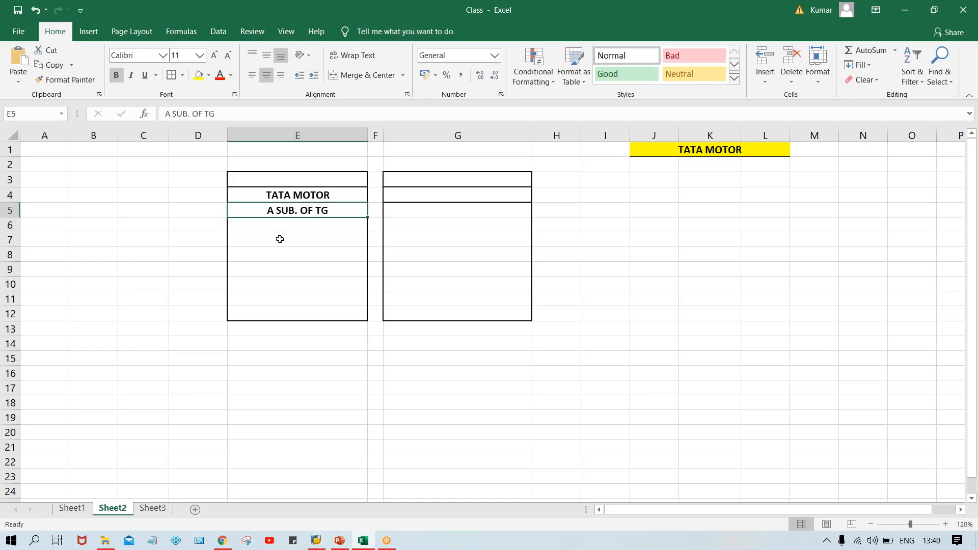
Step: Apply the outside border to cell E6
{"action": "left_click", "coordinate": [279, 222]}
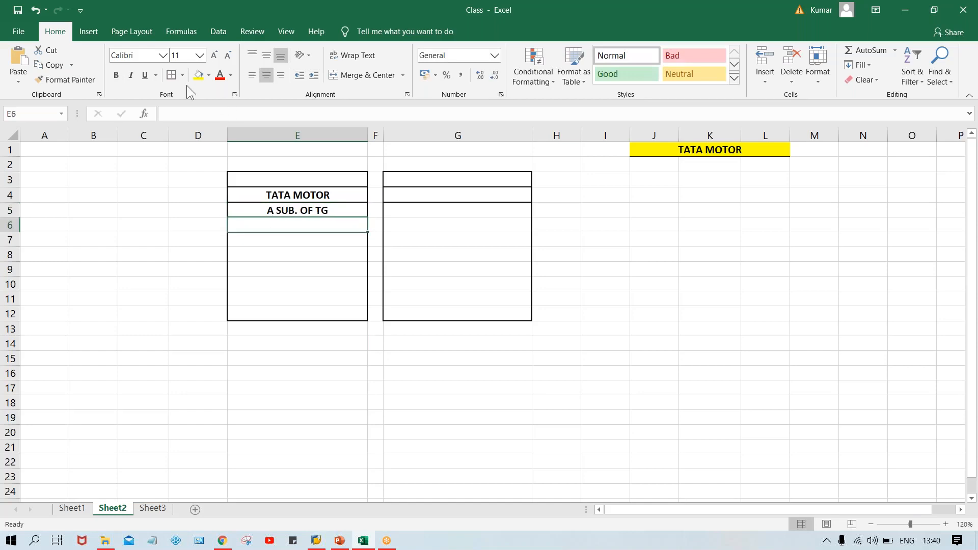
{"action": "left_click", "coordinate": [171, 75]}
{"action": "left_click", "coordinate": [319, 256]}
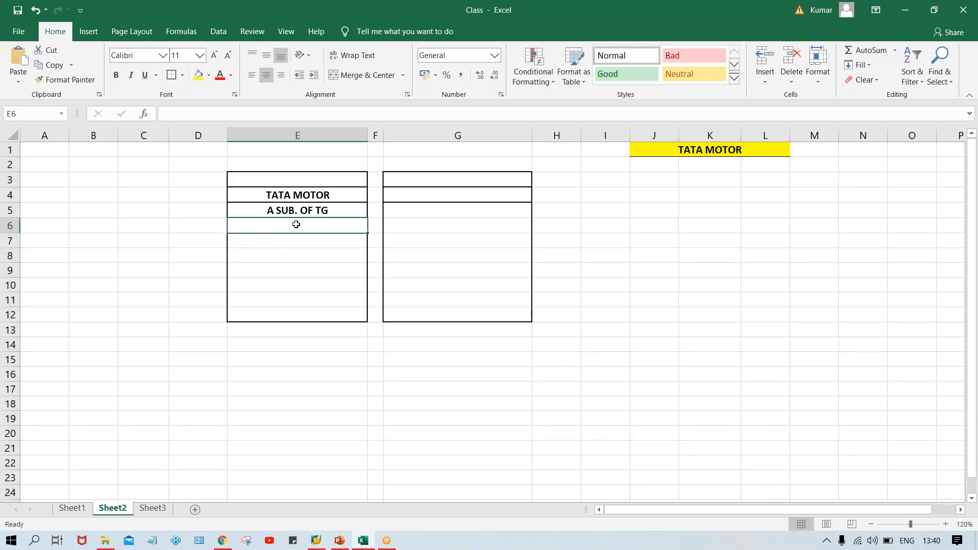
Step: Enclose the text in E5 in parentheses so it reads "(A SUB. OF TG)"
{"action": "double_click", "coordinate": [258, 210]}
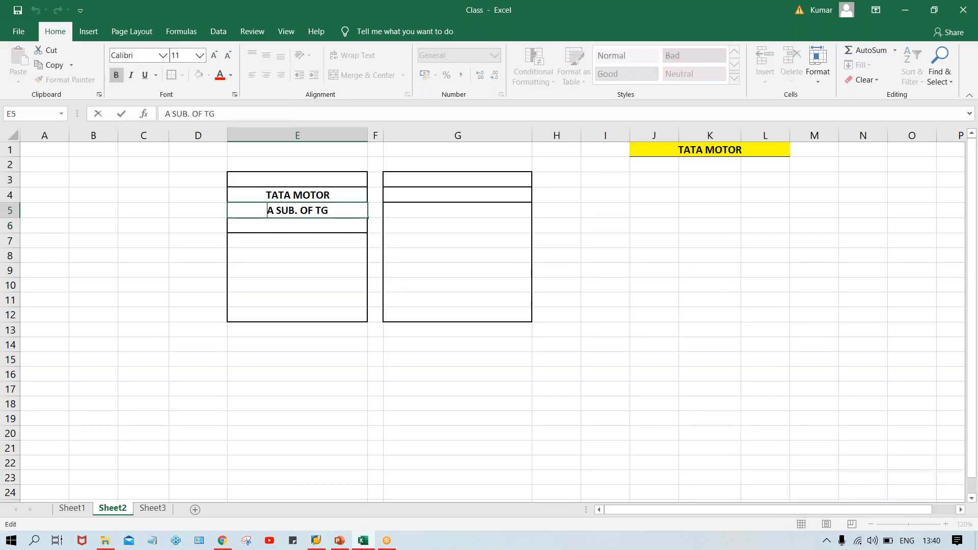
{"action": "type", "text": "("}
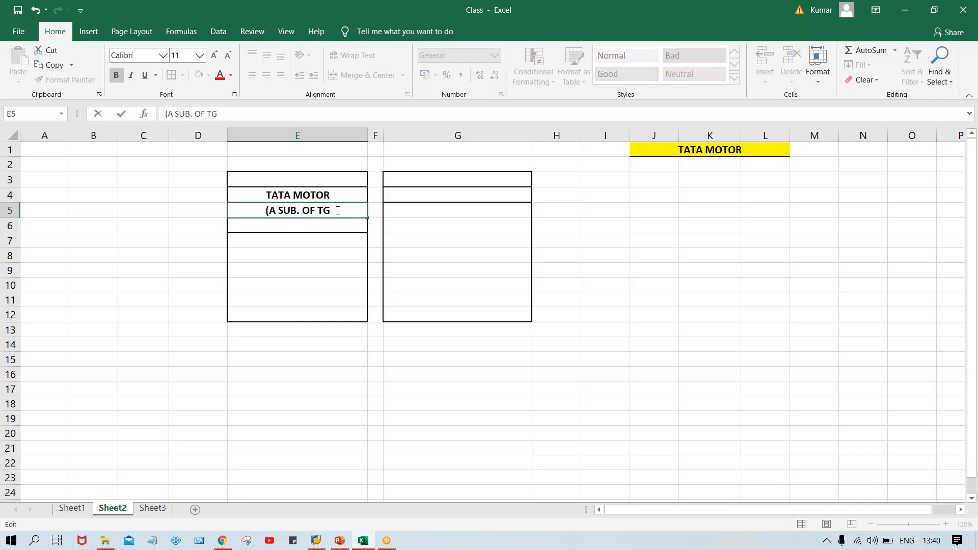
{"action": "type", "text": ")"}
{"action": "key", "text": "Return"}
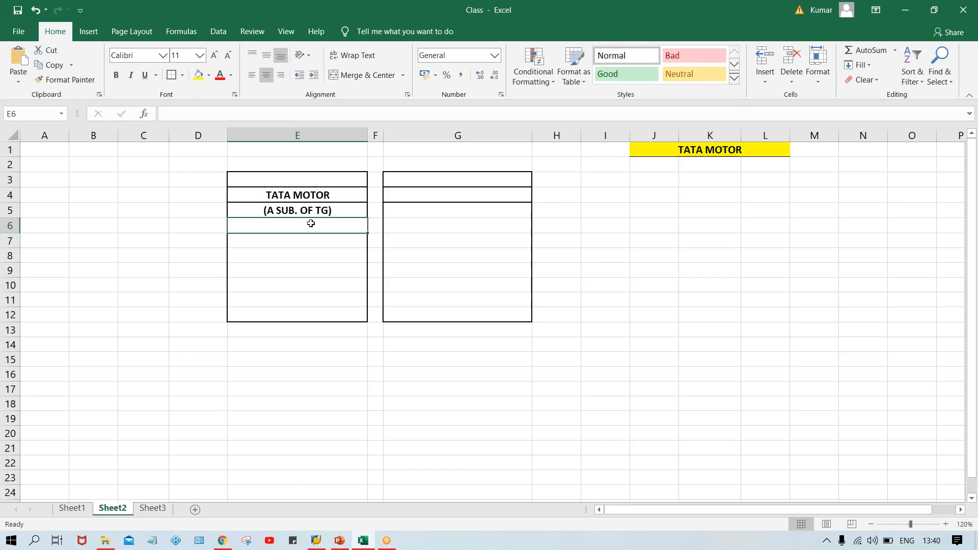
Step: Enter "SALES REG." in E6 and make it bold
{"action": "type", "text": "sALES"}
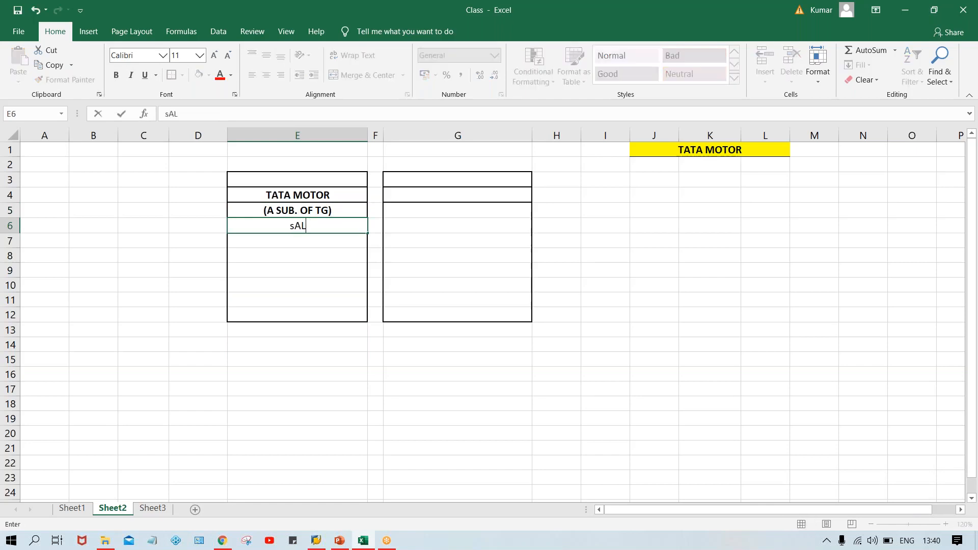
{"action": "key", "text": "BackSpace"}
{"action": "key", "text": "BackSpace"}
{"action": "key", "text": "BackSpace"}
{"action": "key", "text": "BackSpace"}
{"action": "key", "text": "BackSpace"}
{"action": "type", "text": "SALES REG."}
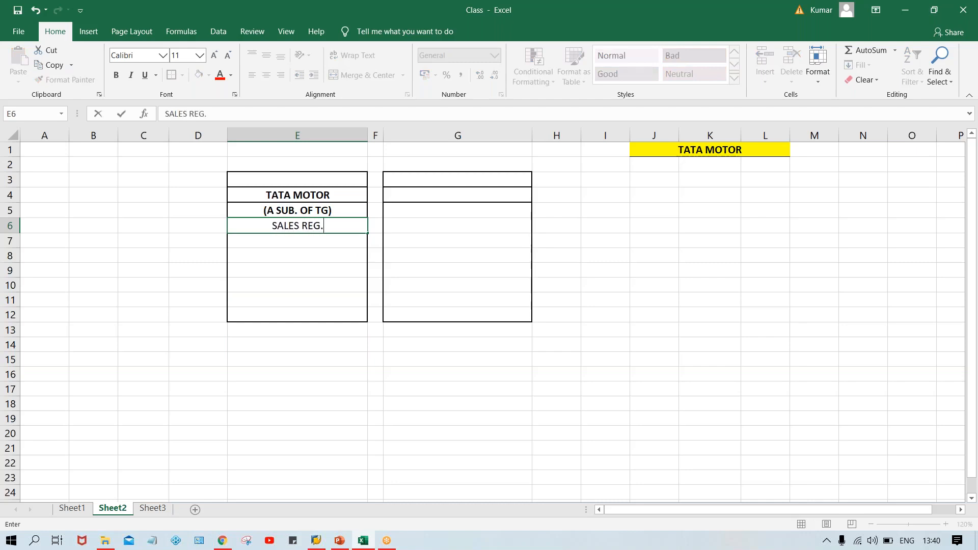
{"action": "key", "text": "Return"}
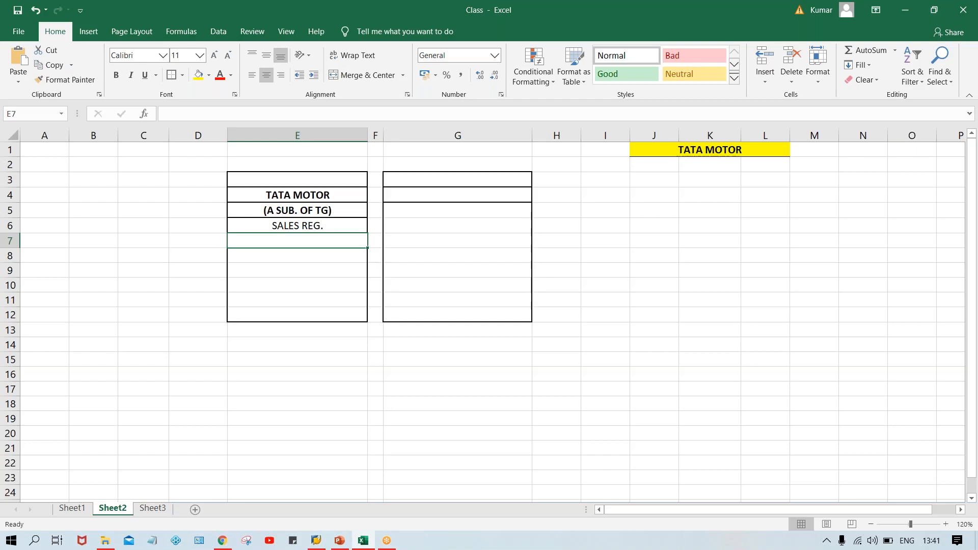
{"action": "left_click", "coordinate": [316, 228]}
{"action": "key", "text": "ctrl+b"}
Step: Enter "MANF. UNIT" in E7
{"action": "left_click", "coordinate": [290, 243]}
{"action": "type", "text": "mA"}
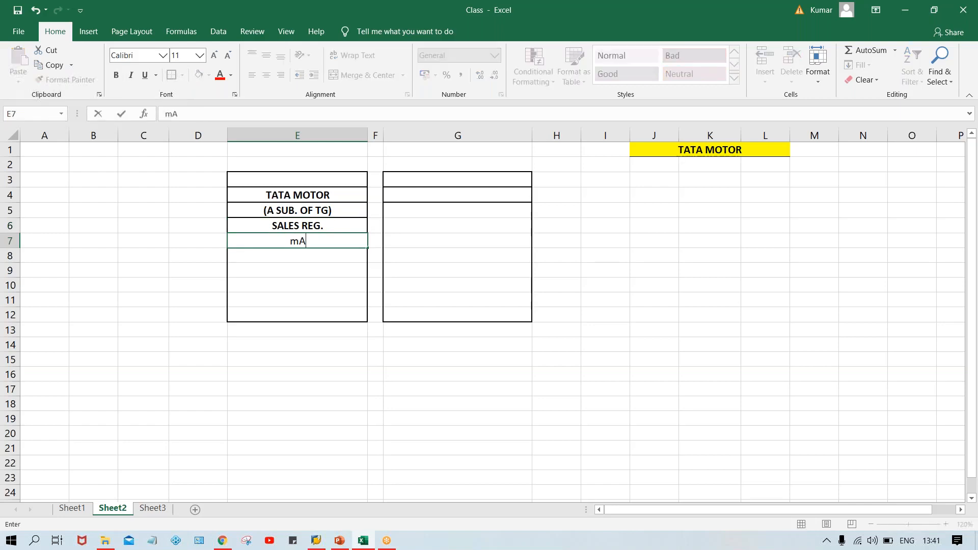
{"action": "key", "text": "BackSpace"}
{"action": "key", "text": "BackSpace"}
{"action": "type", "text": "MANF. UNIT"}
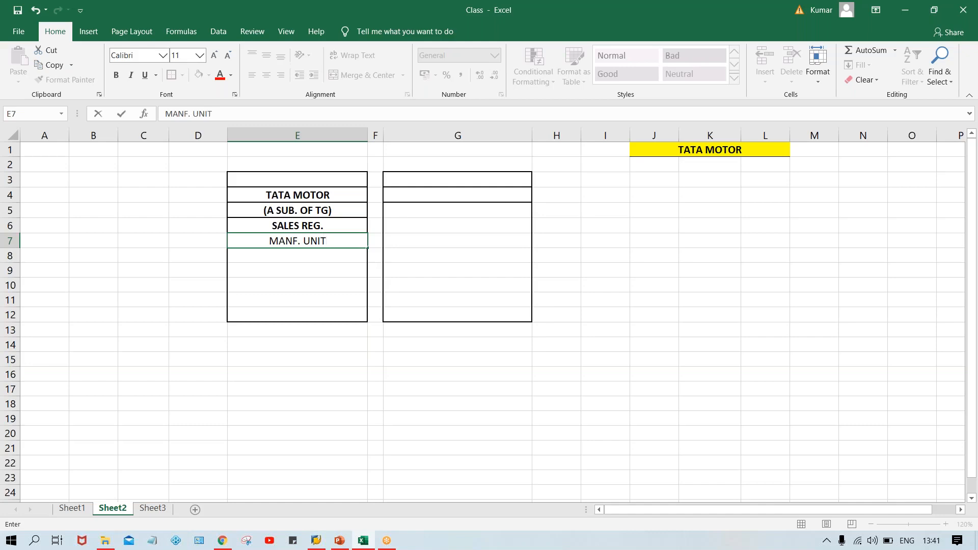
{"action": "left_click", "coordinate": [316, 256]}
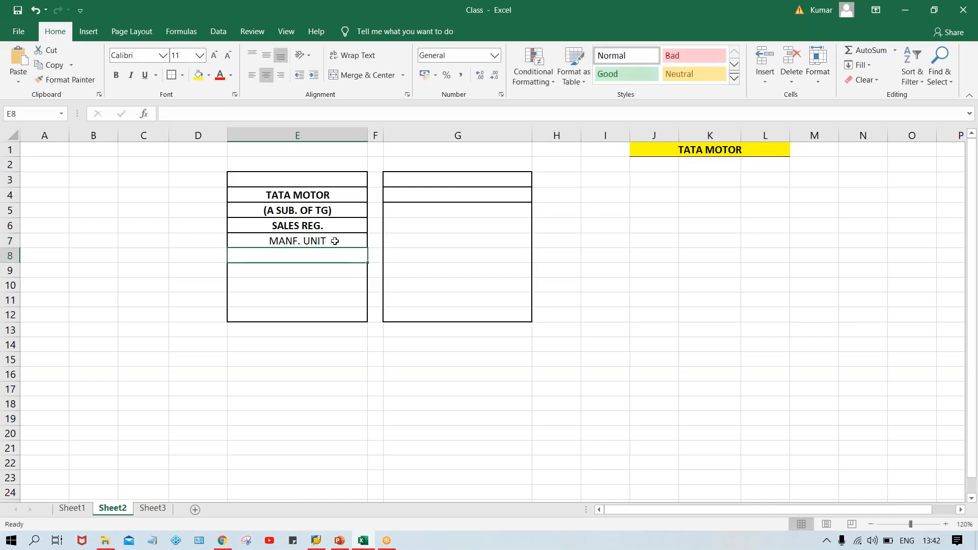
Step: Copy the entries in E4:E7 into the second box, starting at G4
{"action": "left_click_drag", "start_coordinate": [301, 194], "coordinate": [304, 242]}
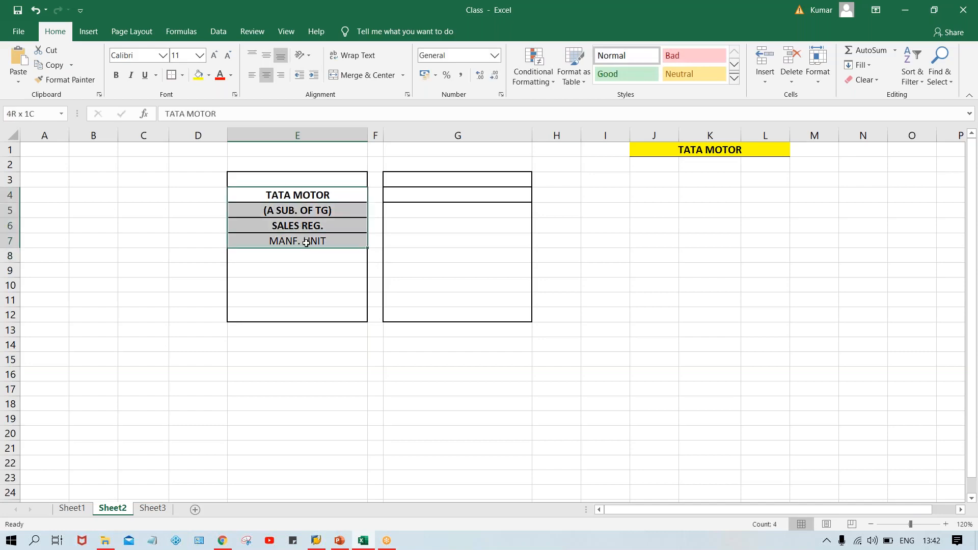
{"action": "key", "text": "ctrl+c"}
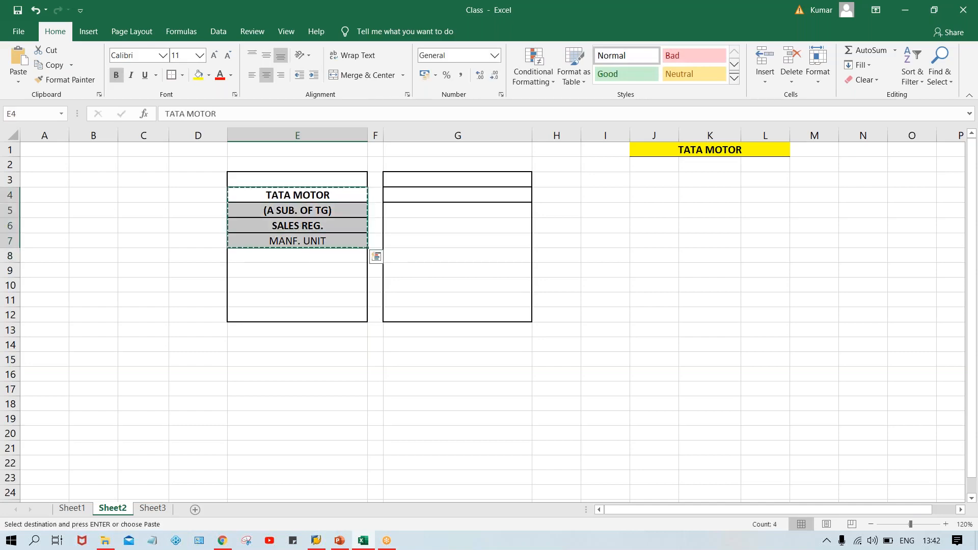
{"action": "left_click", "coordinate": [406, 200]}
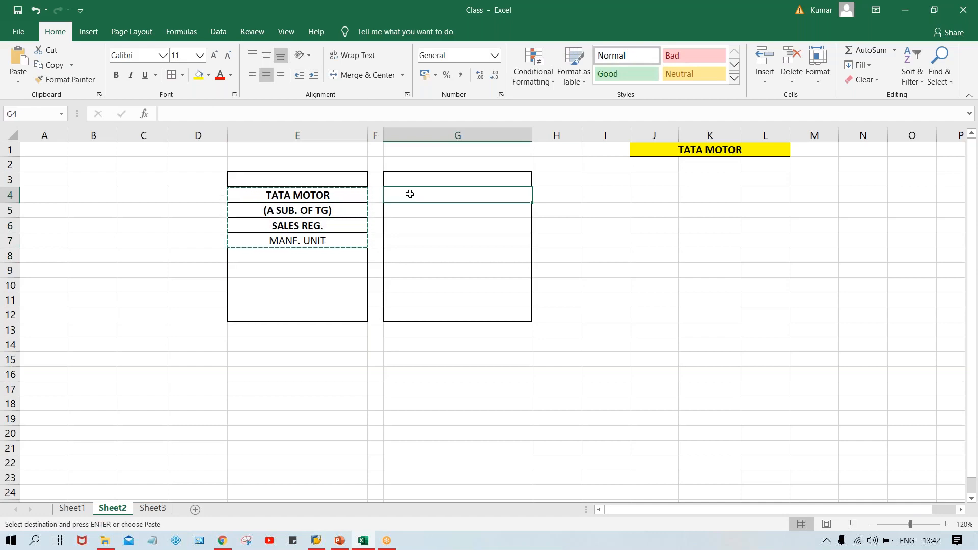
{"action": "key", "text": "ctrl+v"}
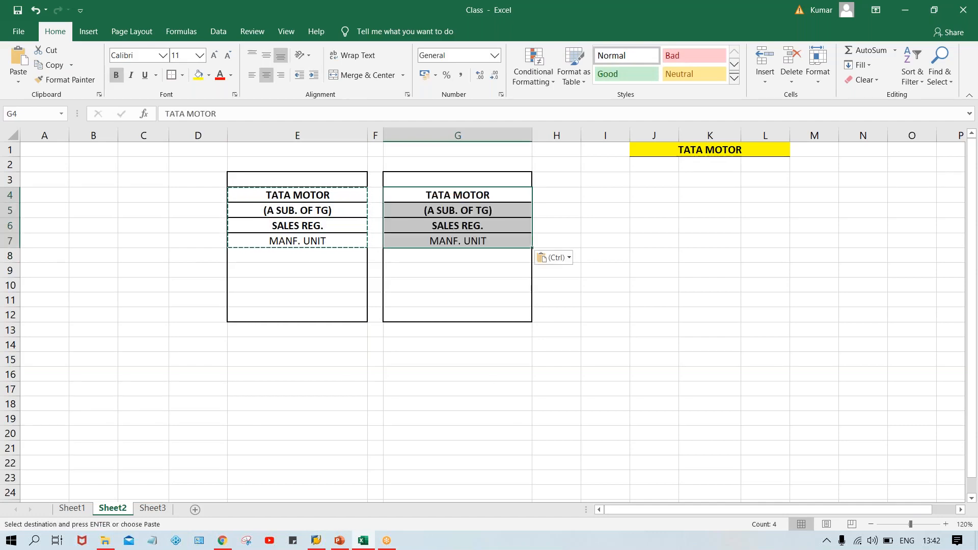
Step: Change the unit label in G7 of the second box to "SERV. UNIT"
{"action": "left_click", "coordinate": [431, 241]}
{"action": "double_click", "coordinate": [457, 240]}
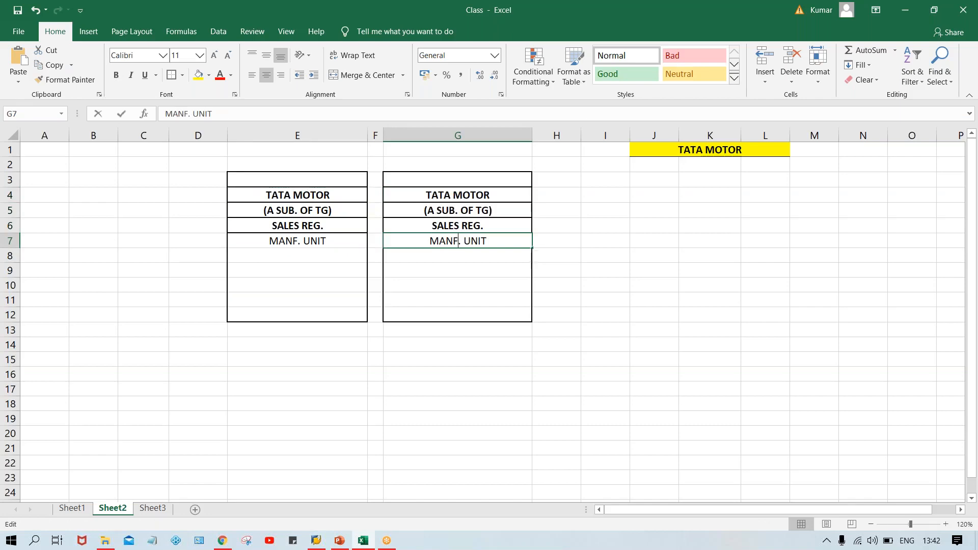
{"action": "key", "text": "BackSpace"}
{"action": "key", "text": "BackSpace"}
{"action": "key", "text": "BackSpace"}
{"action": "key", "text": "BackSpace"}
{"action": "type", "text": "SERV"}
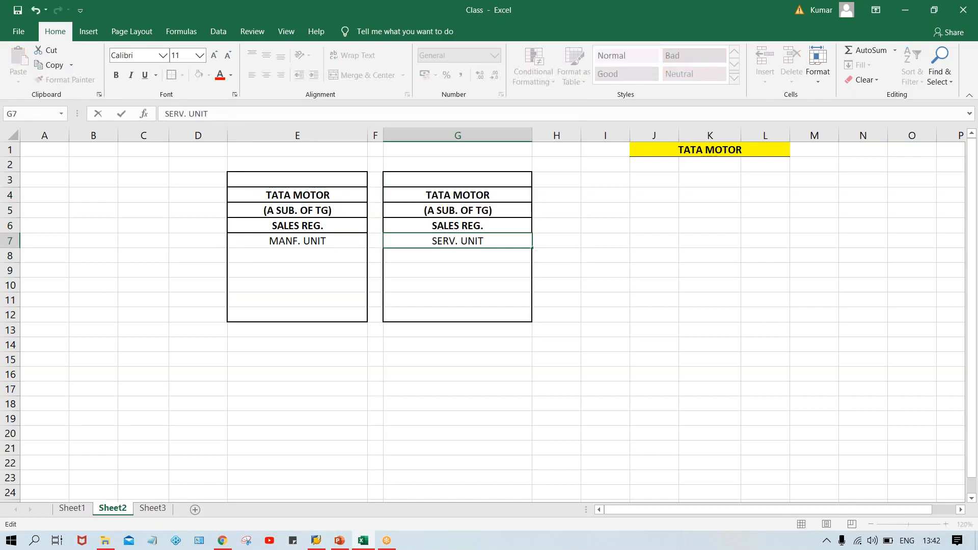
{"action": "left_click", "coordinate": [471, 300]}
Step: Make the unit labels in E7 and G7 bold
{"action": "left_click", "coordinate": [284, 239]}
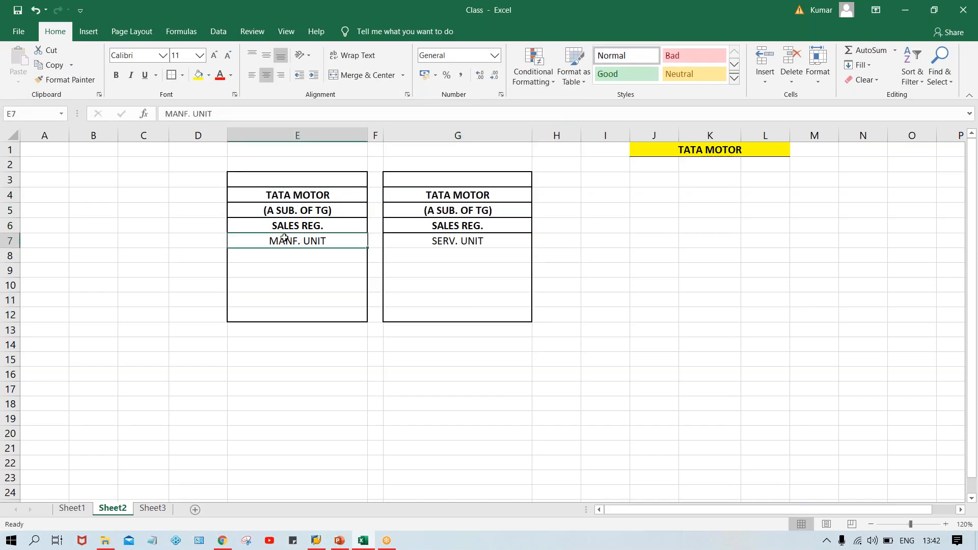
{"action": "key", "text": "ctrl+b"}
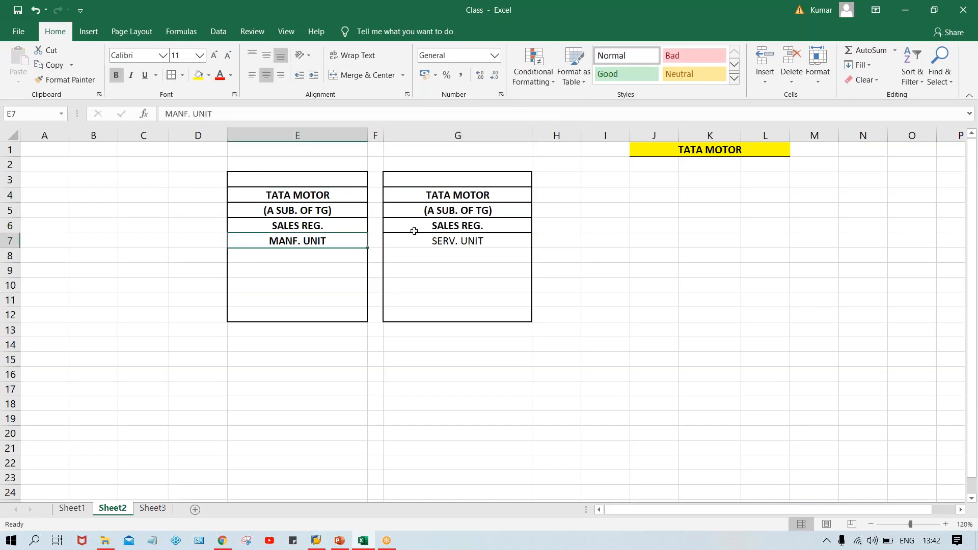
{"action": "left_click", "coordinate": [441, 243]}
{"action": "key", "text": "ctrl+b"}
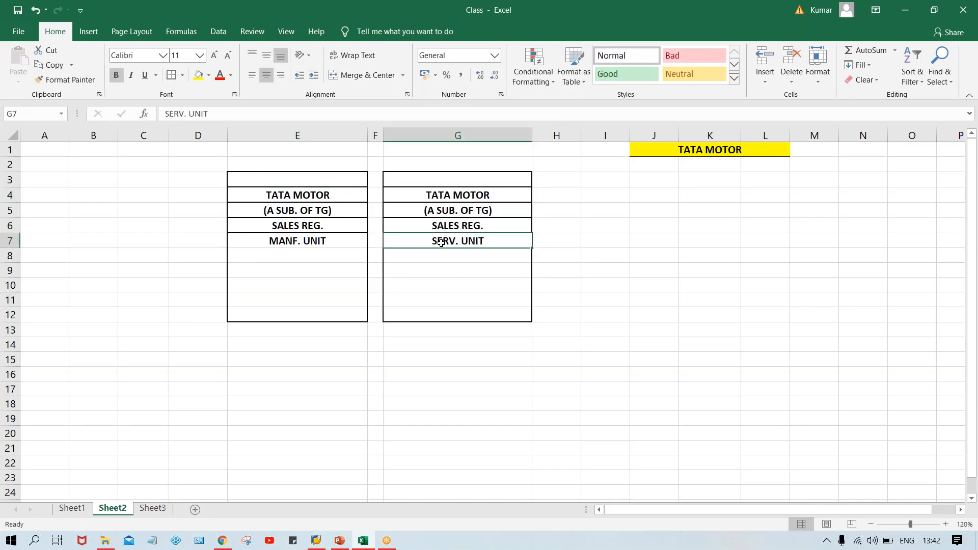
{"action": "left_click", "coordinate": [333, 254]}
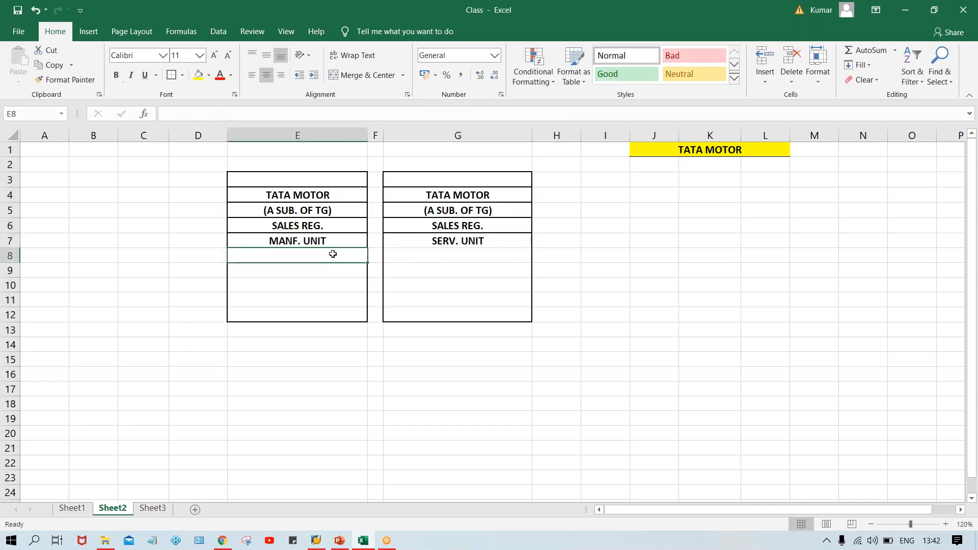
{"action": "left_click", "coordinate": [304, 240]}
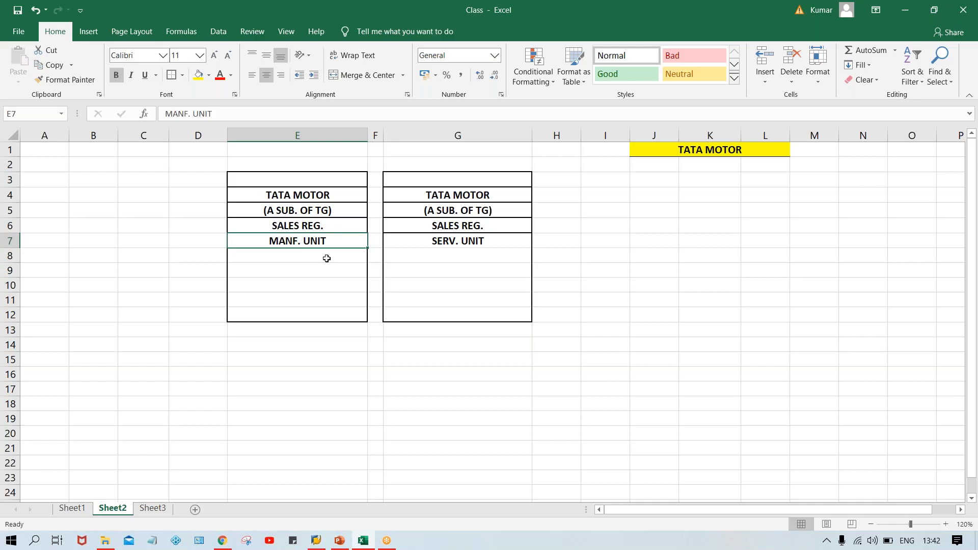
{"action": "left_click", "coordinate": [319, 196]}
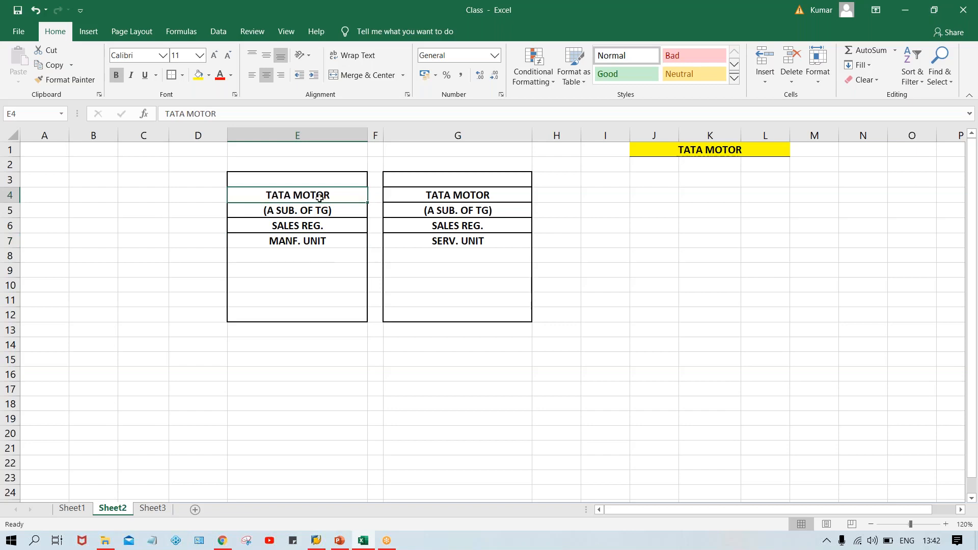
{"action": "left_click", "coordinate": [323, 242]}
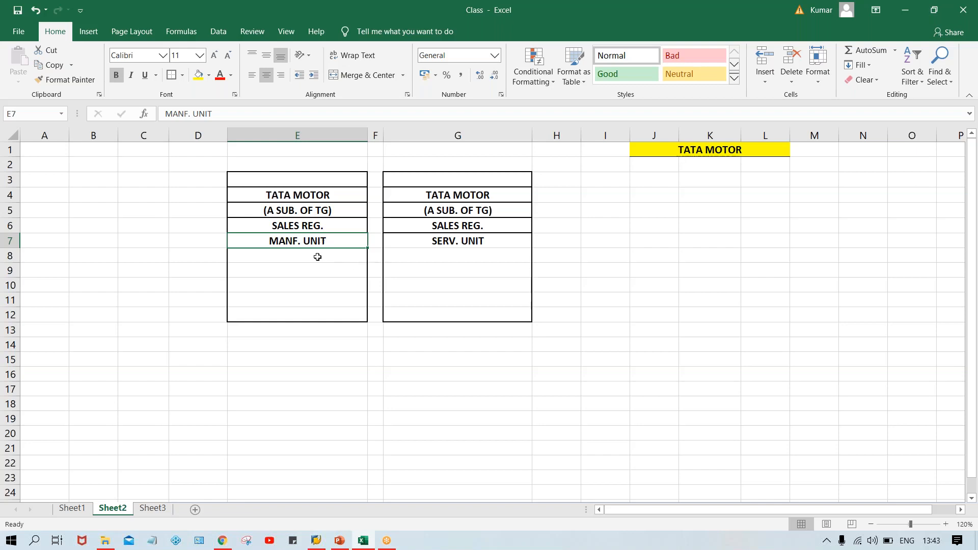
Step: Enter "JULY" in bold in E8 and add an outside border to both E8 and G8
{"action": "left_click", "coordinate": [316, 254]}
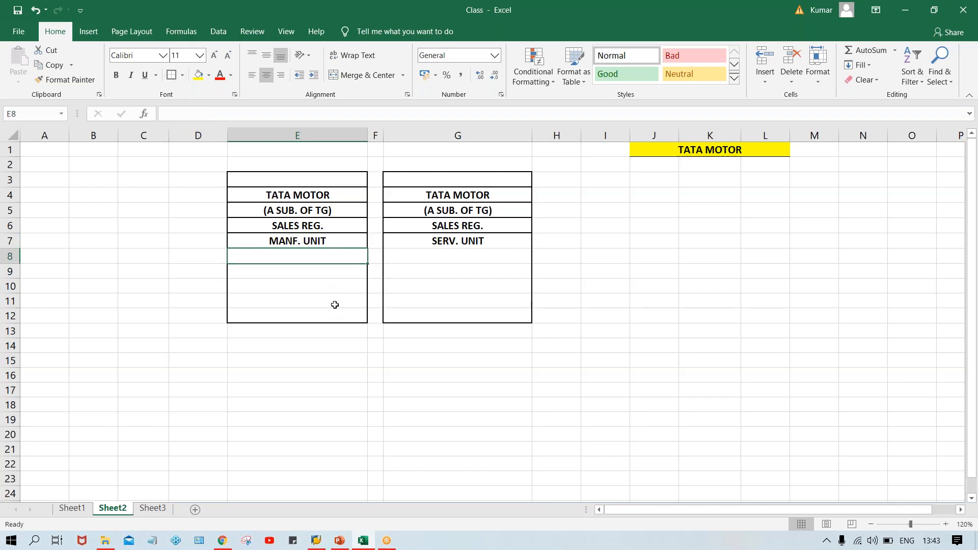
{"action": "type", "text": "JULY"}
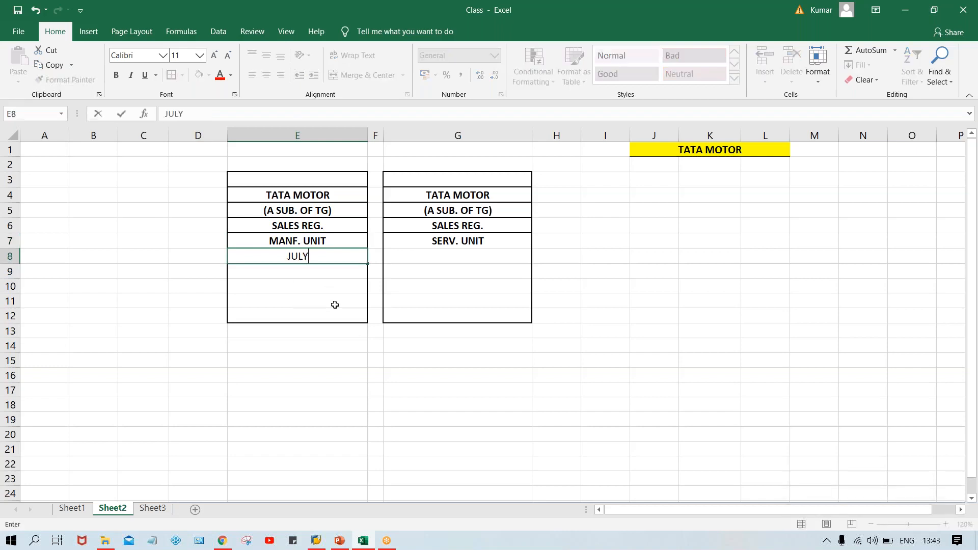
{"action": "left_click", "coordinate": [415, 261]}
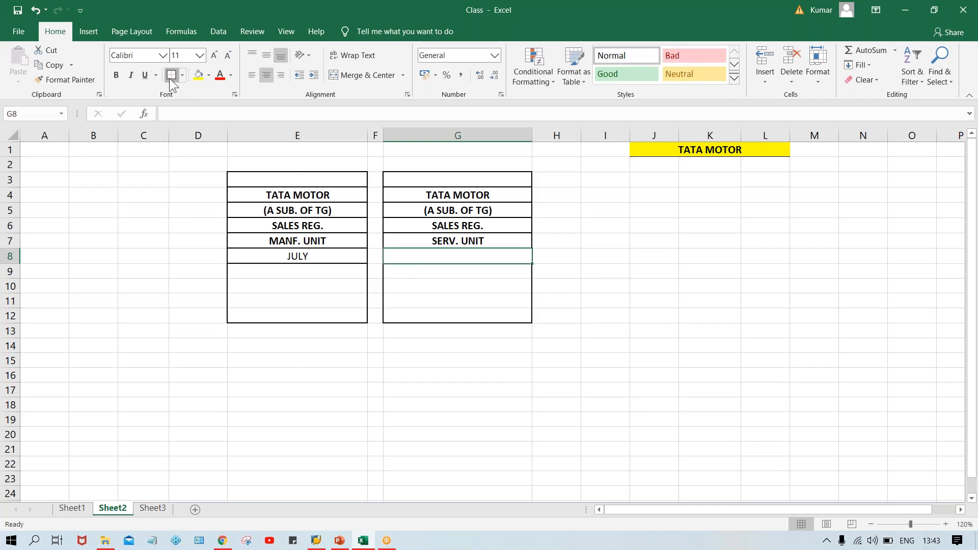
{"action": "left_click", "coordinate": [341, 256]}
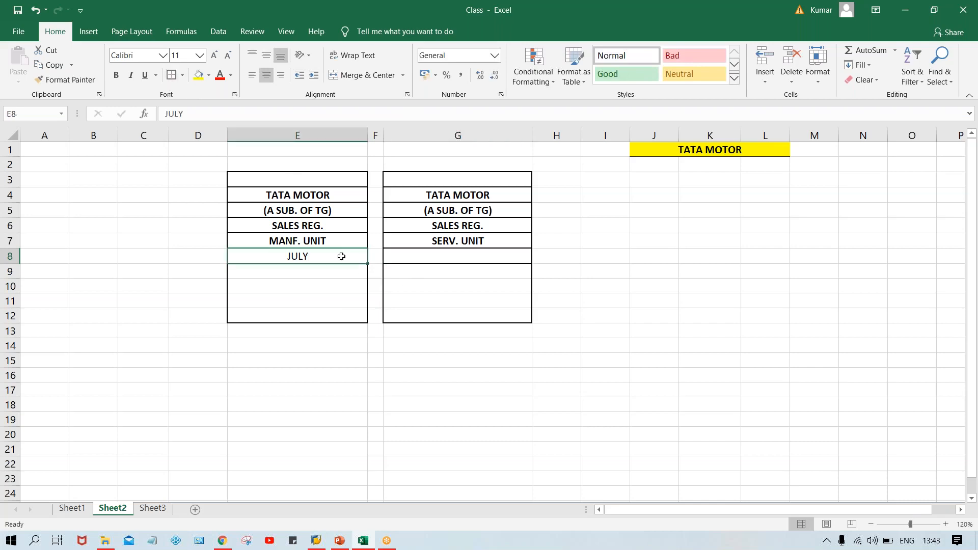
{"action": "key", "text": "ctrl+b"}
Step: Enter "JULY" in G8 of the second box and make it bold
{"action": "left_click", "coordinate": [411, 256]}
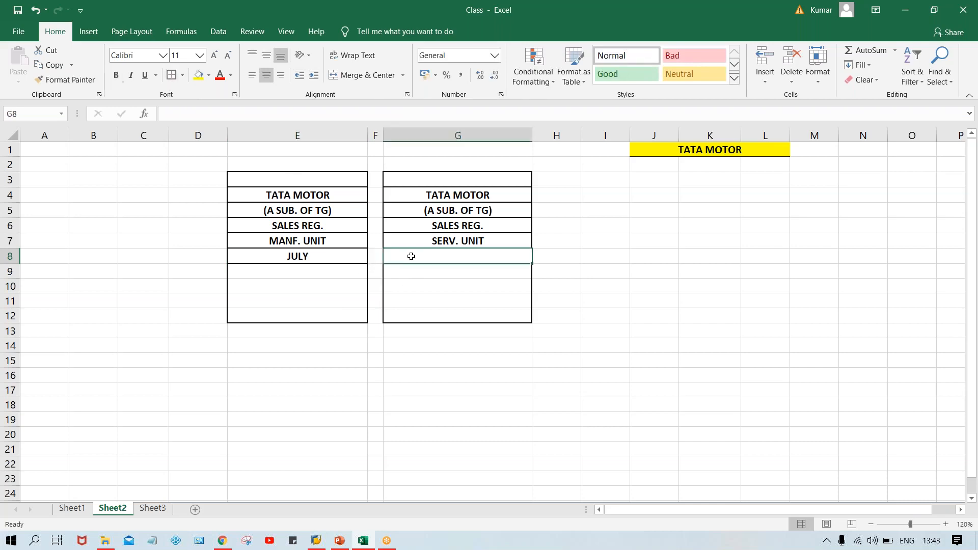
{"action": "type", "text": "JULY"}
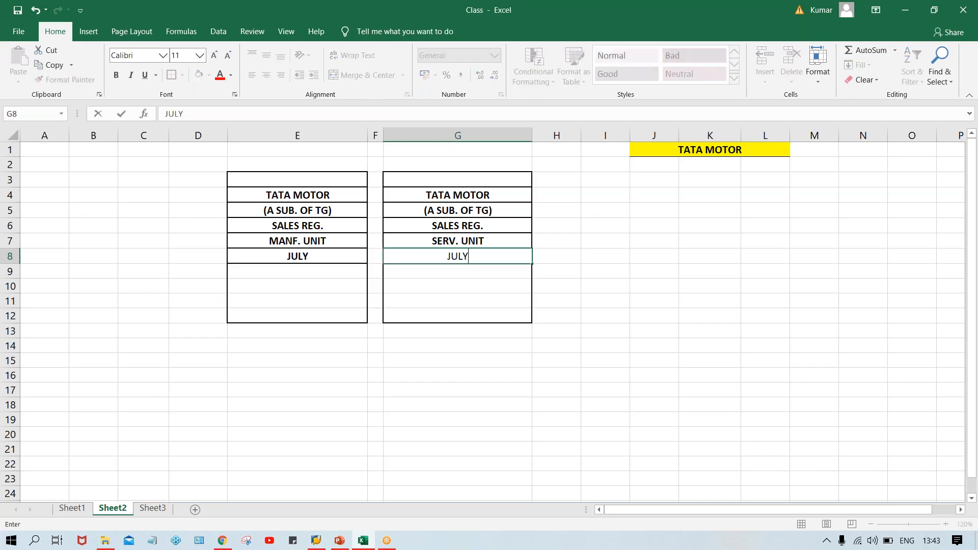
{"action": "key", "text": "Return"}
{"action": "left_click", "coordinate": [413, 256]}
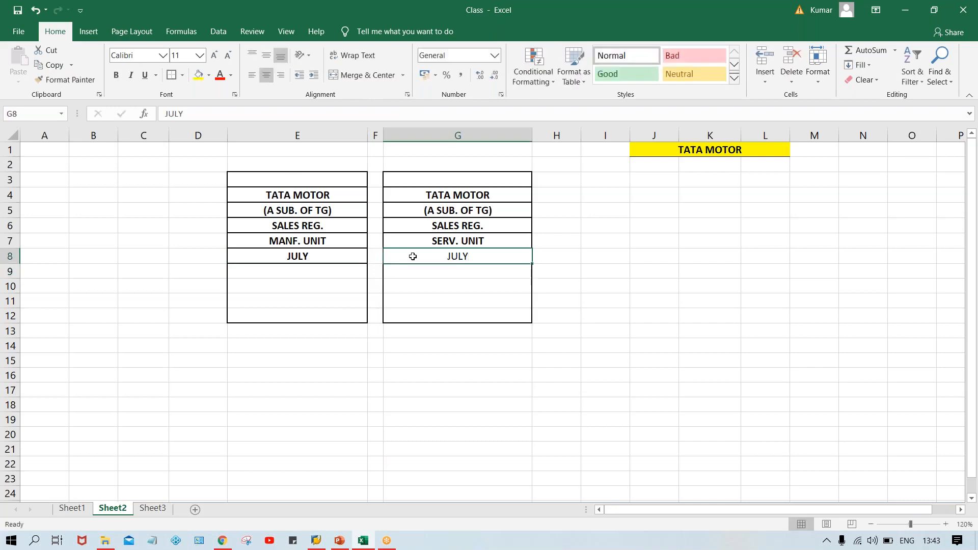
{"action": "key", "text": "ctrl+b"}
Step: Add an outside border to E9 and G9 and enter "20XX" in both cells
{"action": "left_click", "coordinate": [317, 271]}
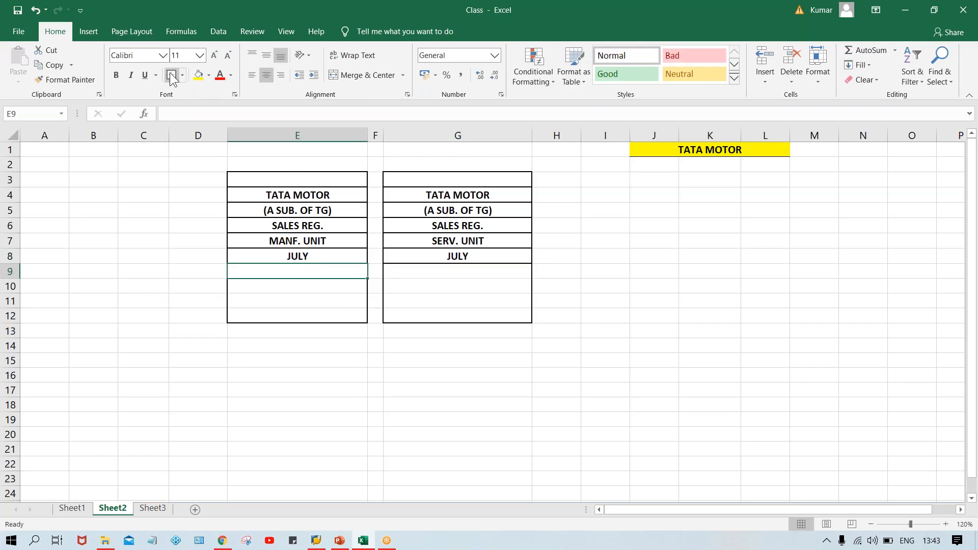
{"action": "left_click", "coordinate": [464, 276]}
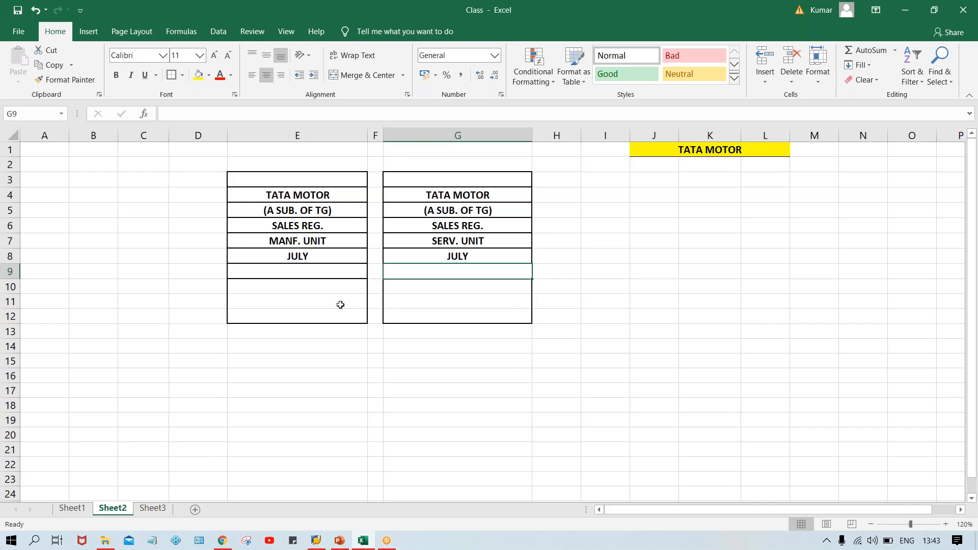
{"action": "left_click", "coordinate": [312, 273]}
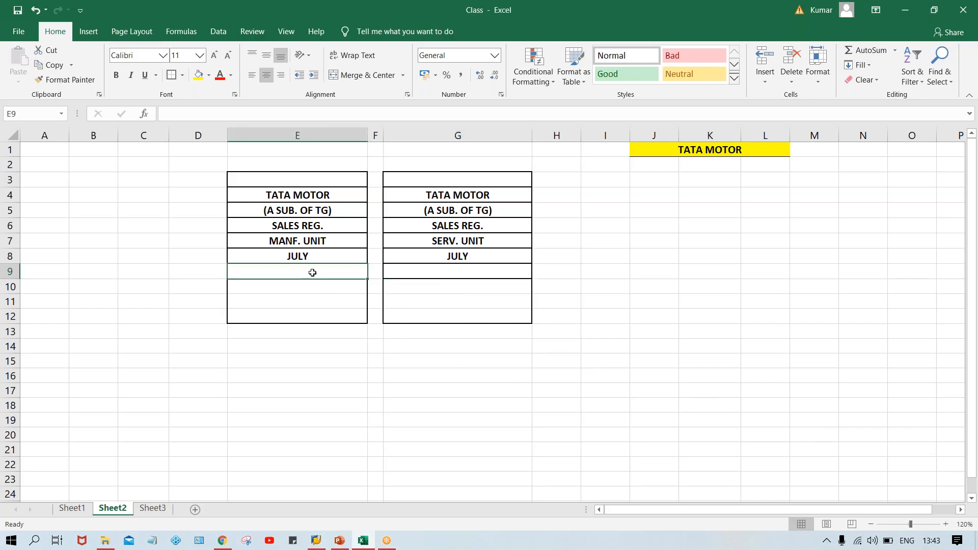
{"action": "type", "text": "20XX"}
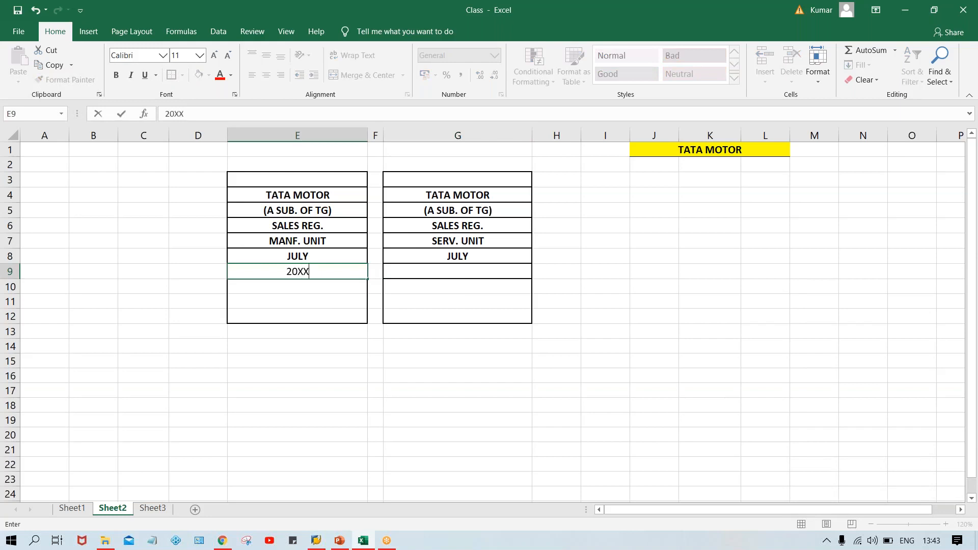
{"action": "left_click", "coordinate": [475, 274]}
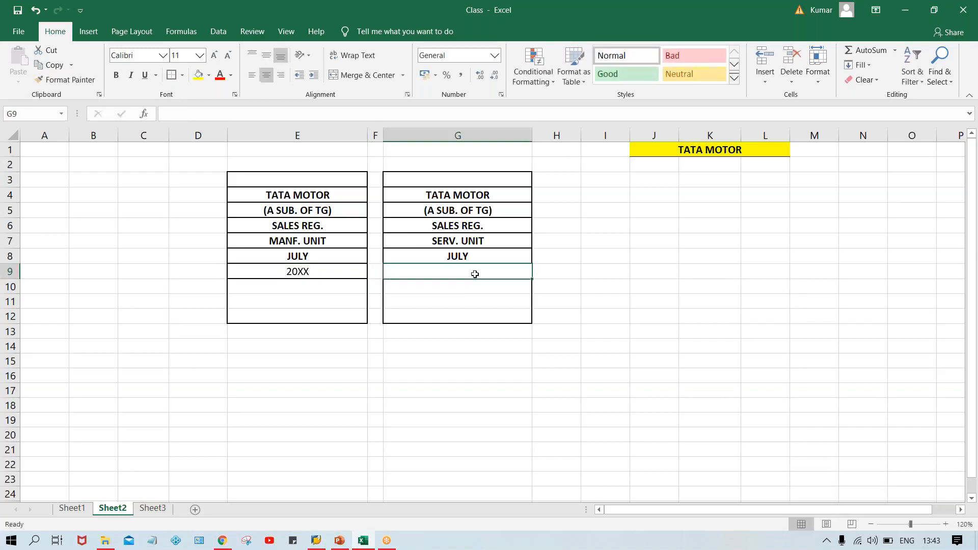
{"action": "type", "text": "20XX"}
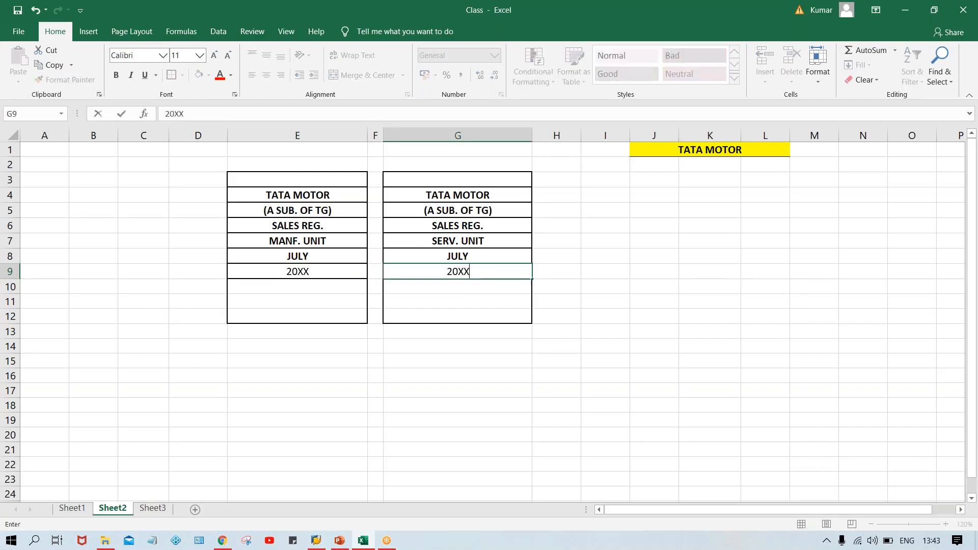
{"action": "key", "text": "Return"}
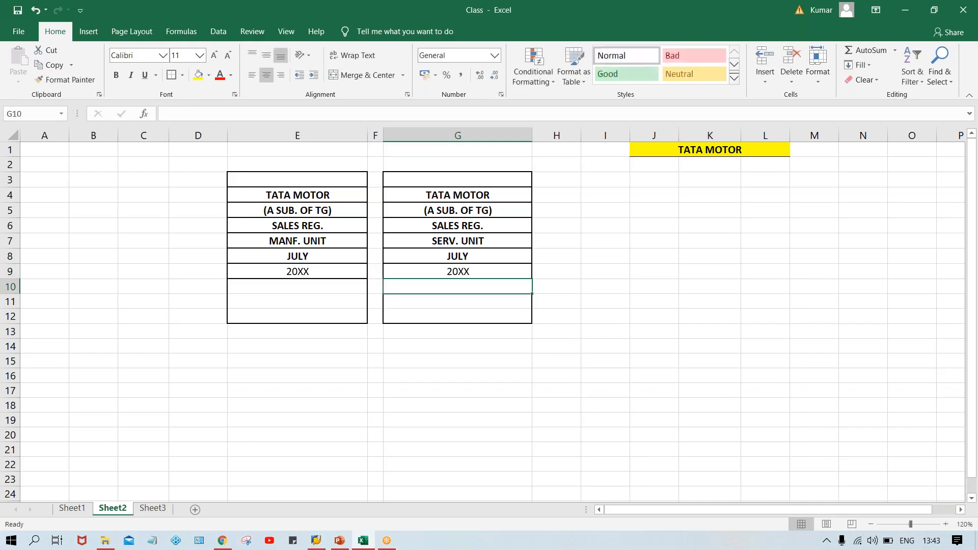
Step: Make the "20XX" entries in E9 and G9 bold
{"action": "left_click", "coordinate": [269, 267]}
{"action": "key", "text": "ctrl+b"}
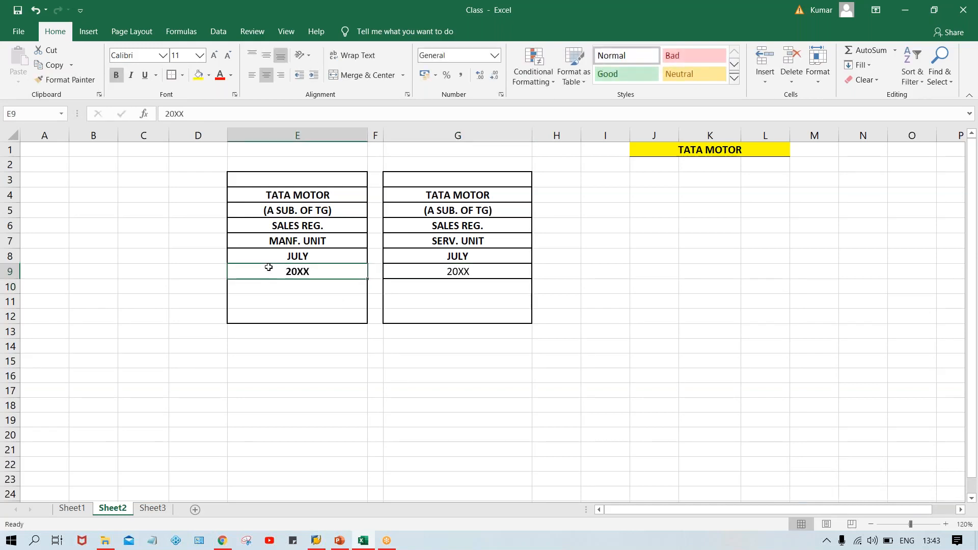
{"action": "left_click", "coordinate": [425, 276]}
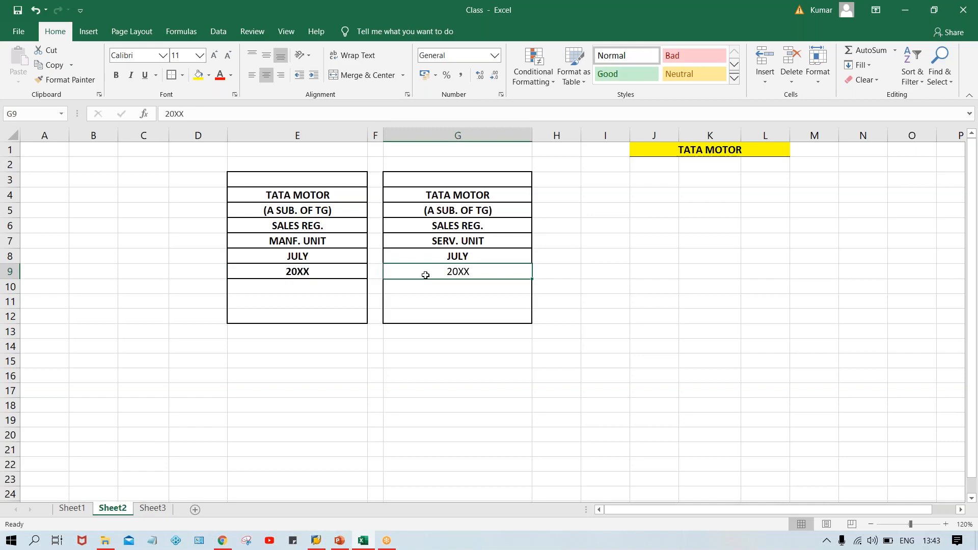
{"action": "key", "text": "ctrl+b"}
{"action": "left_click", "coordinate": [298, 177]}
{"action": "left_click_drag", "start_coordinate": [298, 177], "coordinate": [312, 313]}
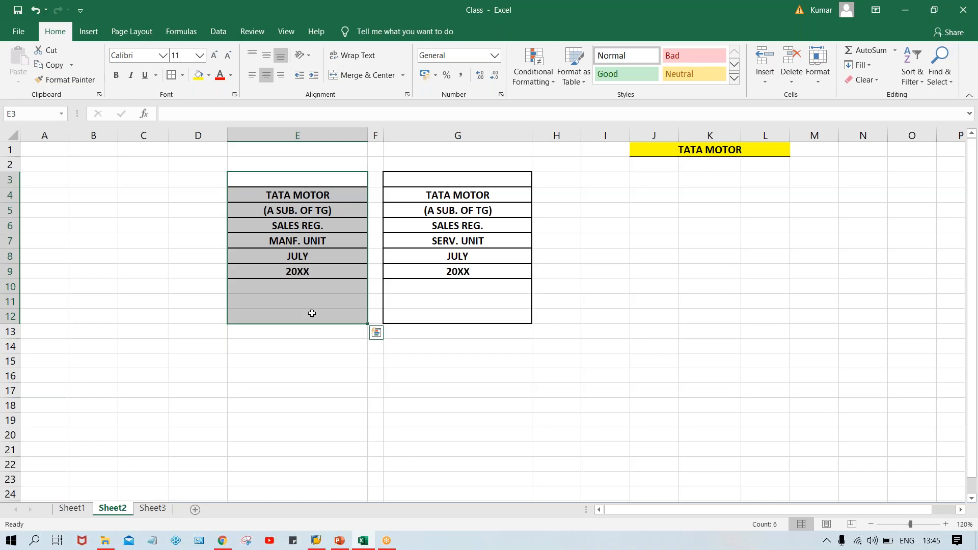
{"action": "left_click", "coordinate": [666, 350]}
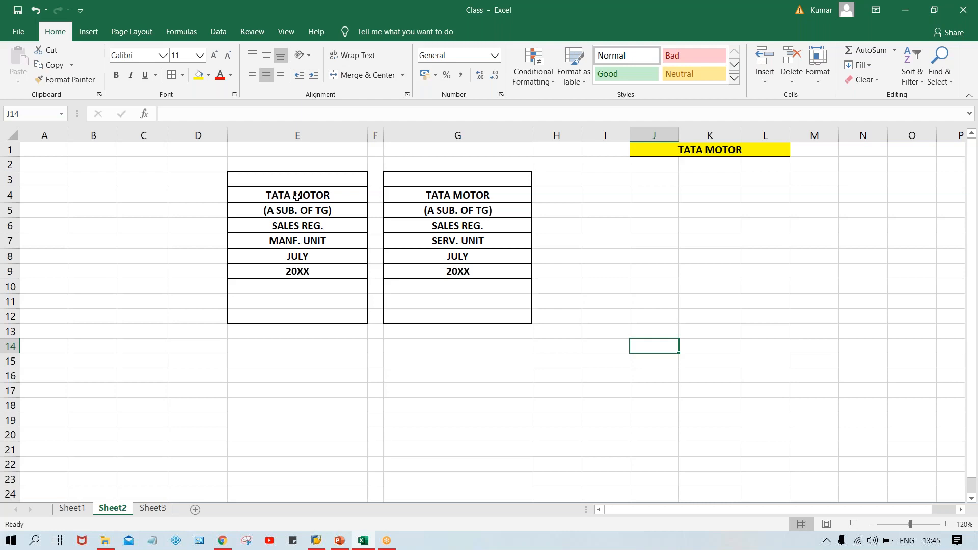
{"action": "left_click", "coordinate": [314, 196]}
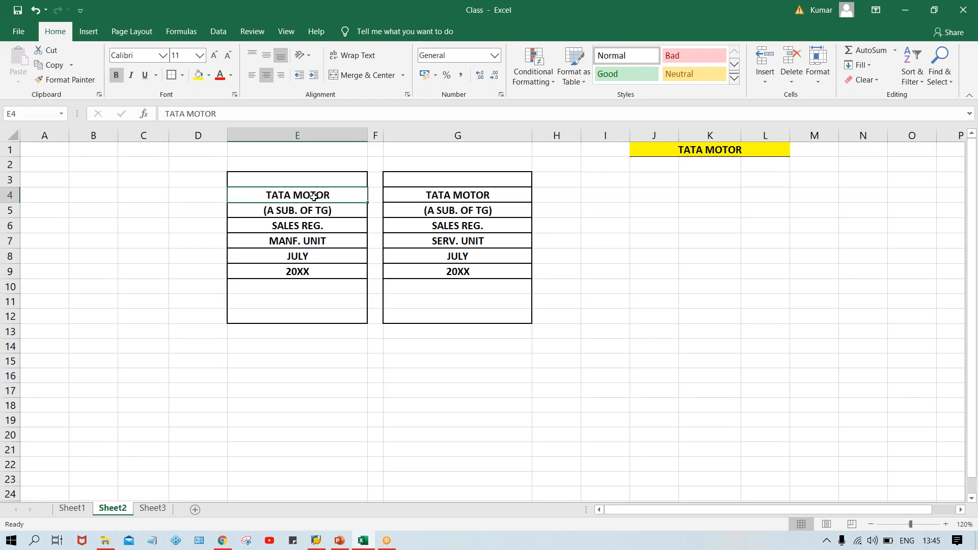
{"action": "left_click", "coordinate": [303, 247]}
{"action": "left_click", "coordinate": [498, 247]}
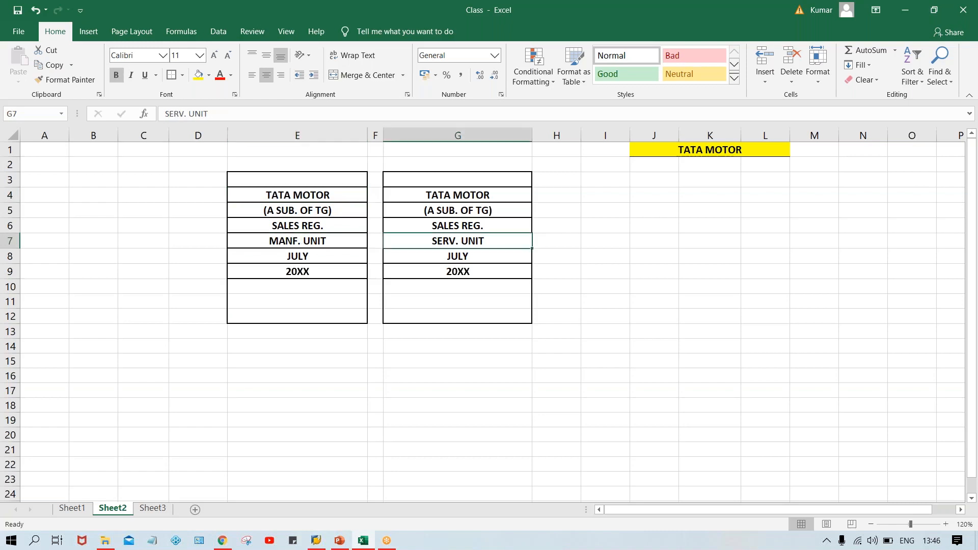
Step: Enter "100 M $" in E14 below the manufacturing unit box, with a space before the dollar sign
{"action": "left_click", "coordinate": [284, 342]}
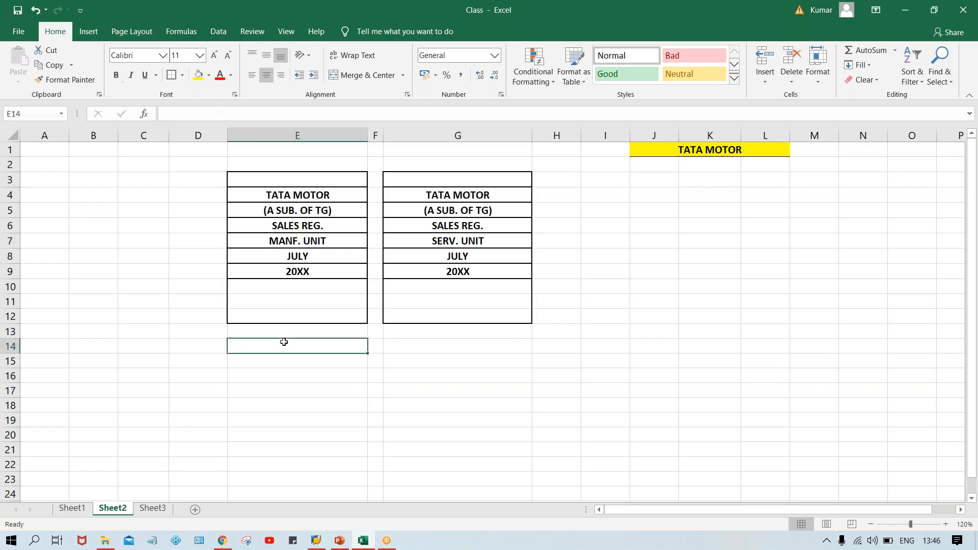
{"action": "type", "text": "100 M$"}
{"action": "double_click", "coordinate": [311, 347]}
{"action": "left_click", "coordinate": [311, 347]}
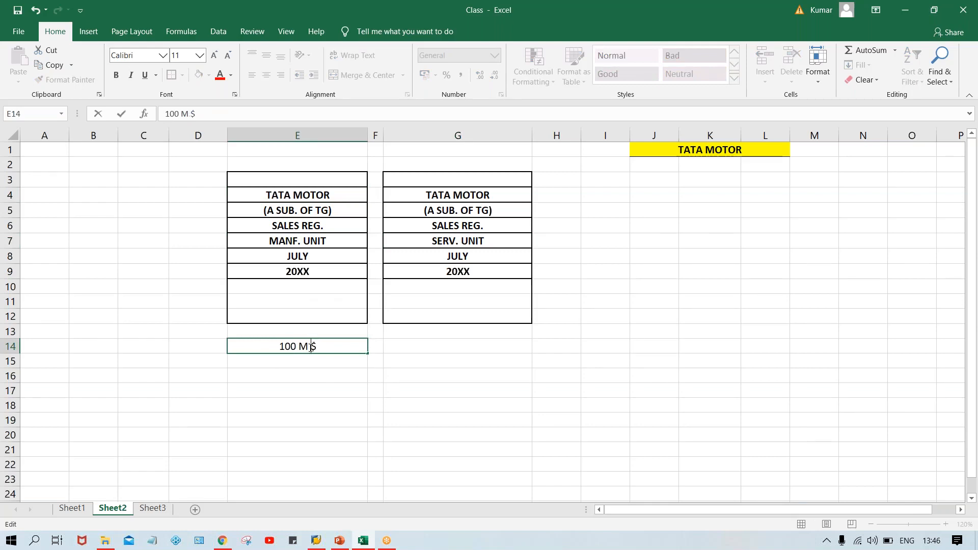
Step: Enter "25 M $" in G14 below the service unit box
{"action": "left_click", "coordinate": [387, 350]}
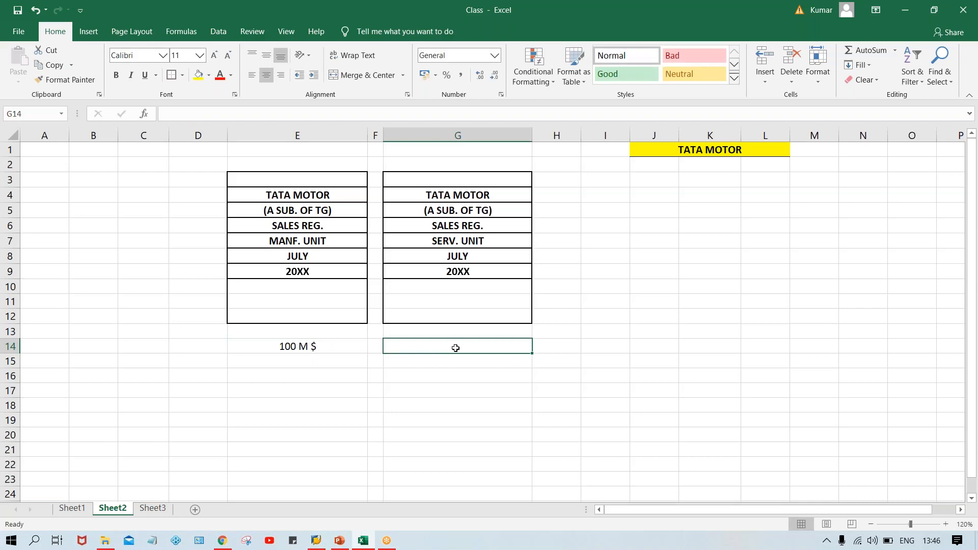
{"action": "type", "text": "25"}
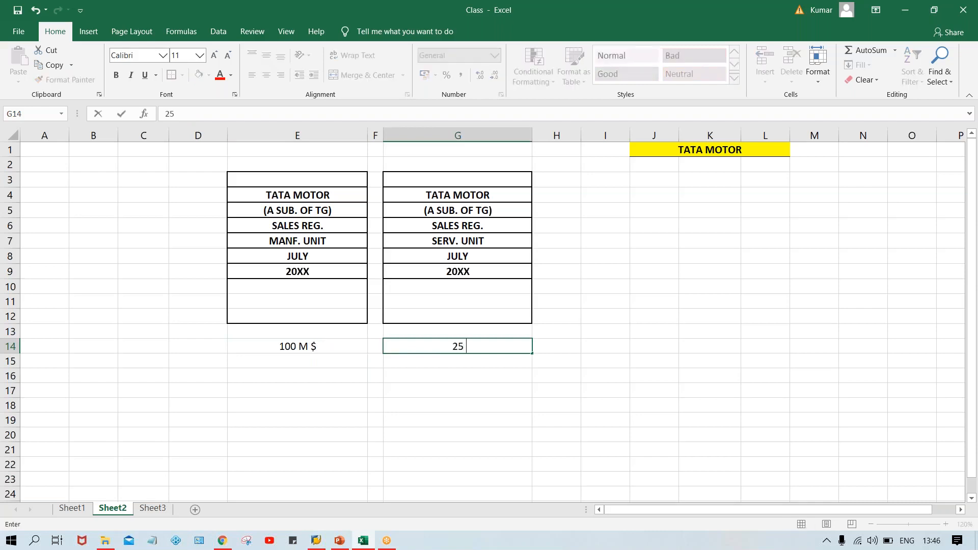
{"action": "type", "text": " M $"}
{"action": "key", "text": "Return"}
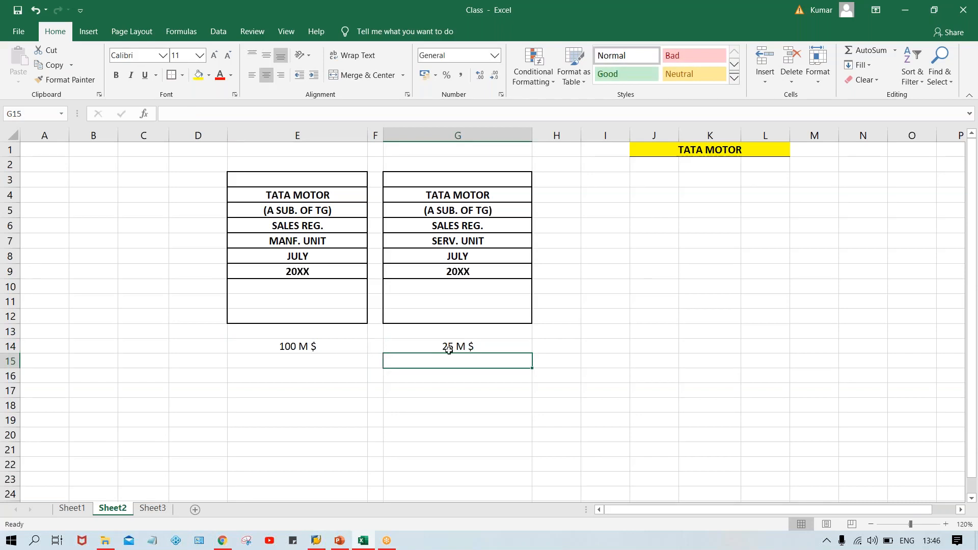
{"action": "left_click", "coordinate": [314, 346]}
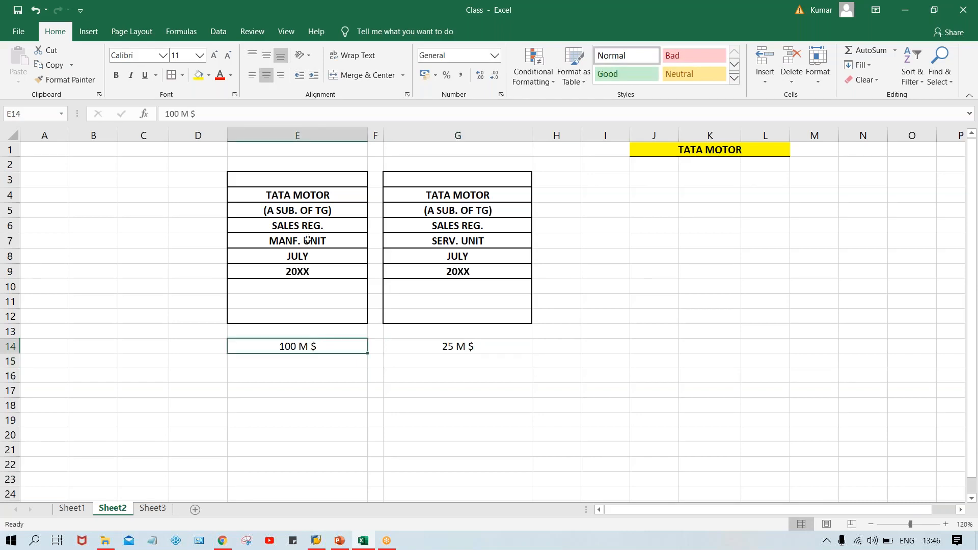
Step: Enter the month labels "JULY", "AUG." and "SEP." in D14, D15 and D16
{"action": "left_click", "coordinate": [198, 345]}
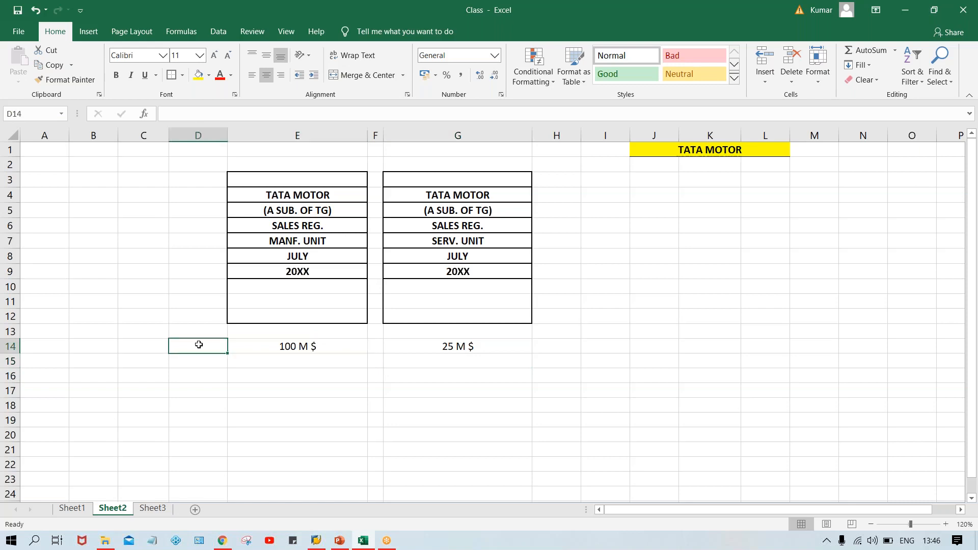
{"action": "type", "text": "JU"}
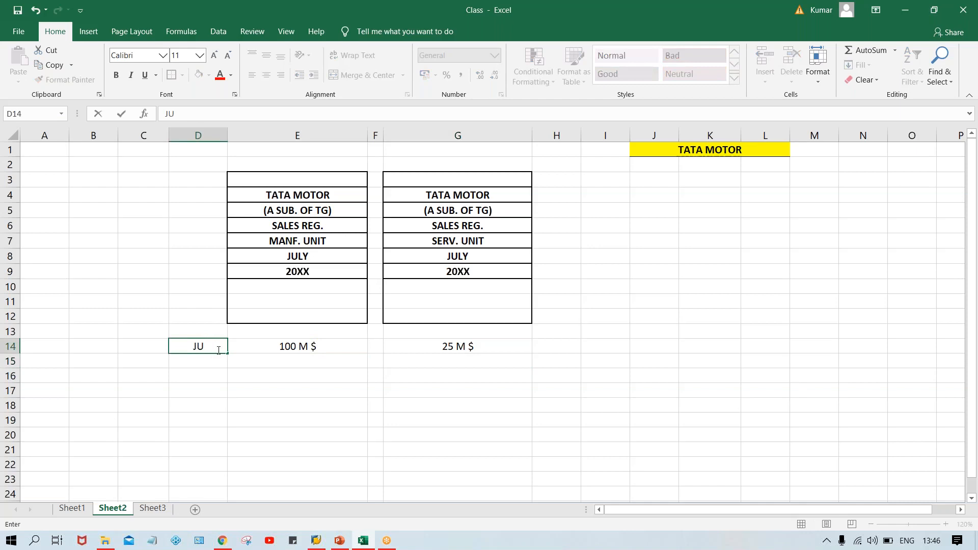
{"action": "type", "text": "LY"}
{"action": "key", "text": "Return"}
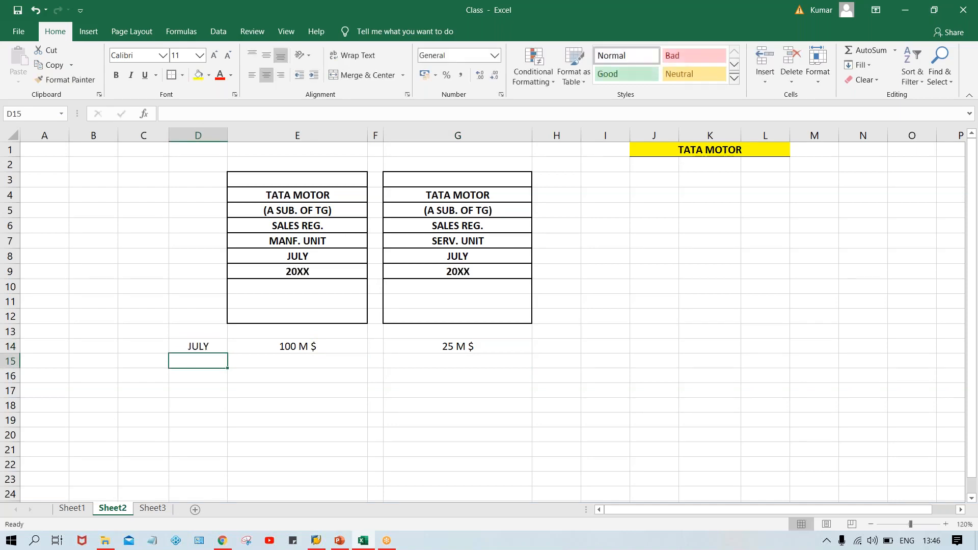
{"action": "type", "text": "AUG"}
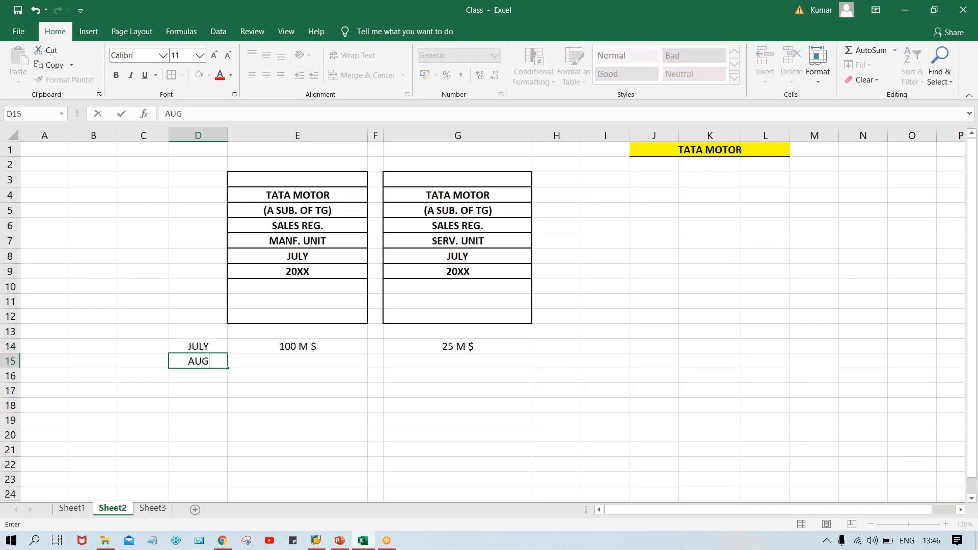
{"action": "type", "text": "."}
{"action": "key", "text": "Return"}
{"action": "type", "text": "SEP"}
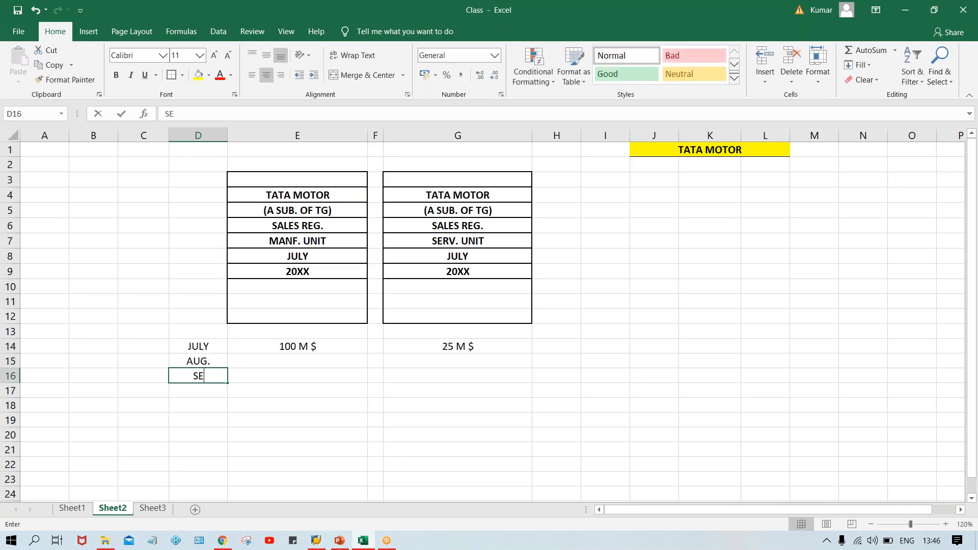
{"action": "type", "text": "."}
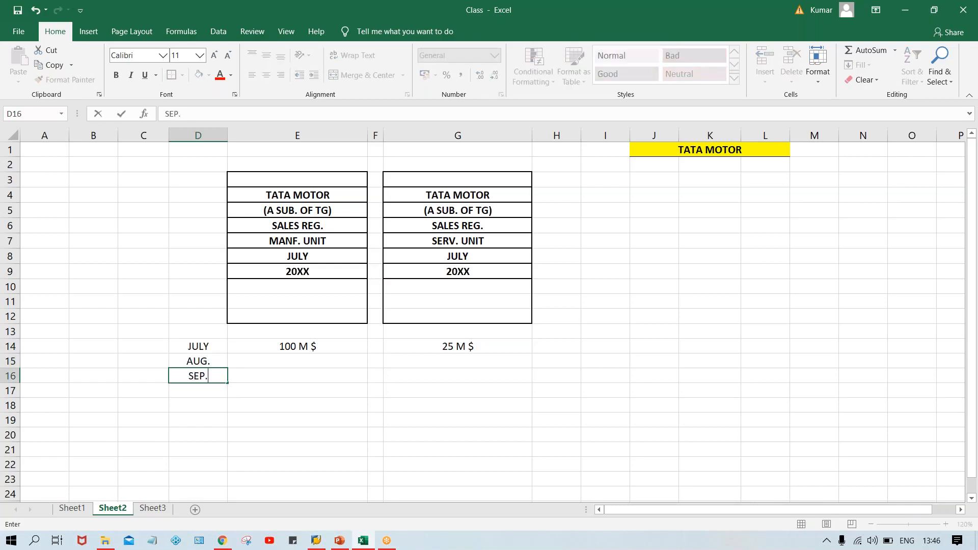
{"action": "key", "text": "Return"}
Step: Enter the manufacturing unit's amounts: "90 M$" in E15 for August and "110 M $" in E16 for September
{"action": "left_click", "coordinate": [267, 360]}
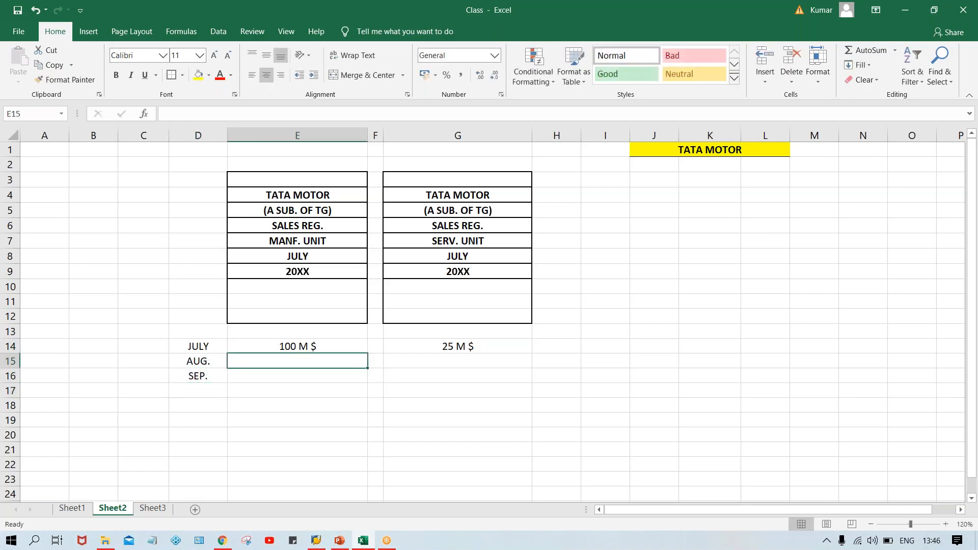
{"action": "type", "text": "90 M"}
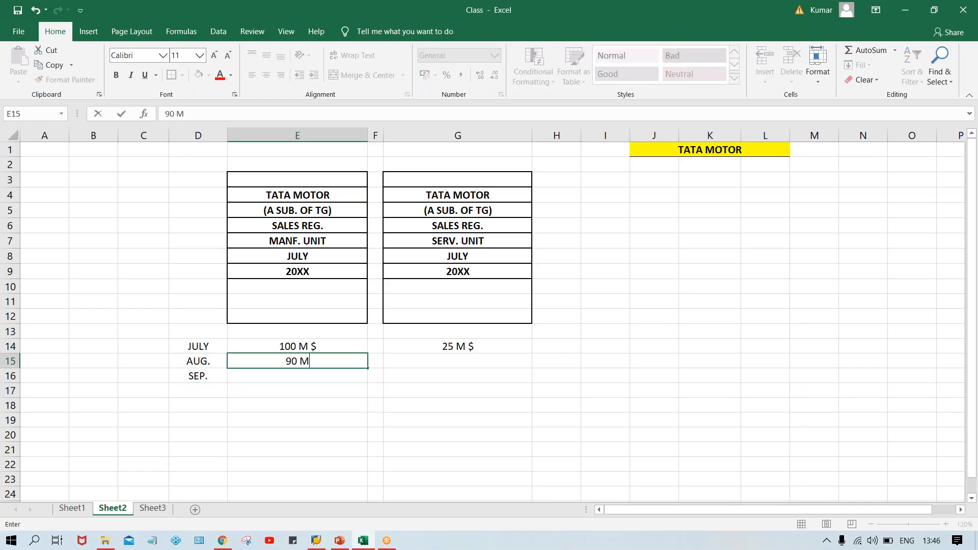
{"action": "type", "text": "$"}
{"action": "key", "text": "Return"}
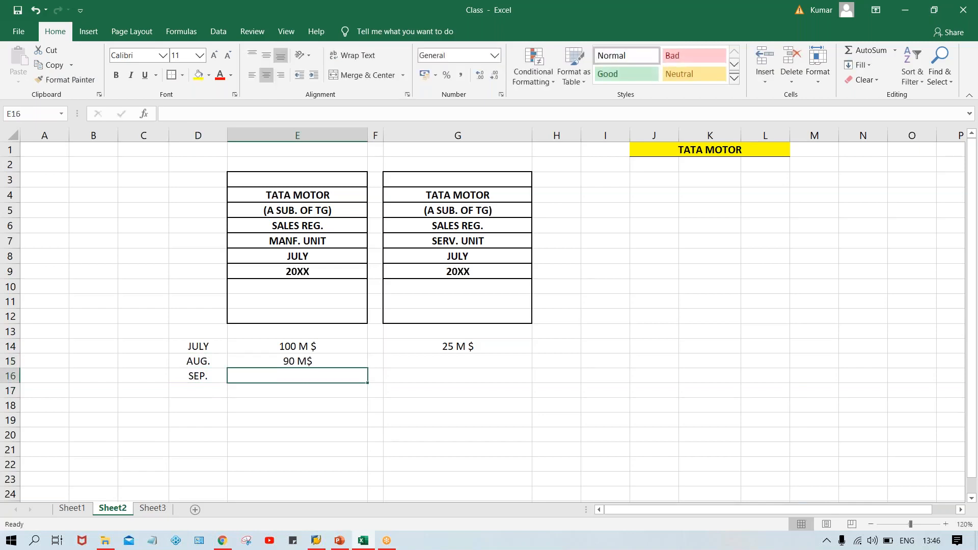
{"action": "type", "text": "11"}
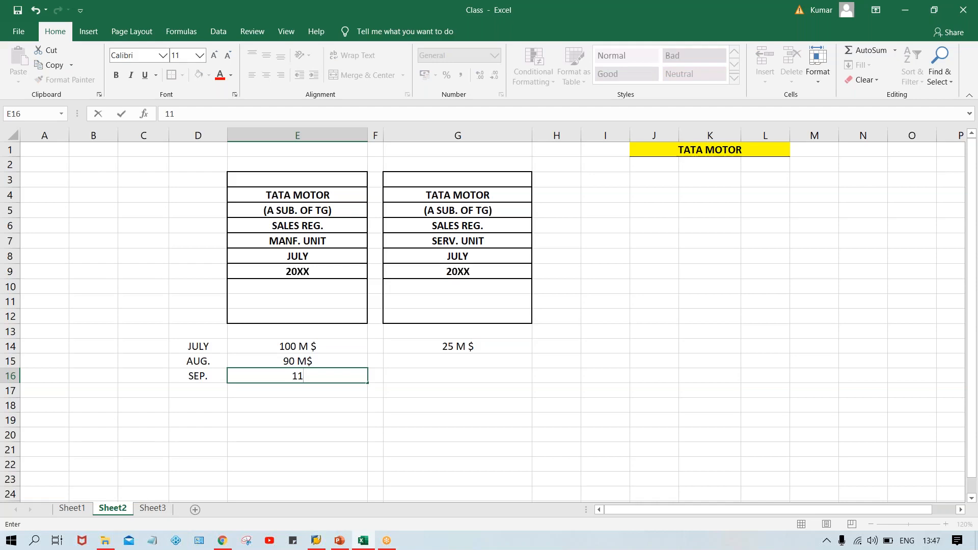
{"action": "type", "text": "0 M$"}
{"action": "key", "text": "BackSpace"}
{"action": "type", "text": "$"}
Step: Enter the service unit's amounts: "20 M $" in G15 for August and "30 M $" in G16 for September
{"action": "left_click", "coordinate": [466, 360]}
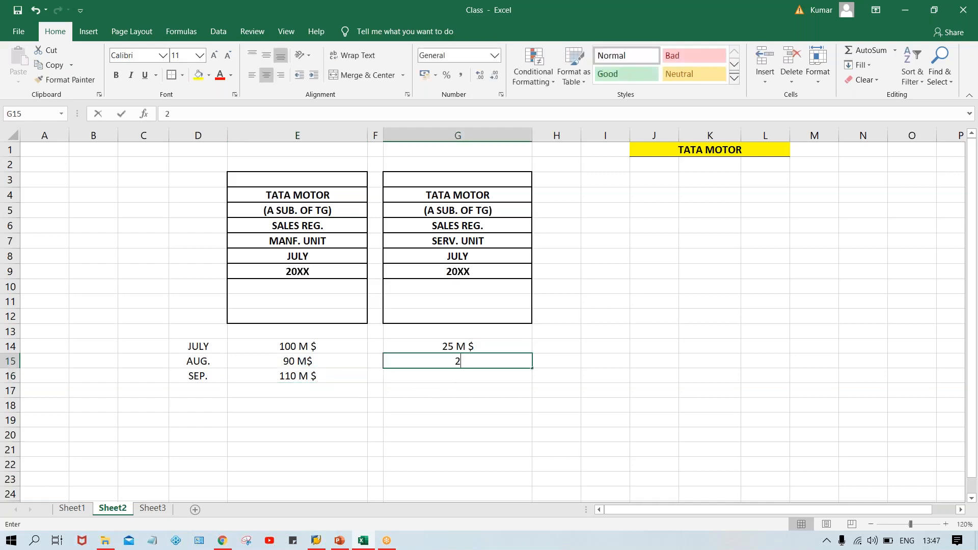
{"action": "type", "text": "20 M $"}
{"action": "key", "text": "Return"}
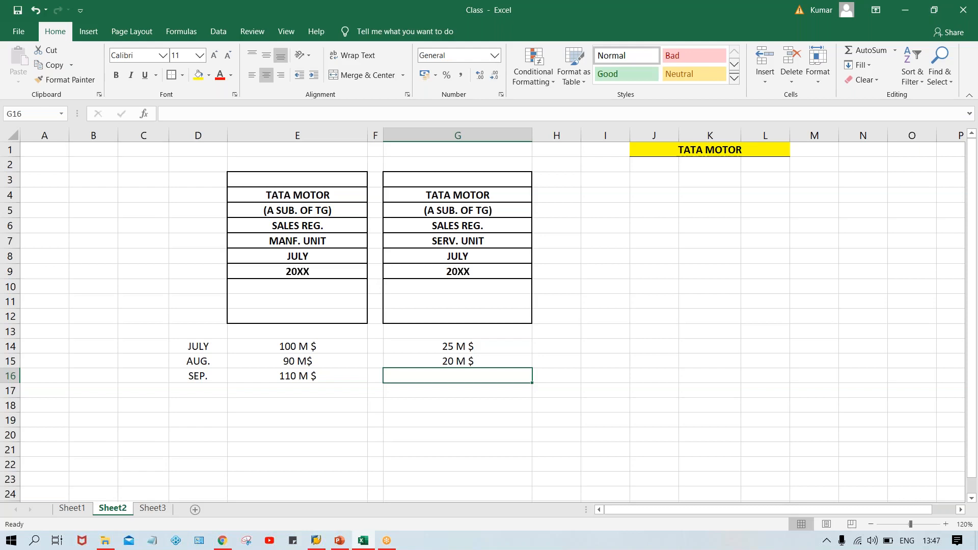
{"action": "type", "text": "30"}
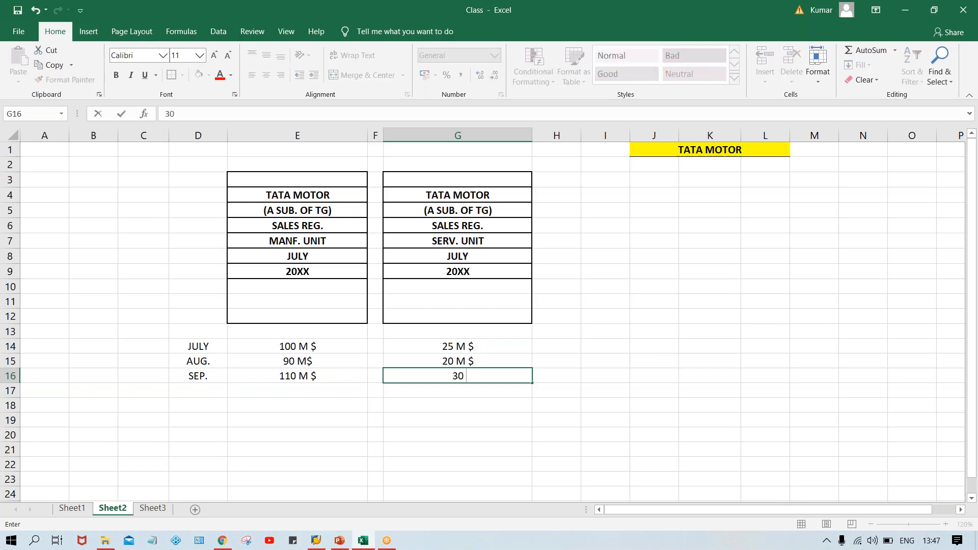
{"action": "type", "text": " M $"}
{"action": "key", "text": "Return"}
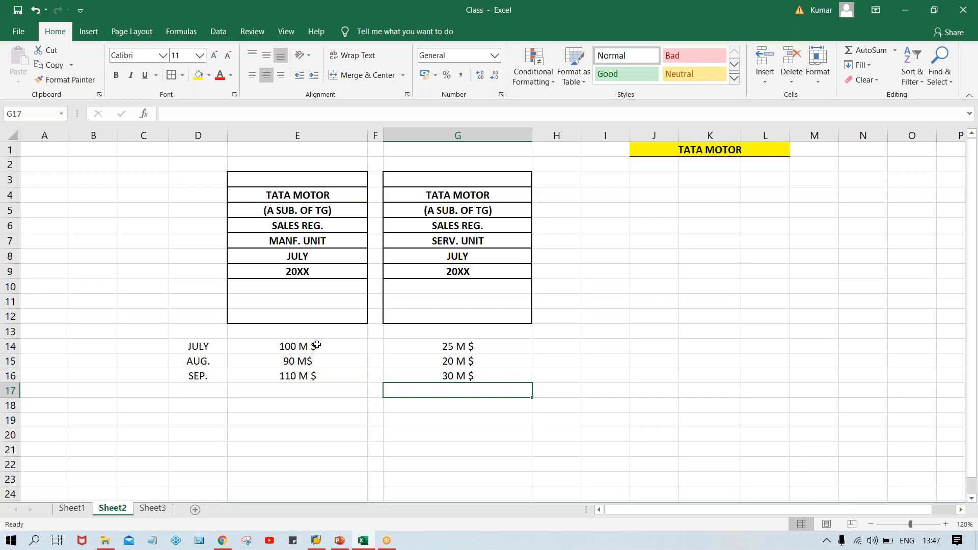
Step: Examine the unit and month rows in both boxes against the July to September amounts below them
{"action": "left_click", "coordinate": [294, 259]}
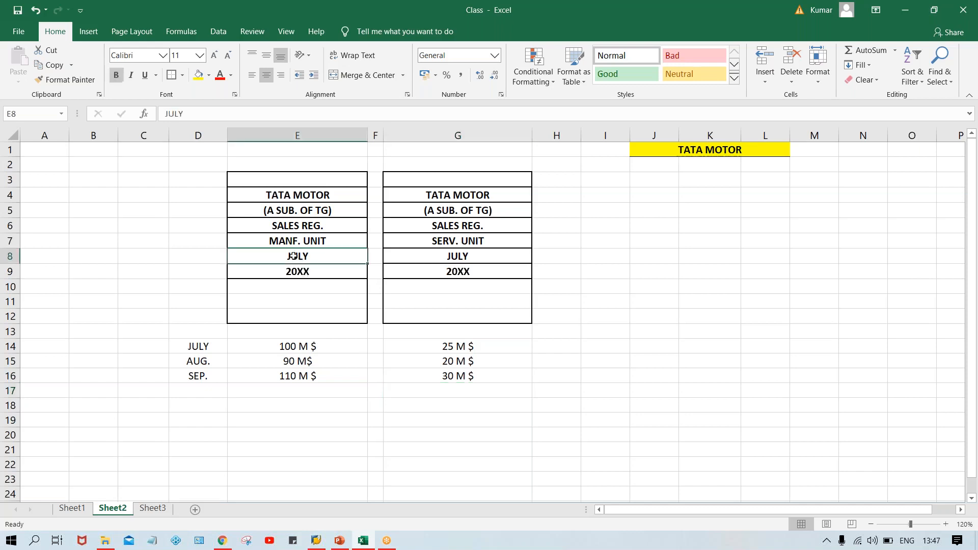
{"action": "left_click", "coordinate": [475, 262]}
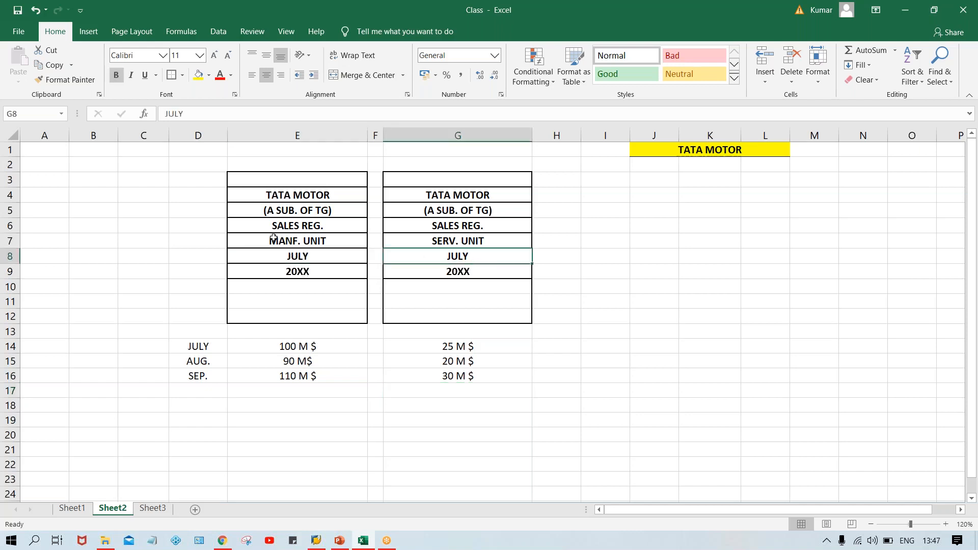
{"action": "left_click", "coordinate": [297, 347]}
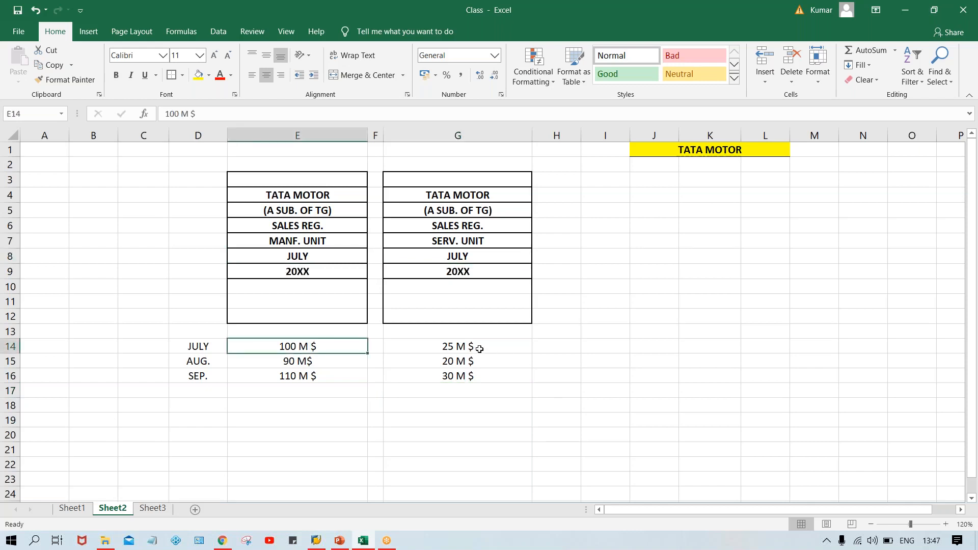
{"action": "left_click", "coordinate": [480, 349]}
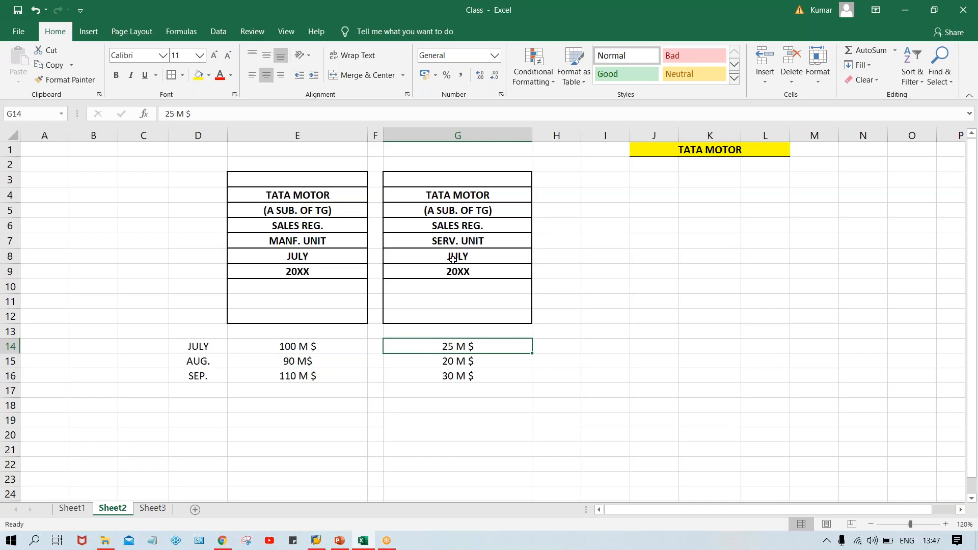
{"action": "left_click", "coordinate": [289, 361]}
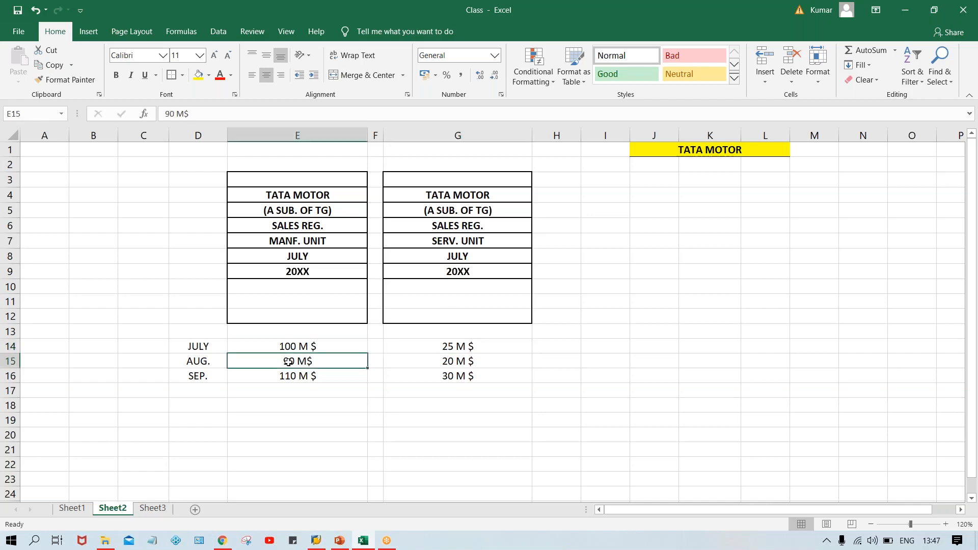
{"action": "left_click", "coordinate": [292, 377]}
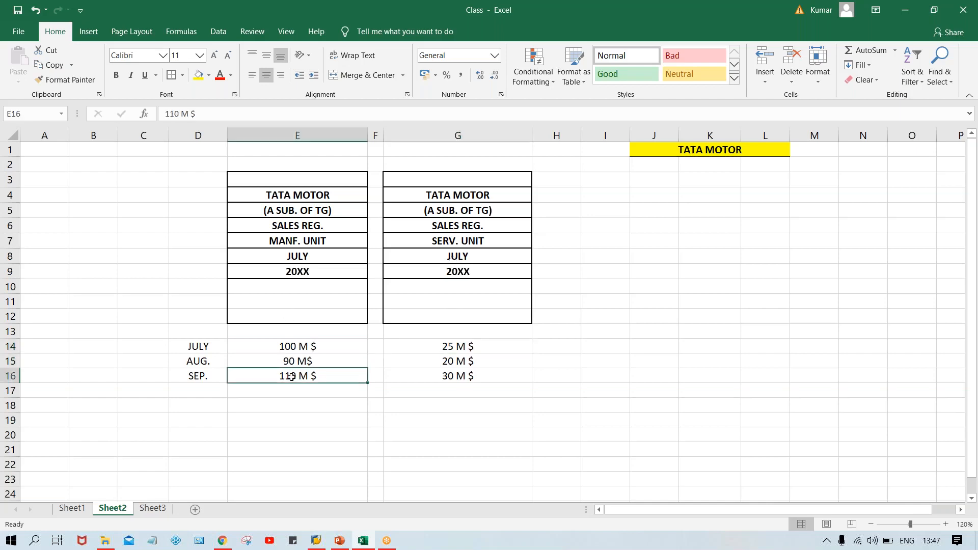
{"action": "left_click", "coordinate": [460, 362]}
{"action": "left_click", "coordinate": [459, 376]}
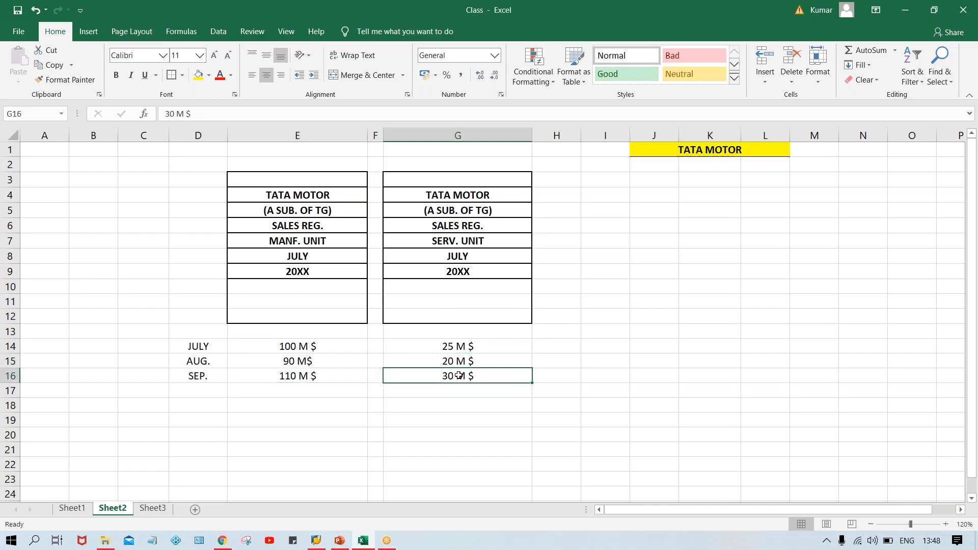
{"action": "left_click", "coordinate": [338, 342]}
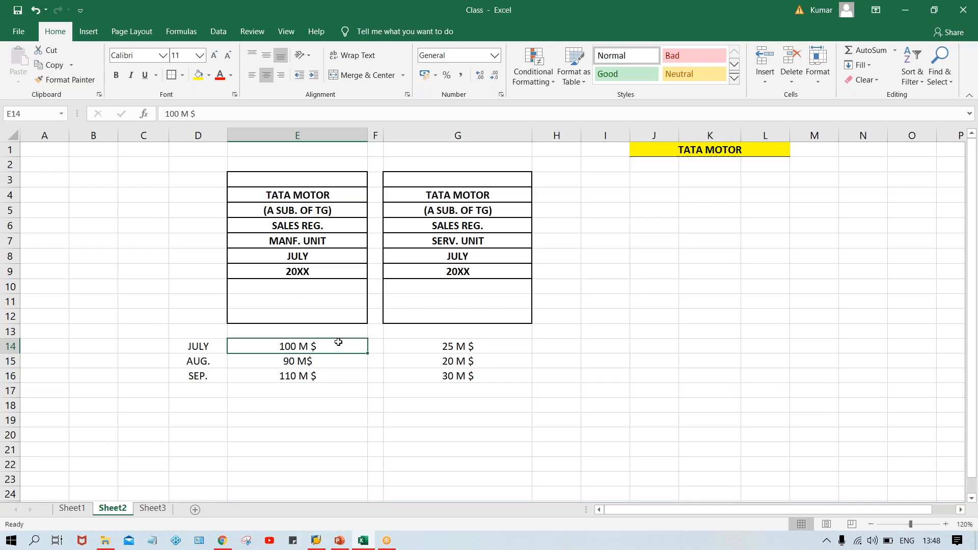
{"action": "left_click_drag", "start_coordinate": [305, 186], "coordinate": [320, 323]}
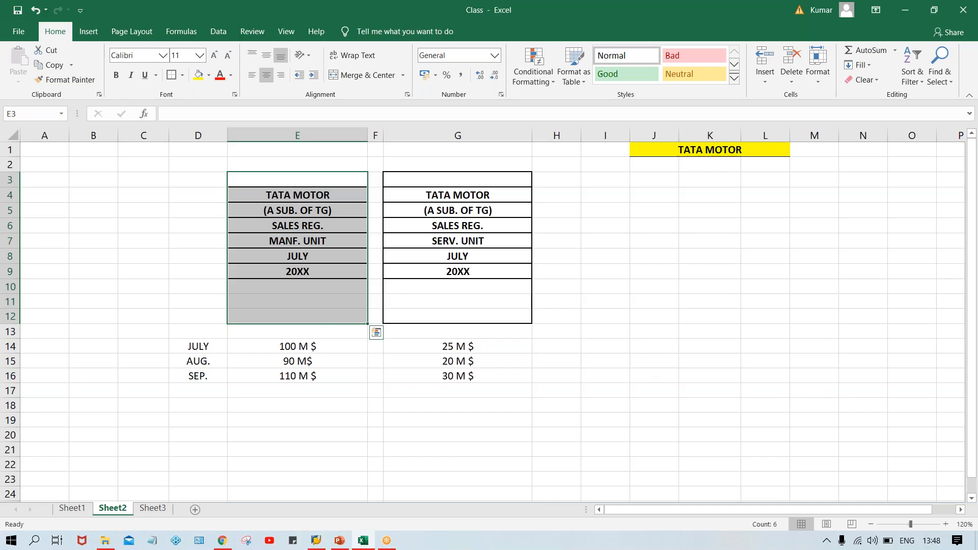
{"action": "left_click", "coordinate": [296, 346]}
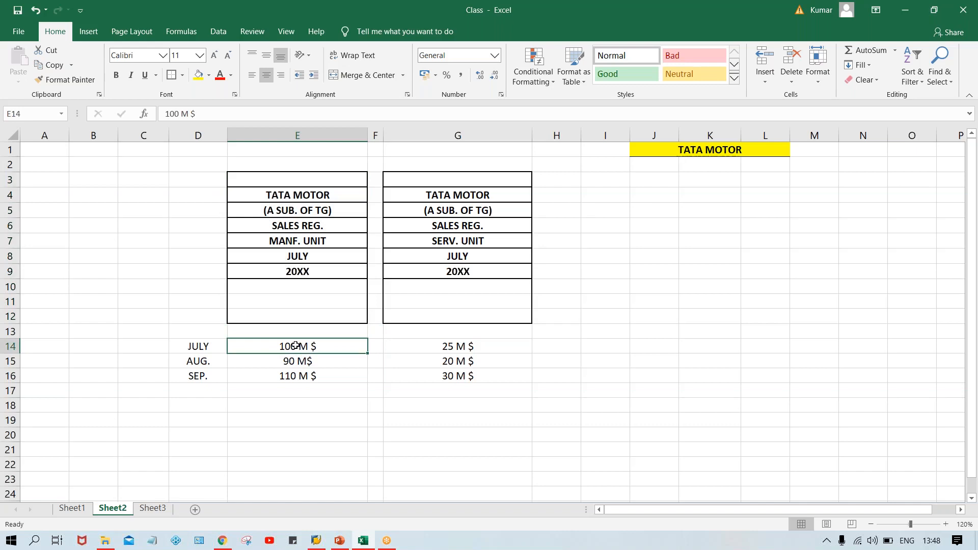
{"action": "left_click", "coordinate": [302, 242]}
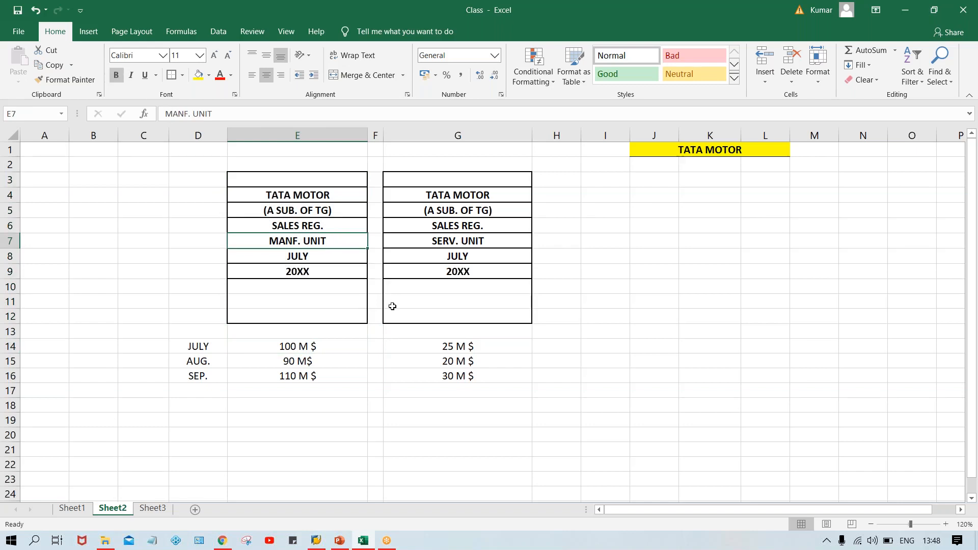
{"action": "left_click", "coordinate": [494, 242]}
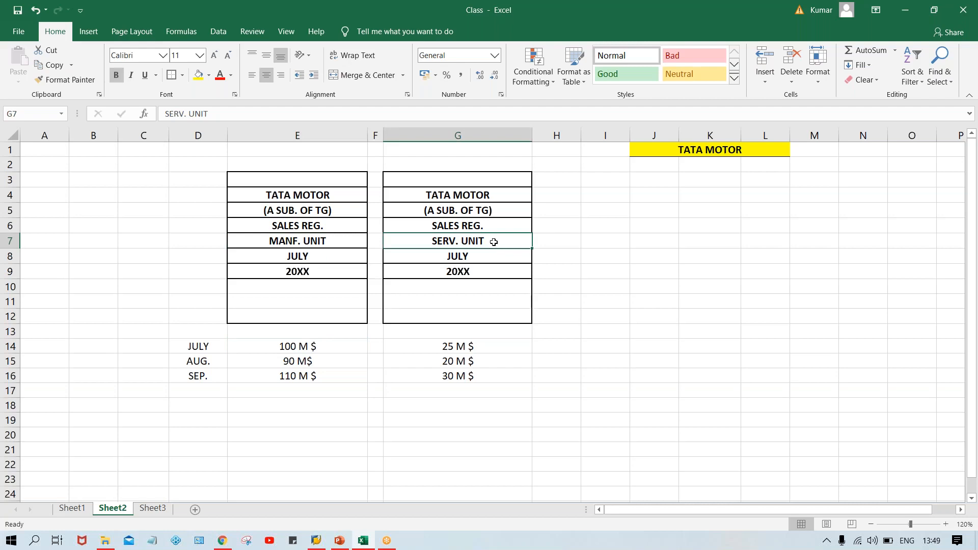
{"action": "left_click", "coordinate": [477, 348]}
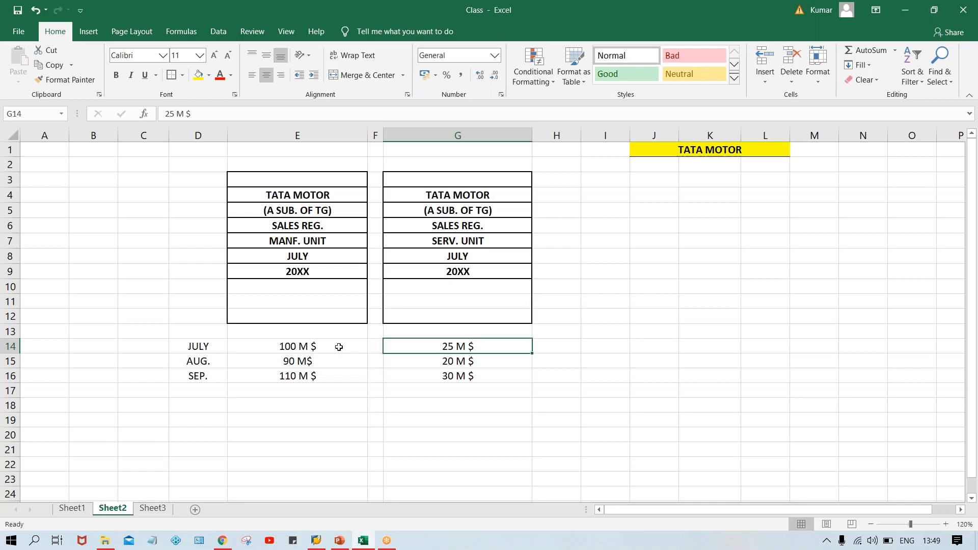
{"action": "left_click", "coordinate": [318, 345]}
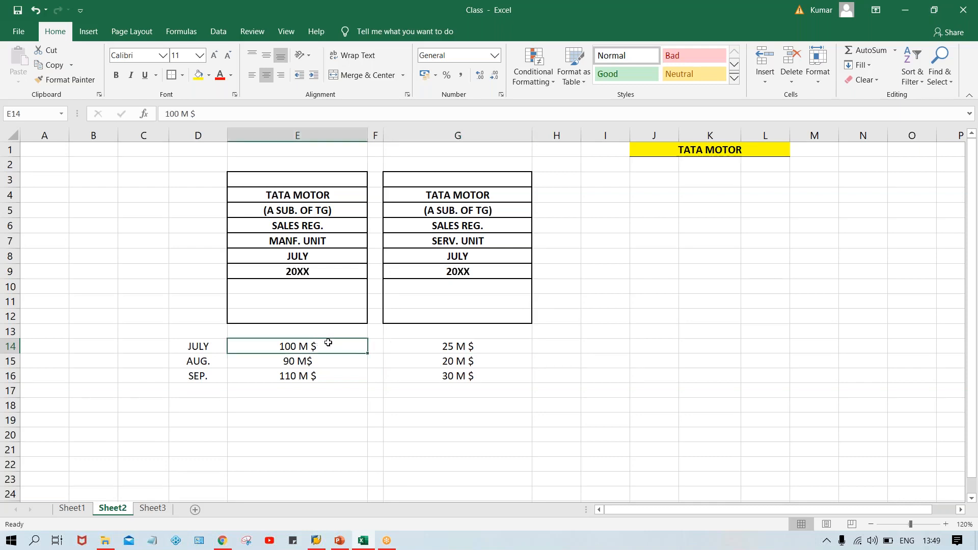
{"action": "left_click", "coordinate": [377, 348]}
{"action": "type", "text": "+"}
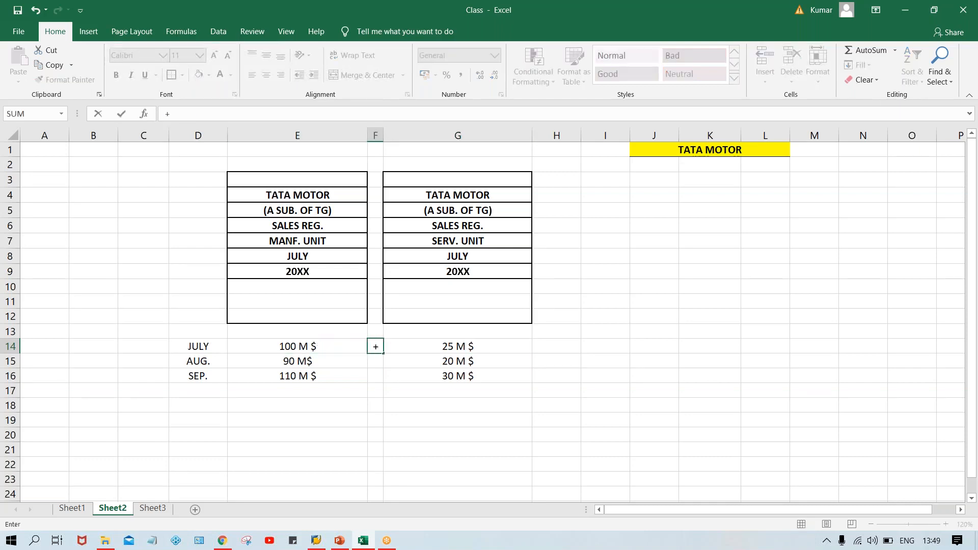
{"action": "left_click", "coordinate": [384, 423]}
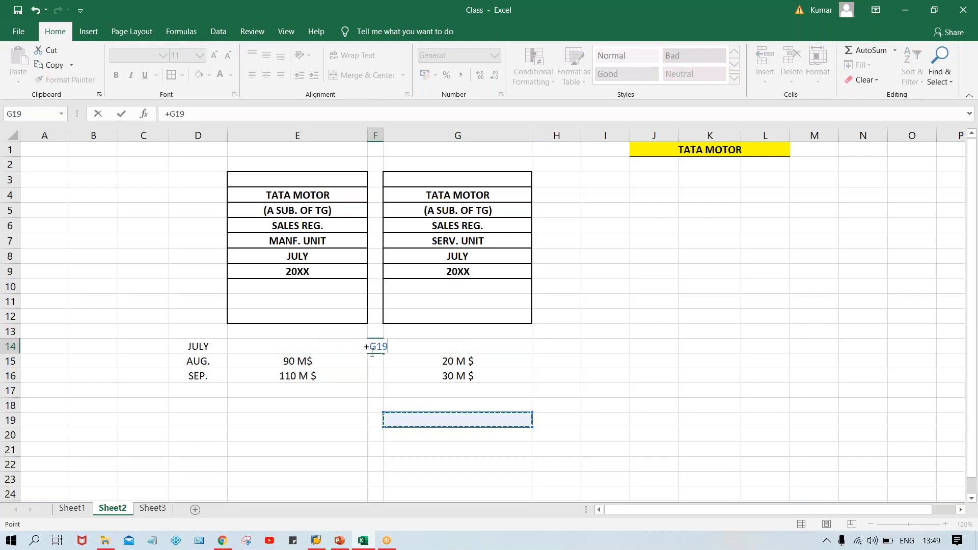
{"action": "key", "text": "Escape"}
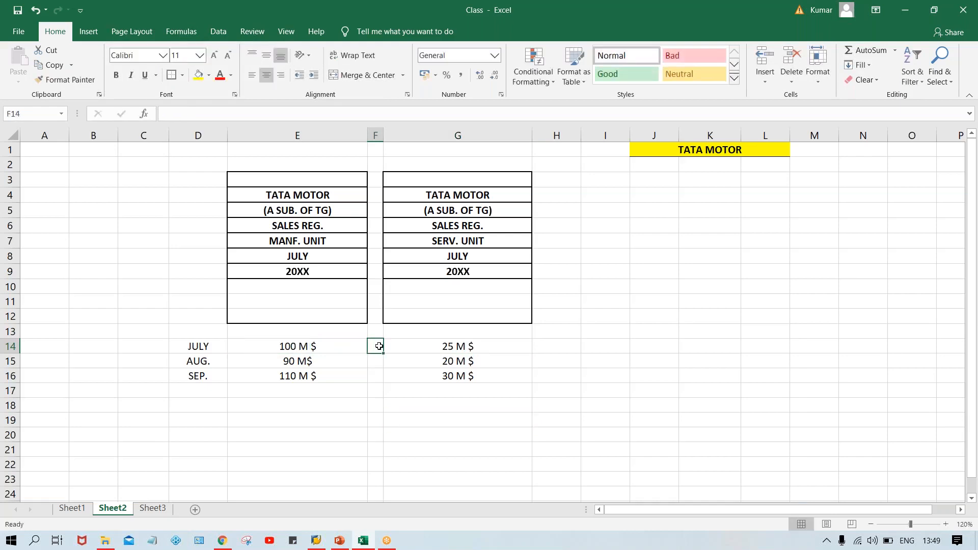
Step: Enter a bold "+" in F14 between the two July amounts
{"action": "type", "text": "+"}
{"action": "key", "text": "Return"}
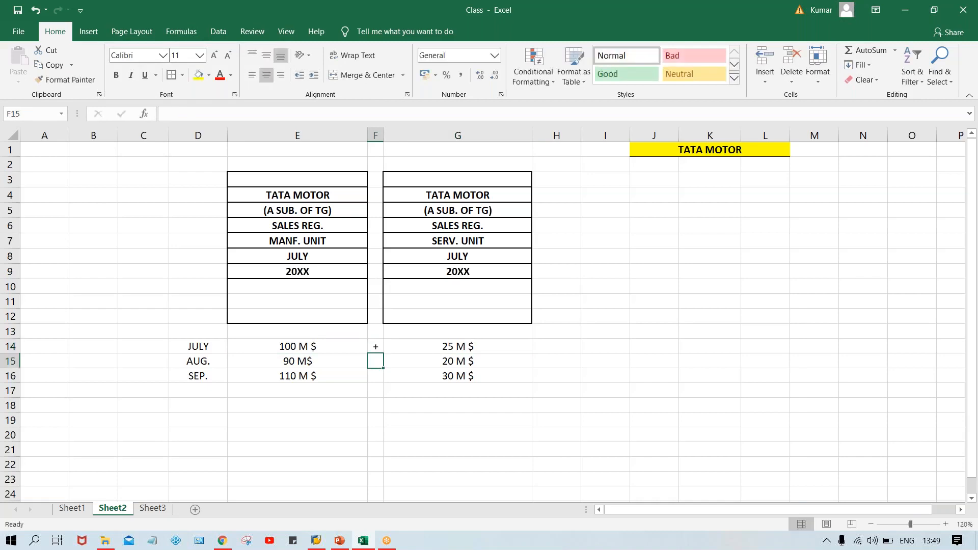
{"action": "left_click", "coordinate": [375, 346]}
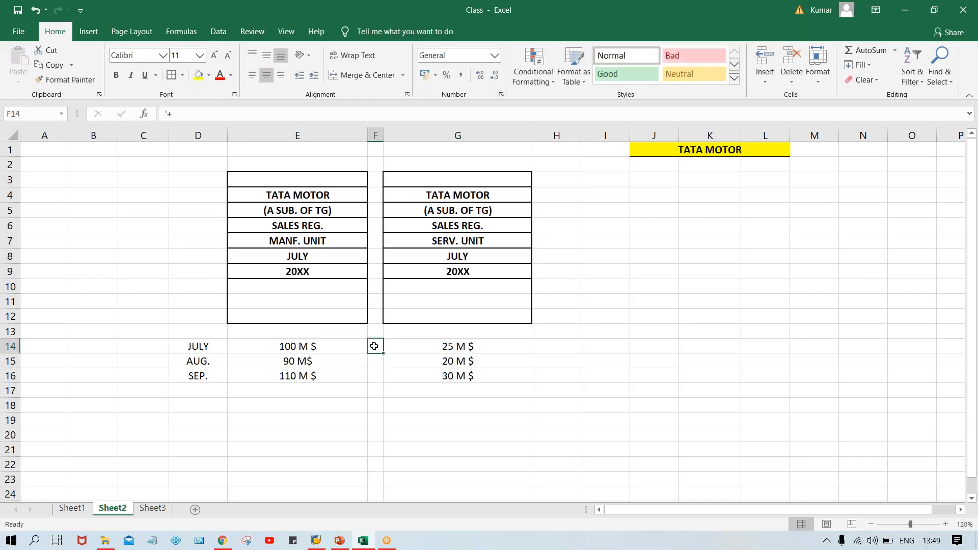
{"action": "key", "text": "ctrl+b"}
{"action": "left_click", "coordinate": [435, 350]}
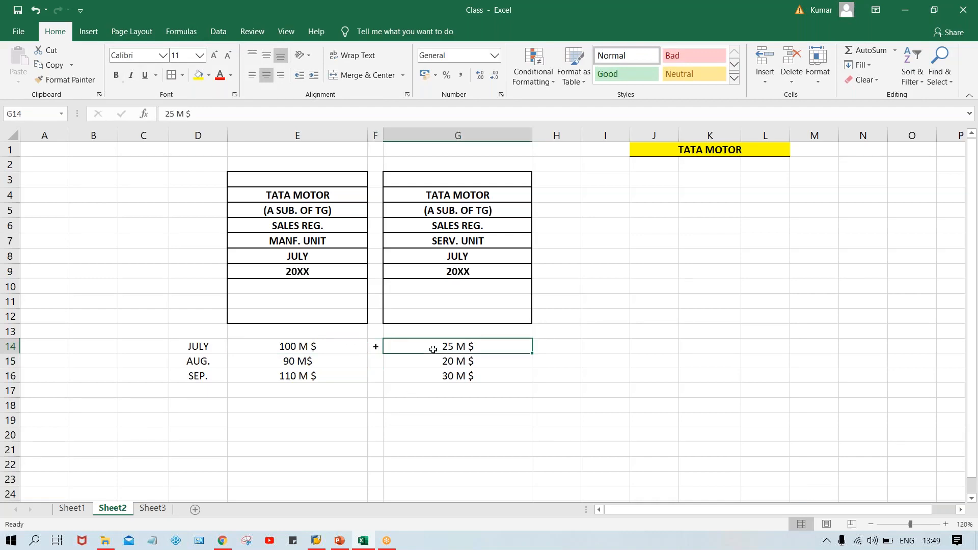
{"action": "left_click", "coordinate": [323, 343]}
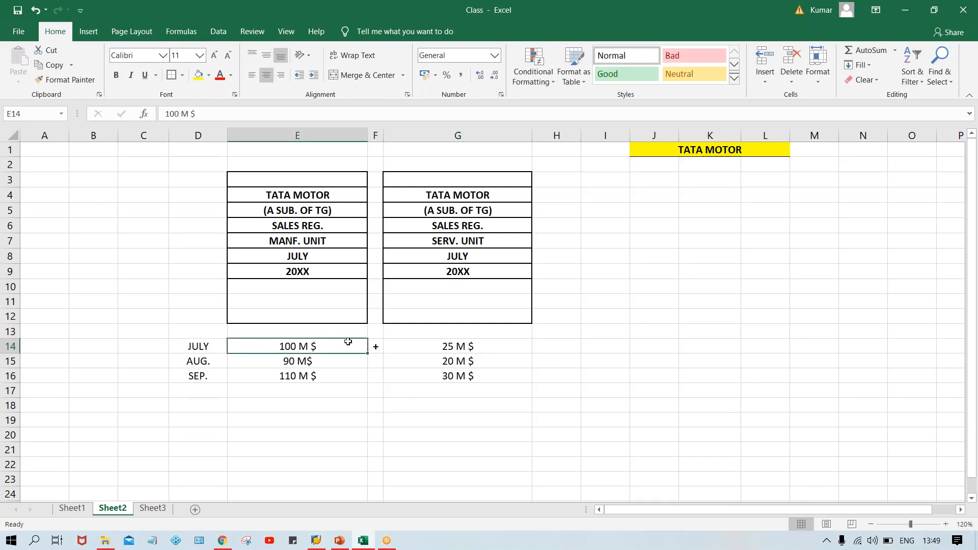
Step: Compare the manufacturing and service units' July and August amounts in rows 14 and 15
{"action": "left_click", "coordinate": [448, 342]}
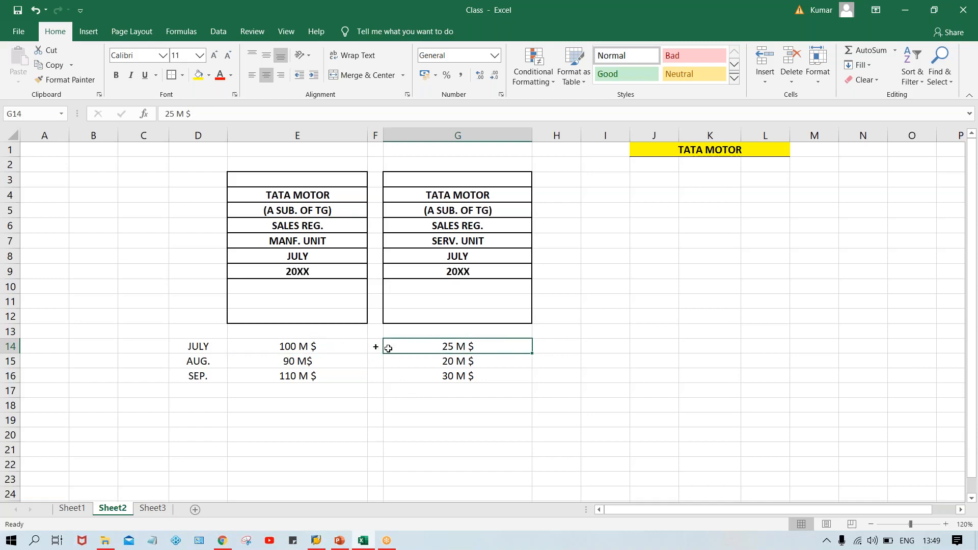
{"action": "left_click", "coordinate": [300, 363]}
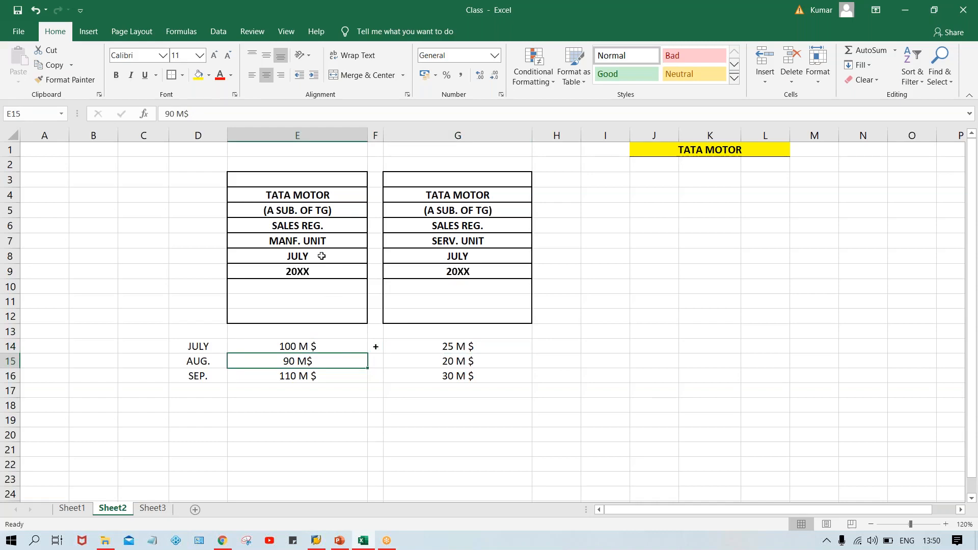
{"action": "left_click", "coordinate": [452, 245]}
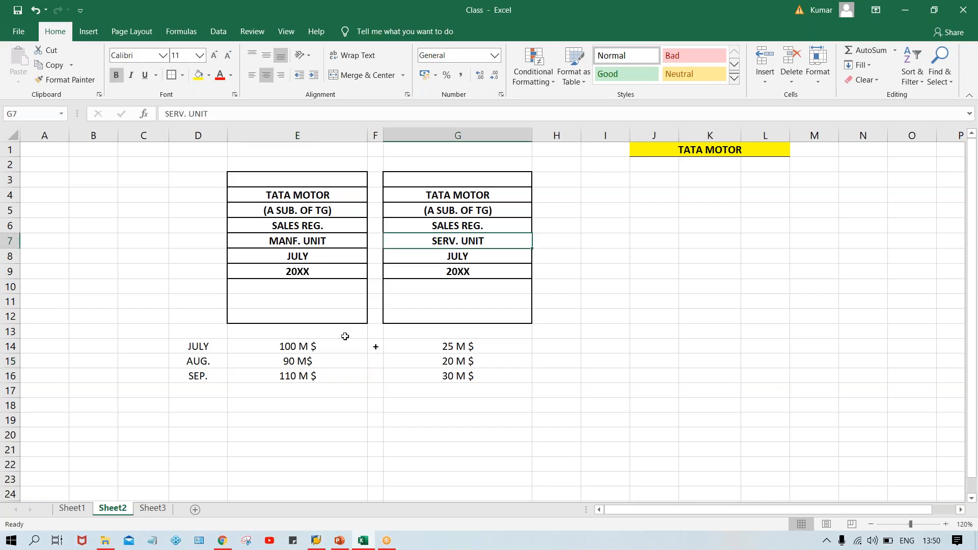
{"action": "left_click", "coordinate": [306, 363]}
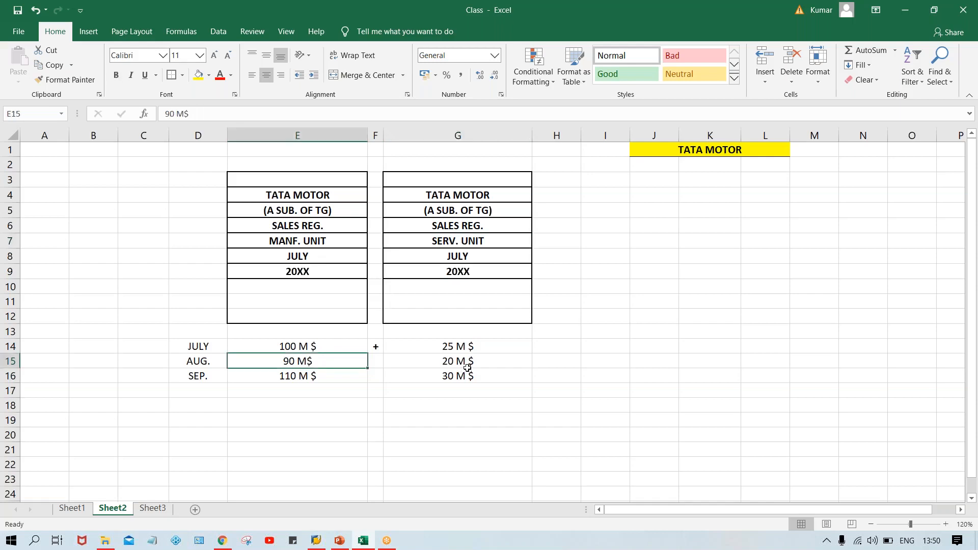
{"action": "left_click", "coordinate": [447, 366]}
{"action": "left_click", "coordinate": [301, 362]}
{"action": "left_click", "coordinate": [420, 362]}
Step: Enter a bold "+" in F15 and F16 between the two units' August and September amounts
{"action": "left_click", "coordinate": [372, 362]}
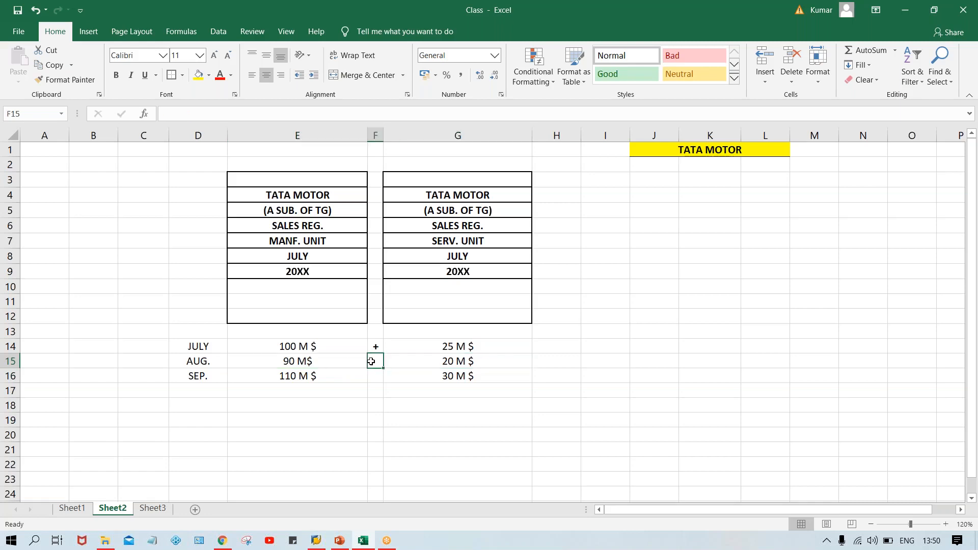
{"action": "type", "text": "+"}
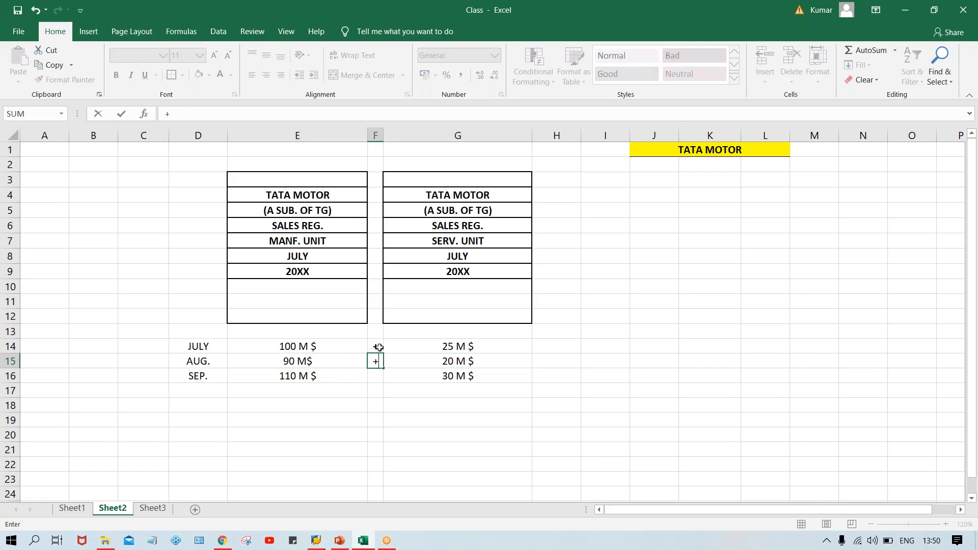
{"action": "key", "text": "Escape"}
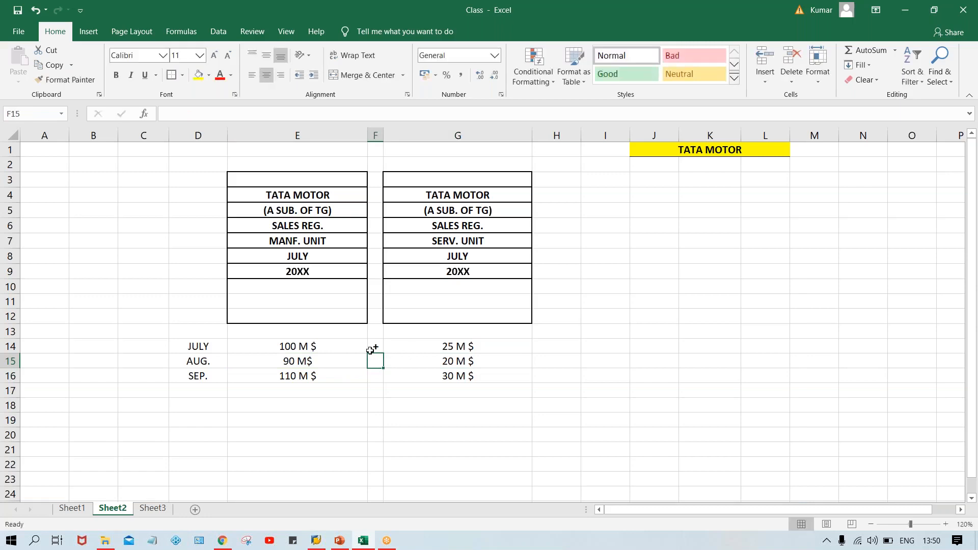
{"action": "type", "text": "+"}
{"action": "key", "text": "Return"}
{"action": "key", "text": "ctrl+d"}
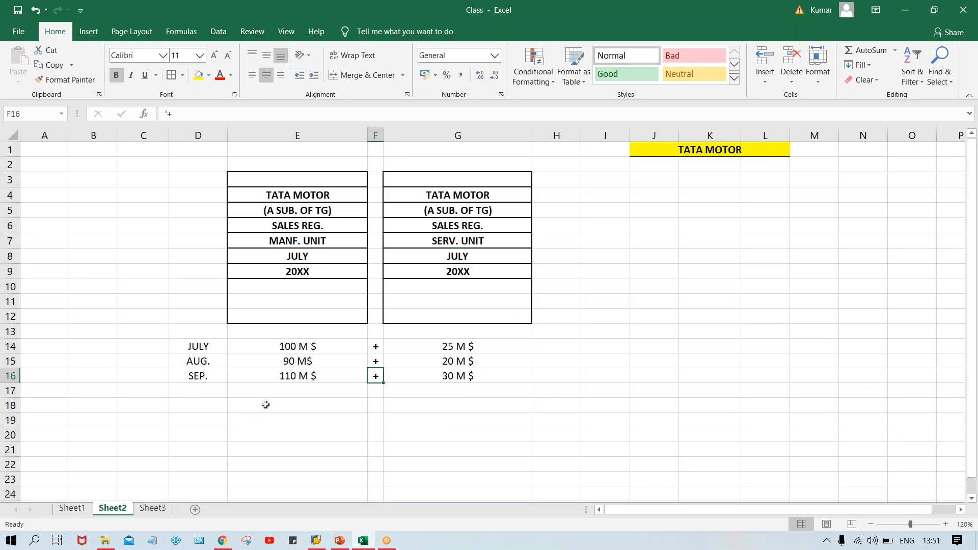
Step: Merge and center E2:G2 above the two unit boxes and fill it yellow
{"action": "left_click", "coordinate": [281, 351]}
{"action": "left_click", "coordinate": [431, 347]}
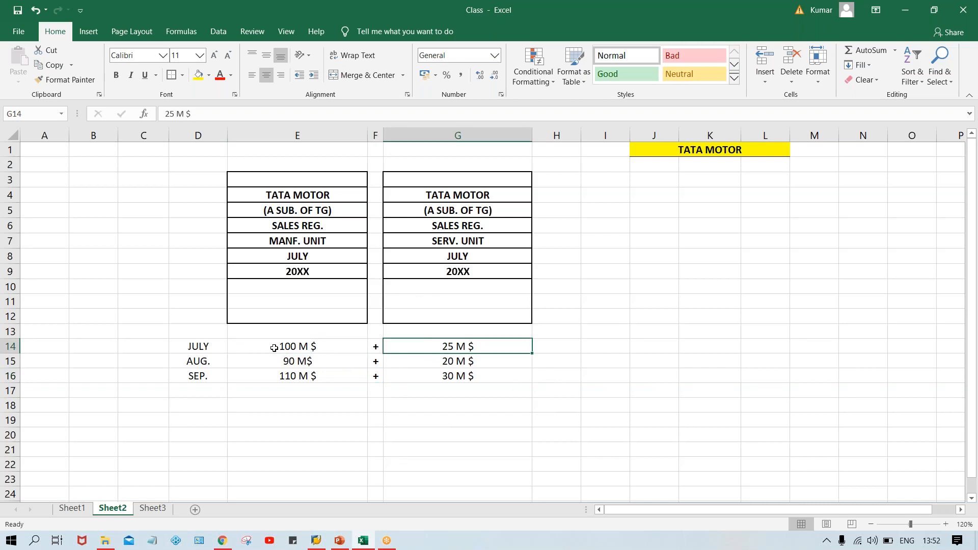
{"action": "left_click_drag", "start_coordinate": [354, 165], "coordinate": [417, 166]}
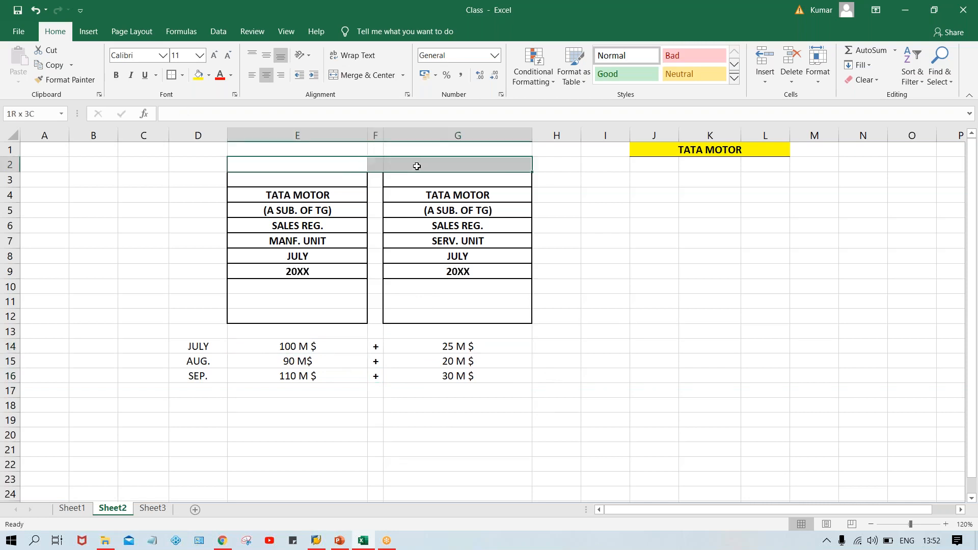
{"action": "left_click", "coordinate": [368, 75]}
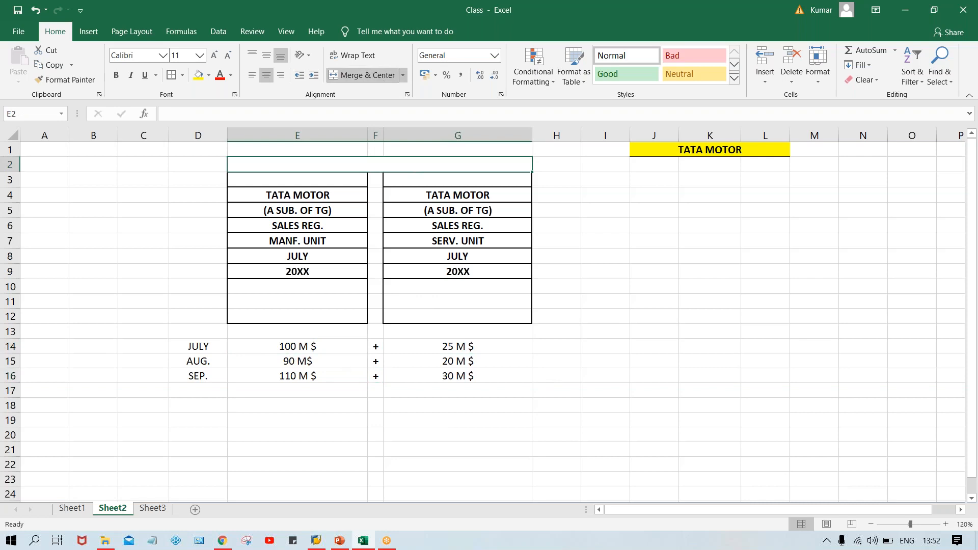
{"action": "left_click", "coordinate": [202, 76]}
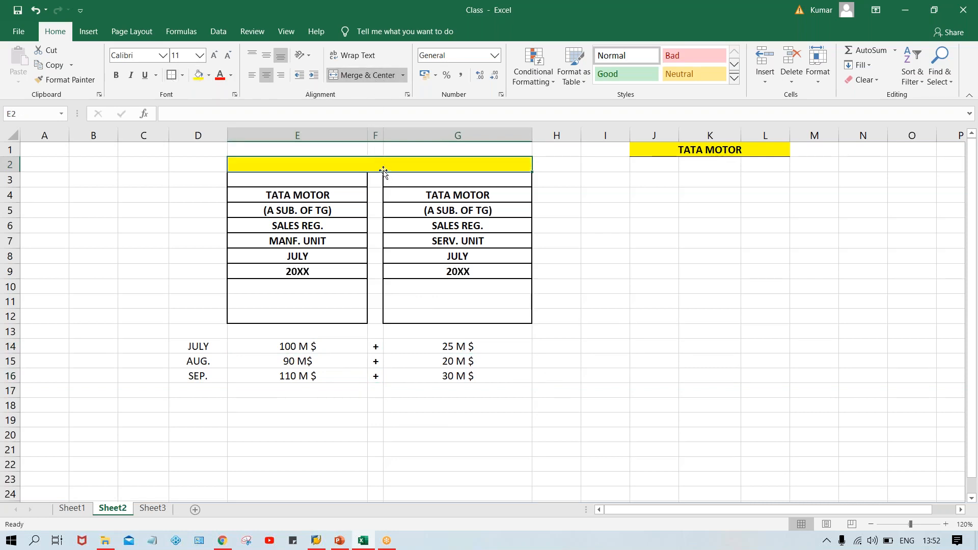
Step: Enter "TATA MOTOR" as the heading in the merged yellow cell, make it bold and add a border around it
{"action": "type", "text": "TA"}
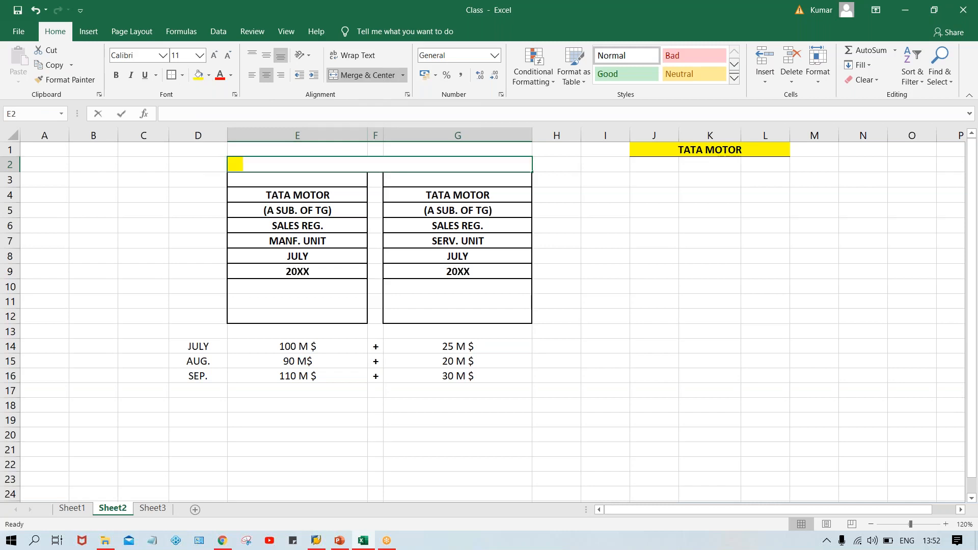
{"action": "type", "text": "T"}
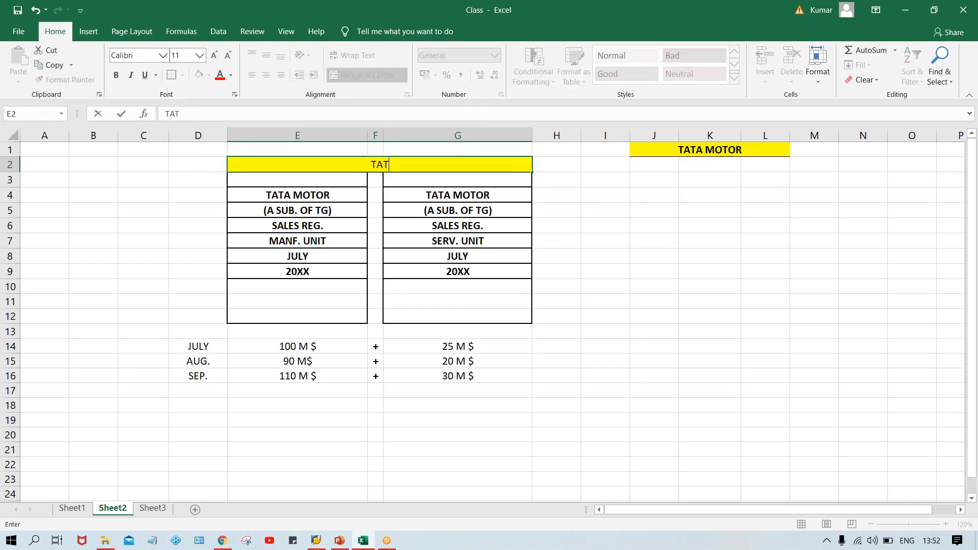
{"action": "type", "text": "A MOTOR"}
{"action": "key", "text": "Return"}
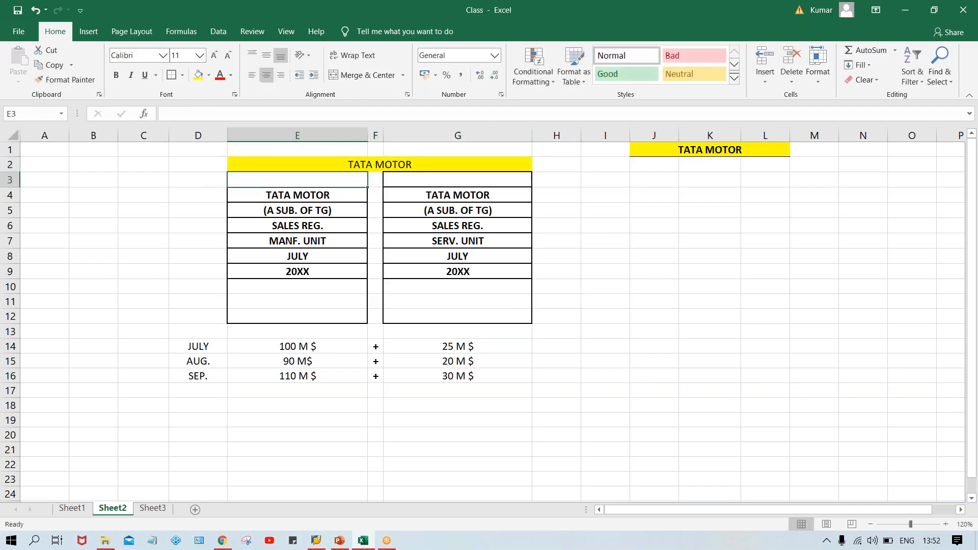
{"action": "left_click", "coordinate": [383, 160]}
{"action": "key", "text": "ctrl+b"}
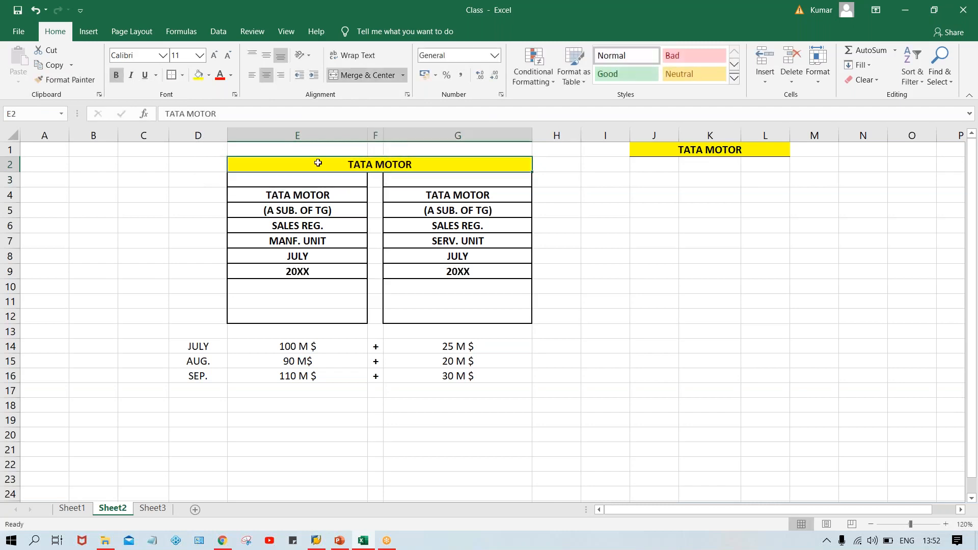
{"action": "left_click", "coordinate": [173, 76]}
{"action": "double_click", "coordinate": [633, 332]}
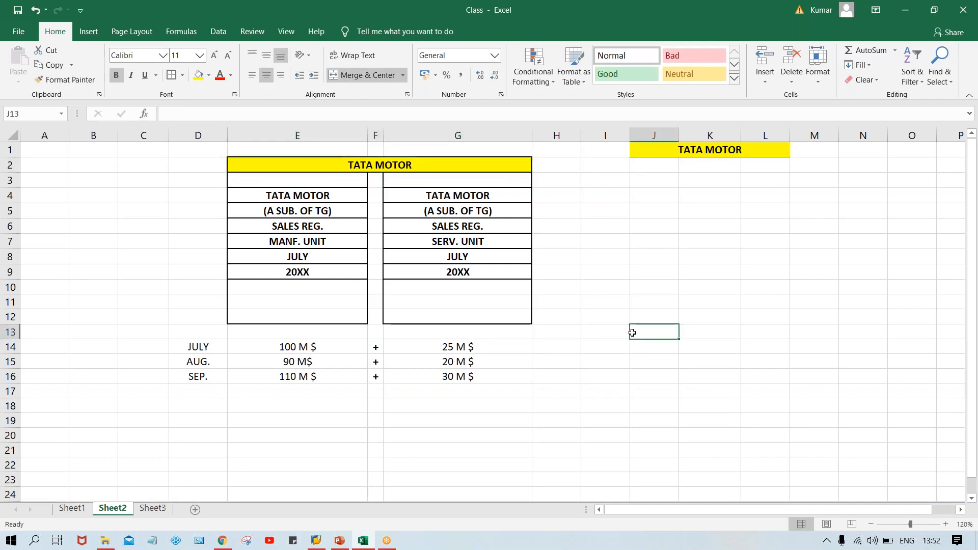
Step: Examine the sales register and unit rows in both boxes against the July amounts of each unit
{"action": "left_click", "coordinate": [373, 230]}
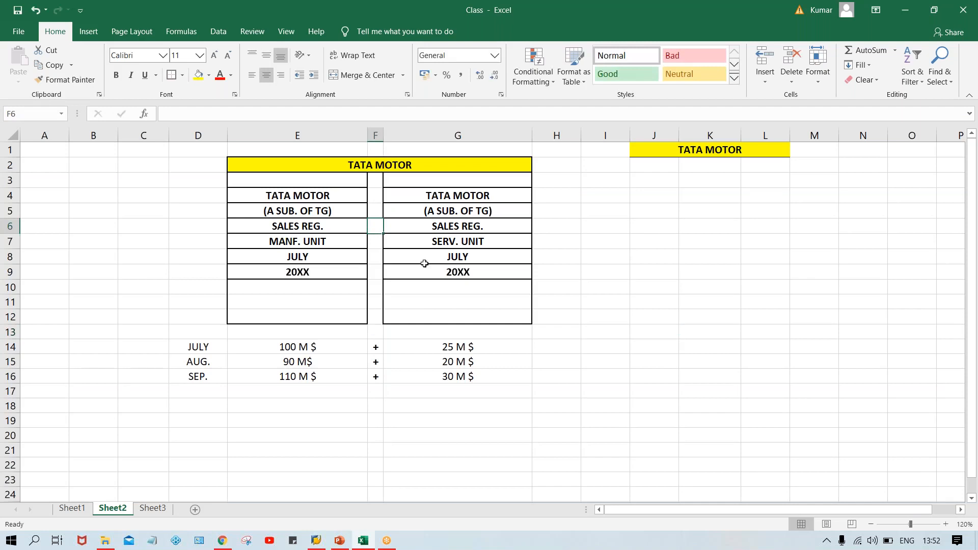
{"action": "left_click", "coordinate": [323, 345]}
{"action": "left_click", "coordinate": [405, 344]}
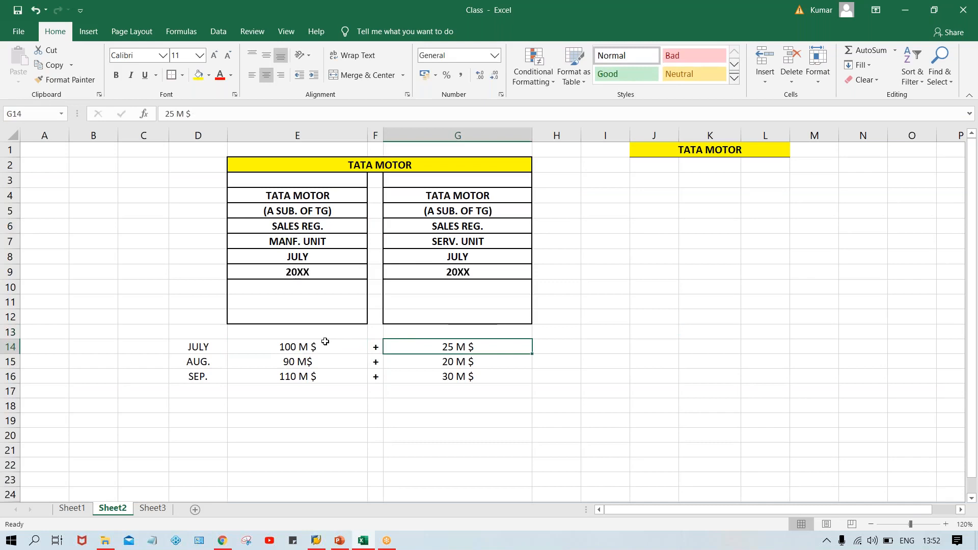
{"action": "left_click", "coordinate": [304, 230]}
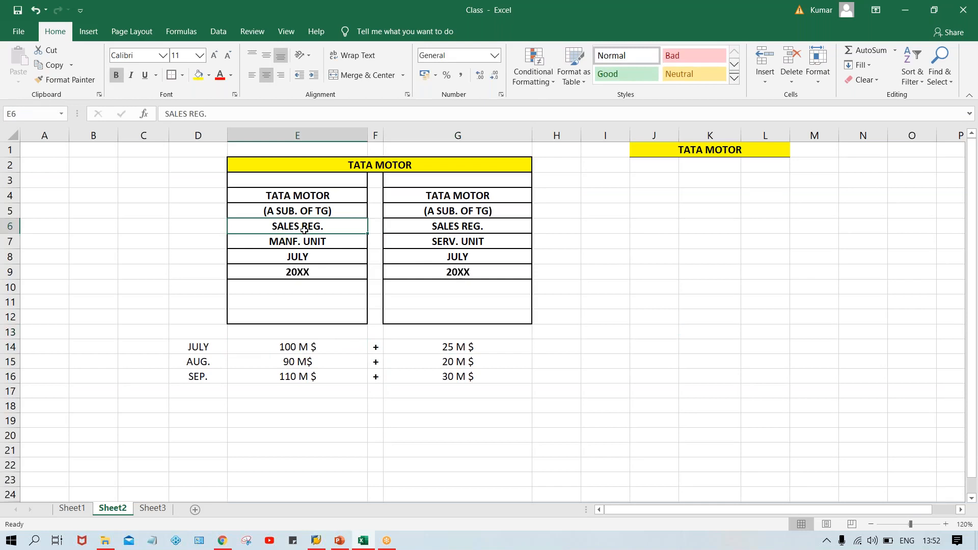
{"action": "left_click", "coordinate": [475, 245]}
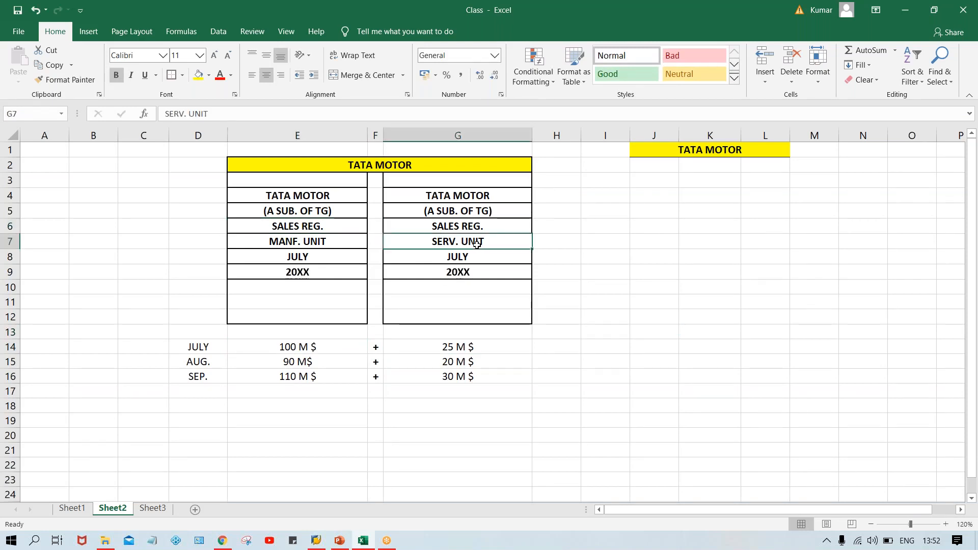
{"action": "left_click", "coordinate": [307, 242]}
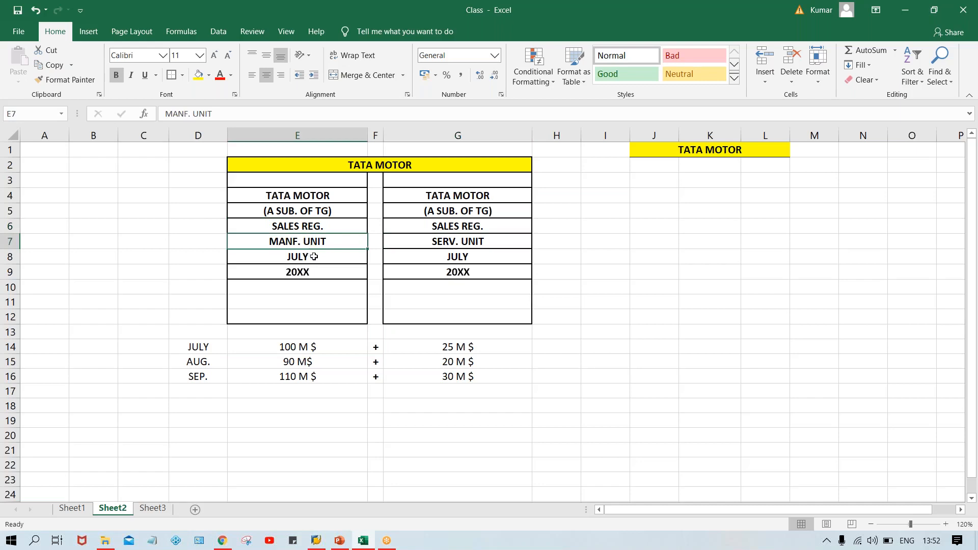
{"action": "left_click", "coordinate": [458, 242]}
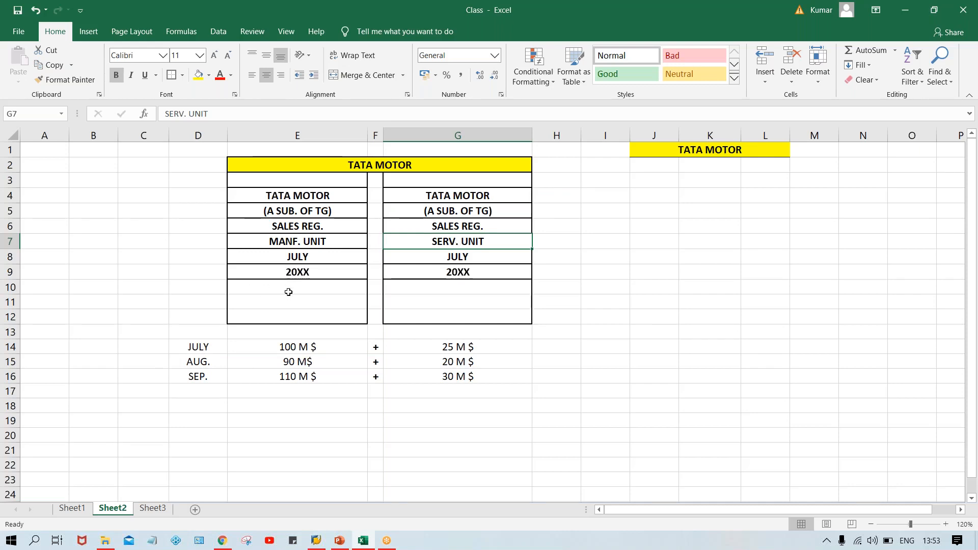
{"action": "left_click", "coordinate": [281, 347]}
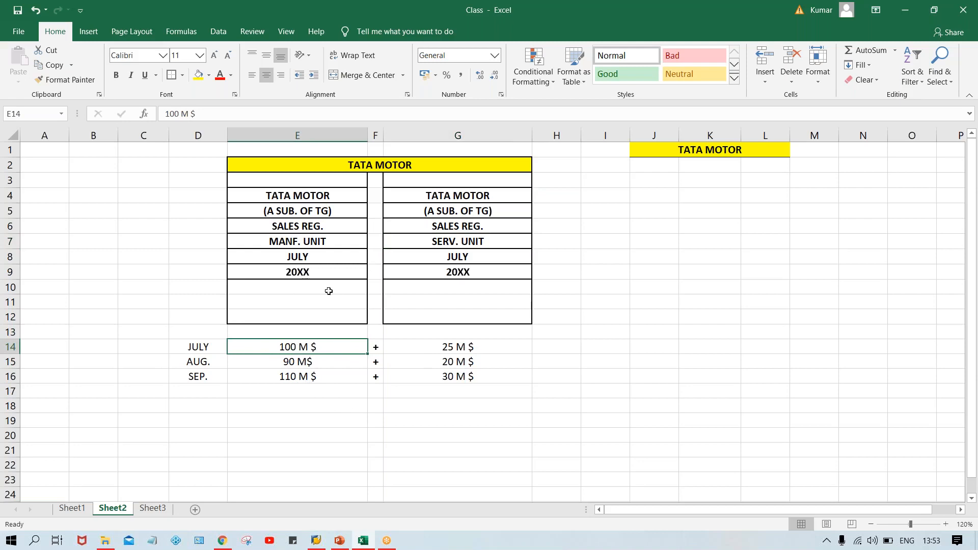
{"action": "left_click", "coordinate": [316, 241]}
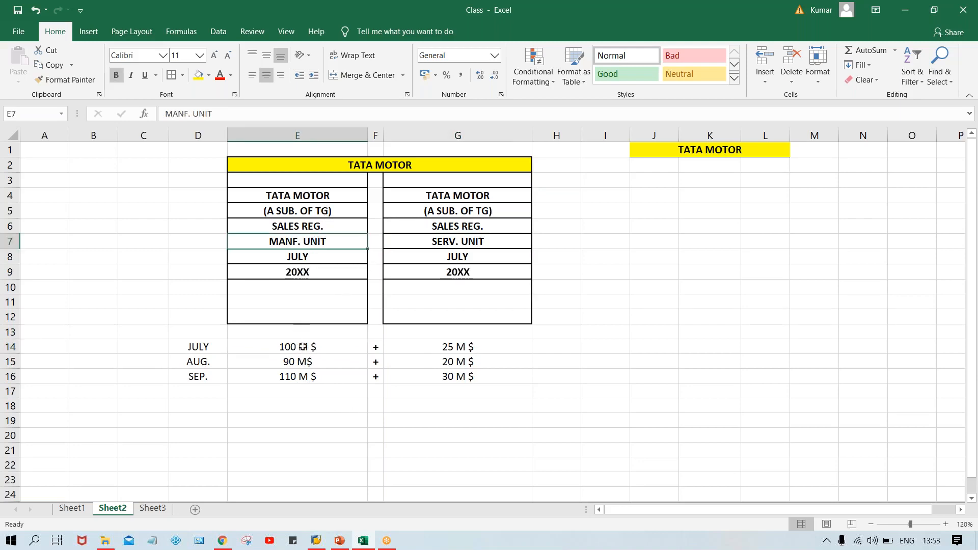
Step: Enter the manufacturing unit's July to September total as "300 M $" in E17
{"action": "left_click_drag", "start_coordinate": [303, 347], "coordinate": [295, 381]}
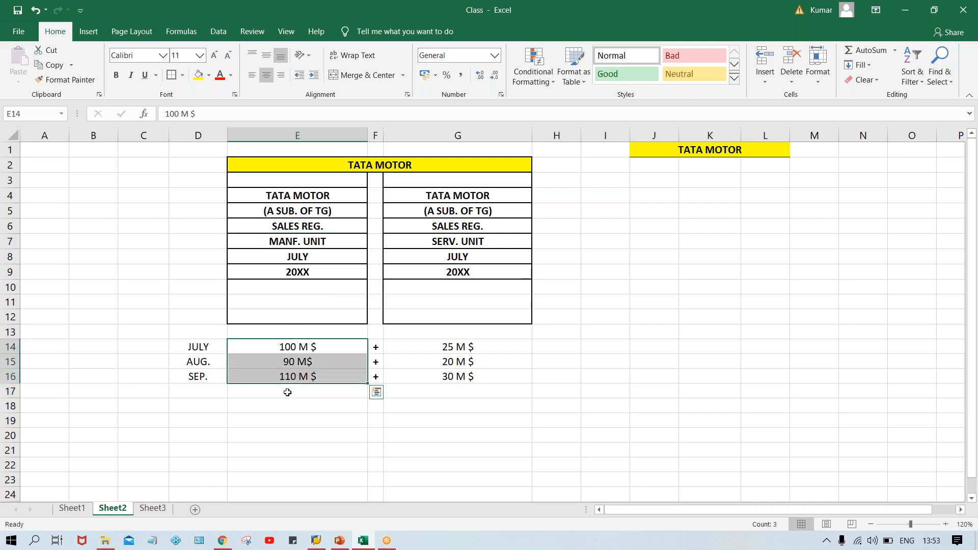
{"action": "left_click", "coordinate": [277, 393]}
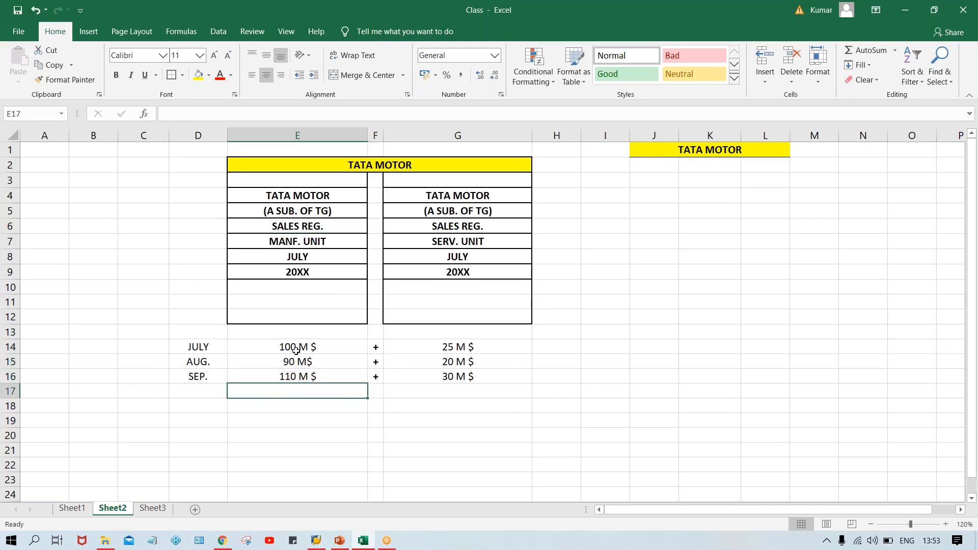
{"action": "type", "text": "3000"}
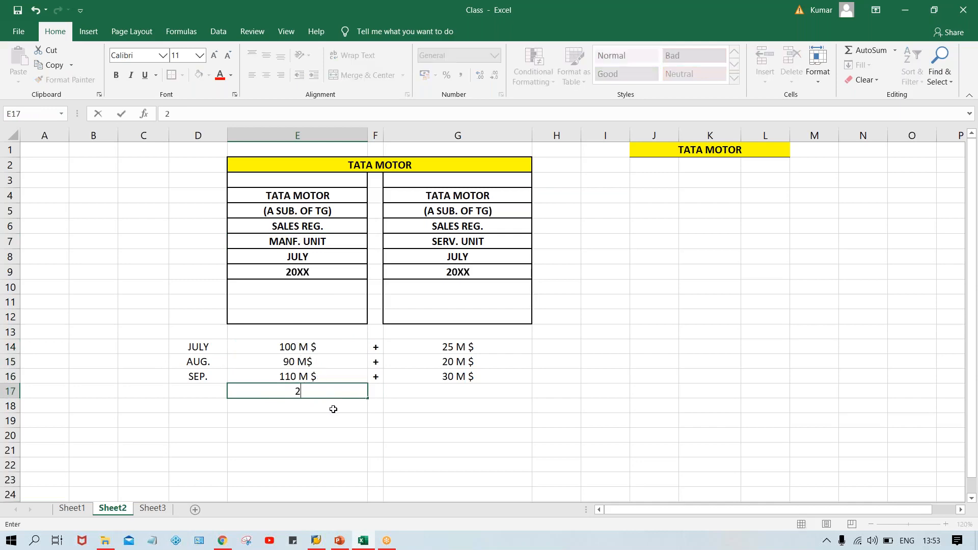
{"action": "key", "text": "BackSpace"}
{"action": "type", "text": "M $"}
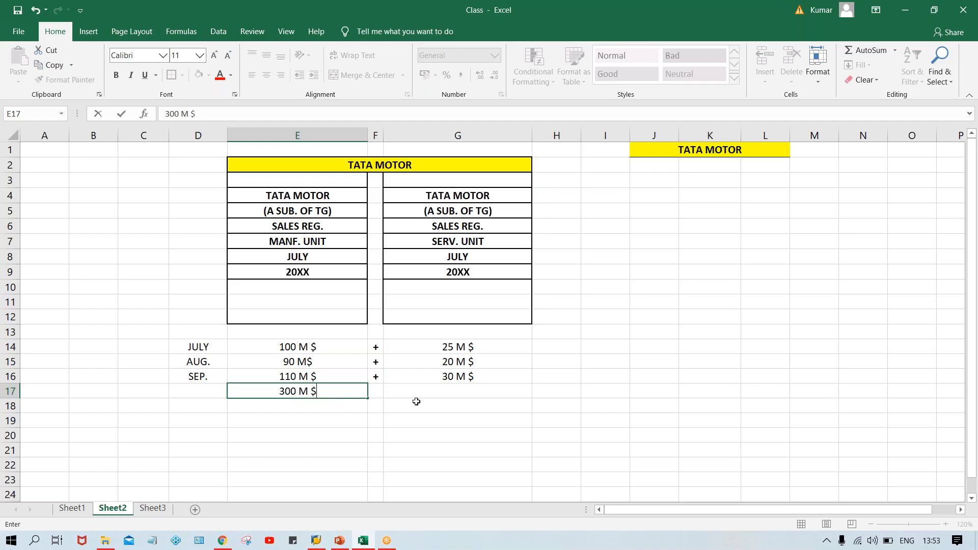
Step: Enter the service unit's July to September total as "75 M $" in G17
{"action": "left_click", "coordinate": [434, 395]}
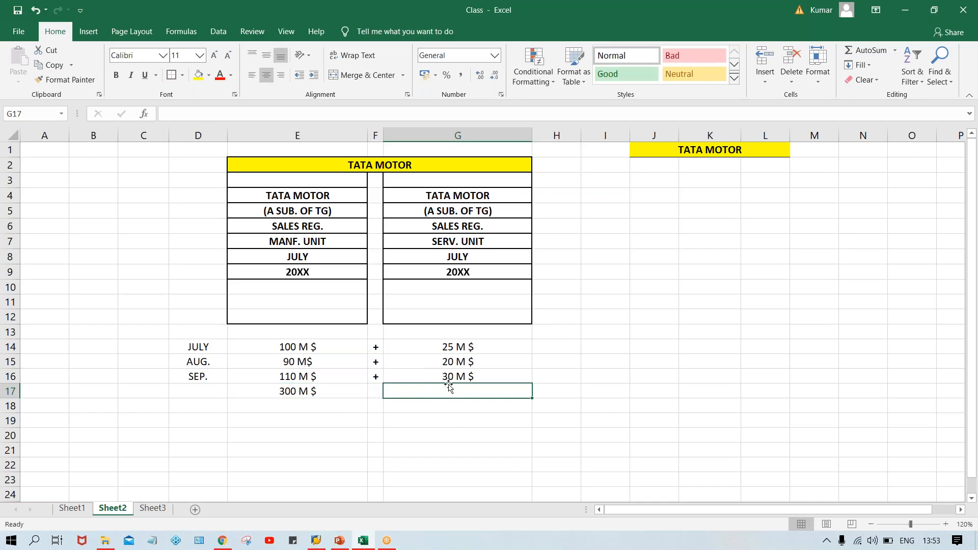
{"action": "type", "text": "75 "}
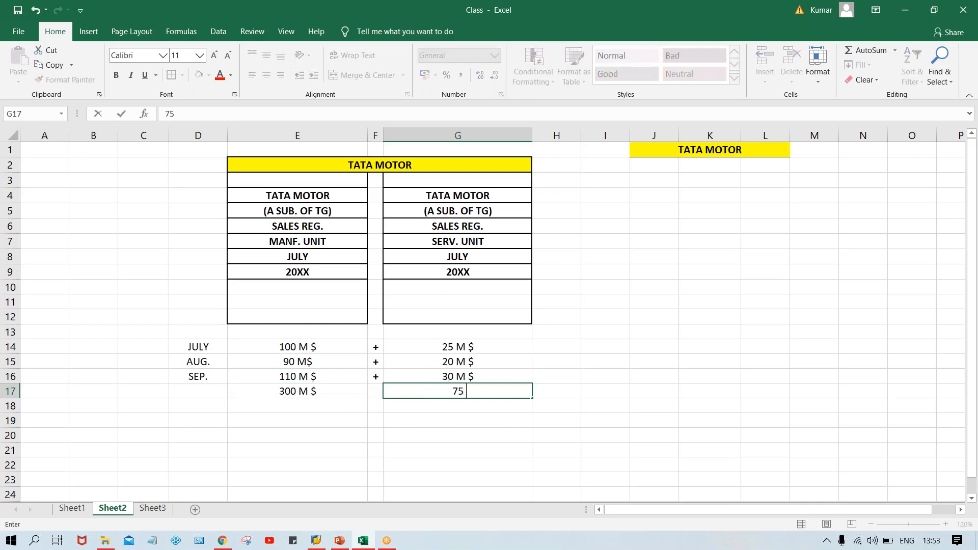
{"action": "type", "text": "M $"}
{"action": "key", "text": "Return"}
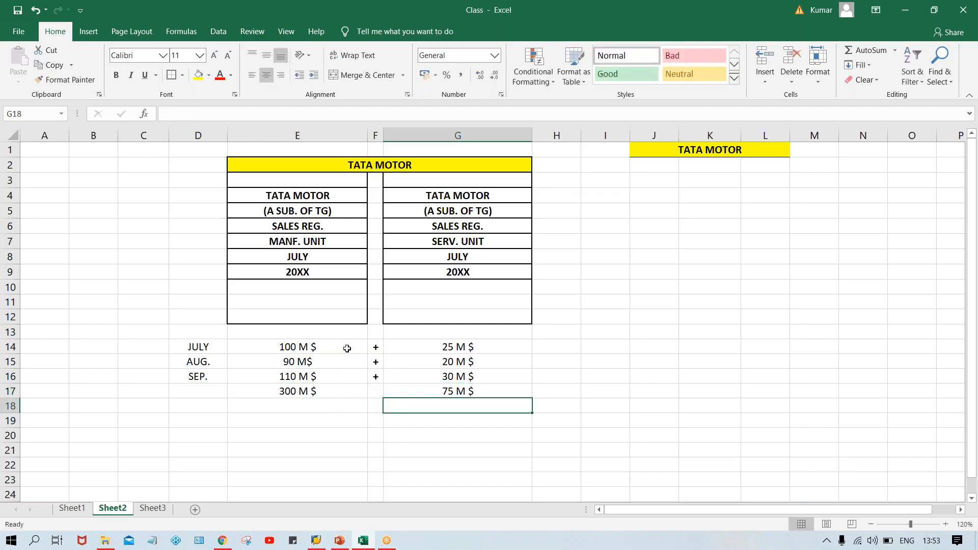
Step: Review the merged company heading against the two unit totals in row 17
{"action": "left_click", "coordinate": [378, 168]}
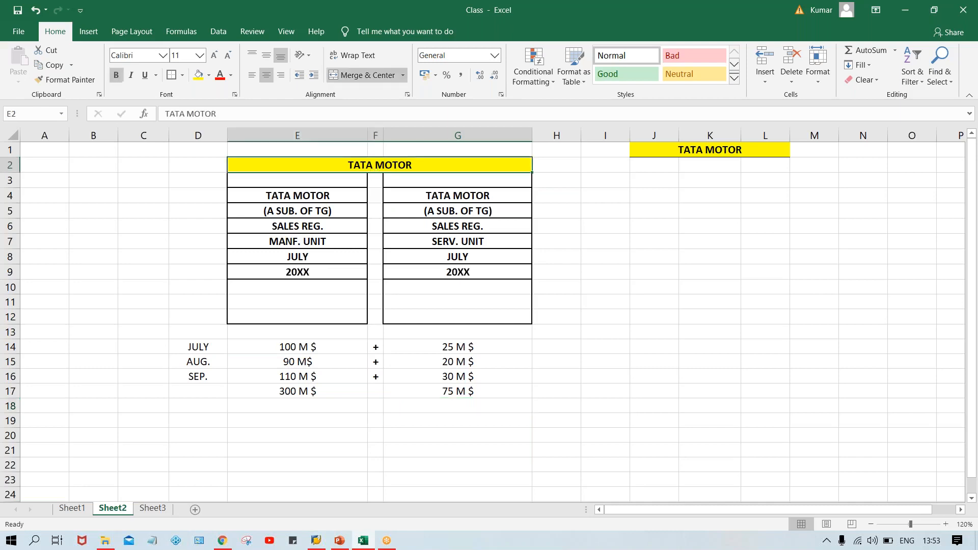
{"action": "left_click", "coordinate": [297, 392]}
{"action": "left_click", "coordinate": [437, 405]}
{"action": "left_click", "coordinate": [430, 389]}
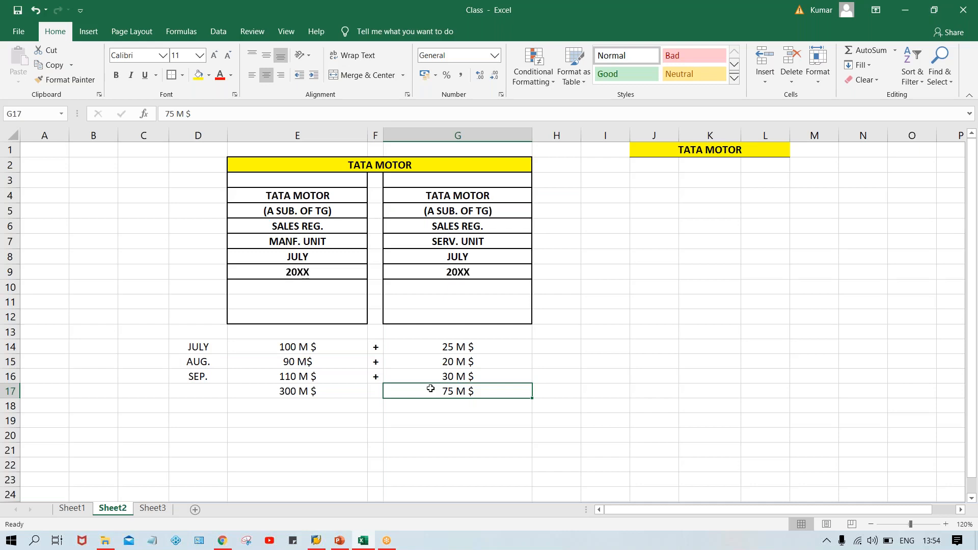
{"action": "left_click", "coordinate": [319, 202]}
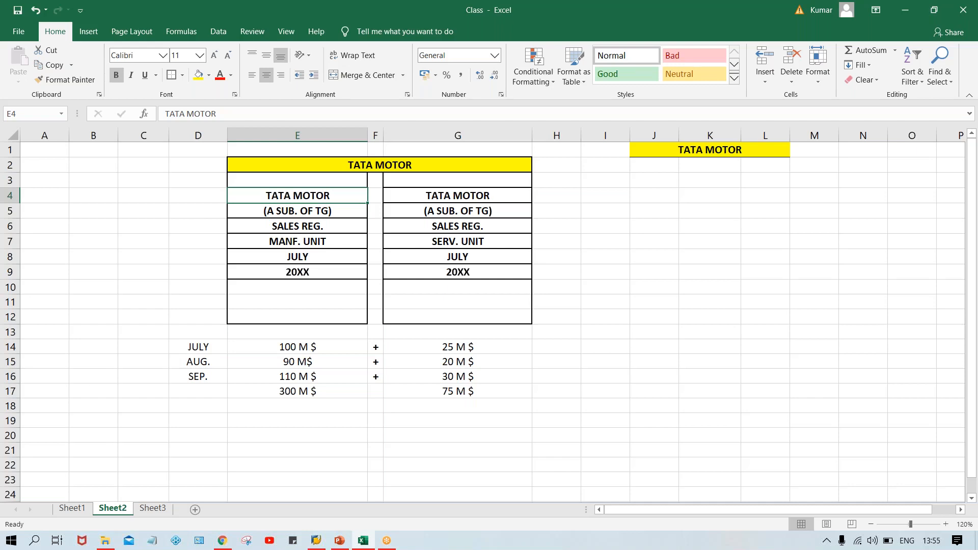
{"action": "left_click", "coordinate": [451, 162]}
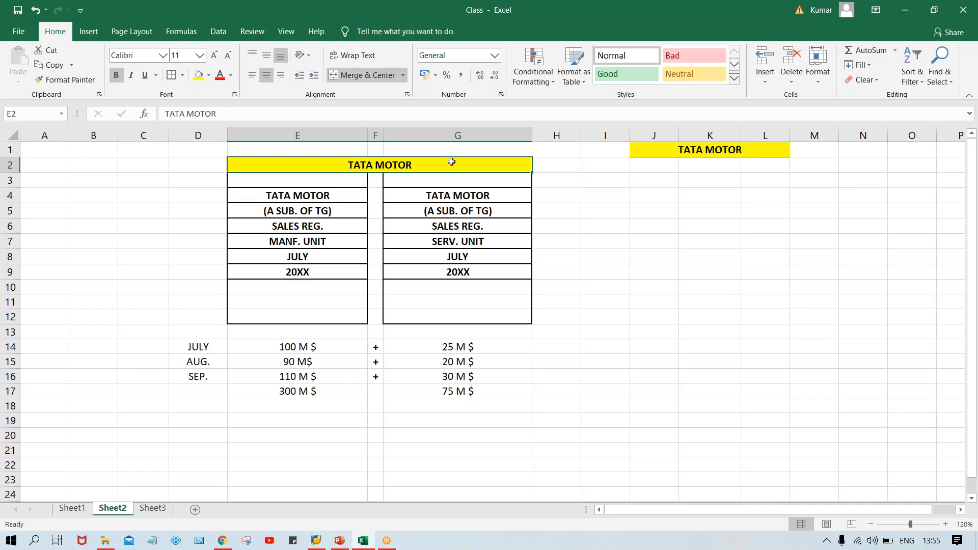
{"action": "left_click", "coordinate": [559, 164]}
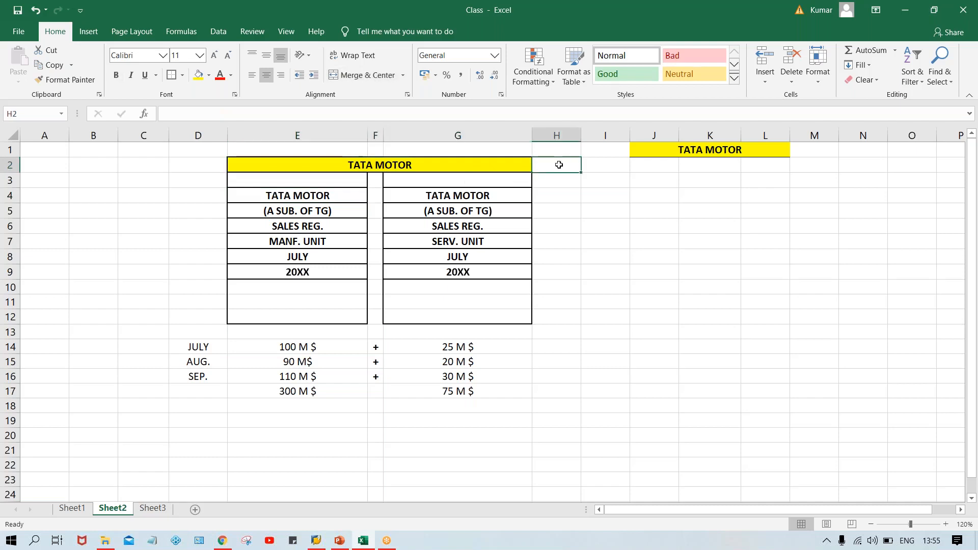
{"action": "type", "text": "SET"}
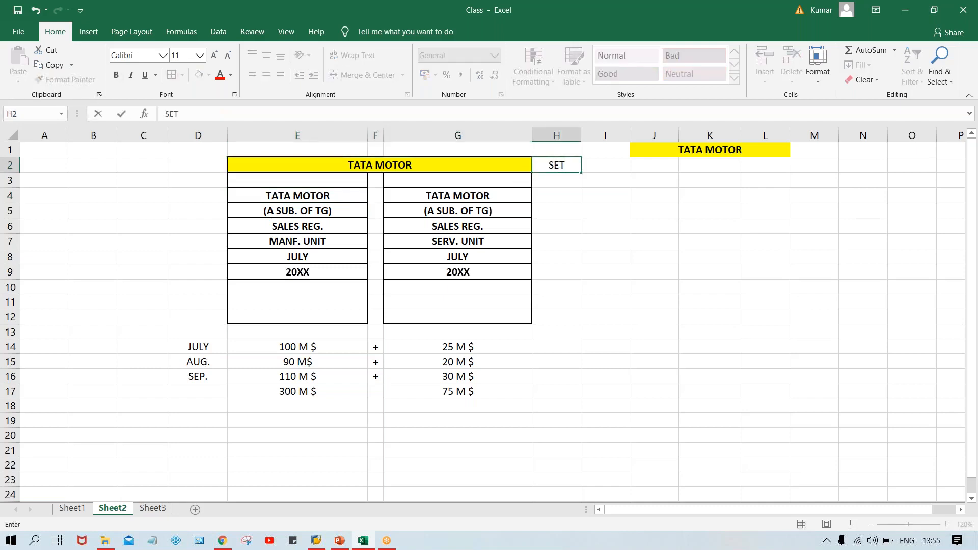
{"action": "type", "text": " UM"}
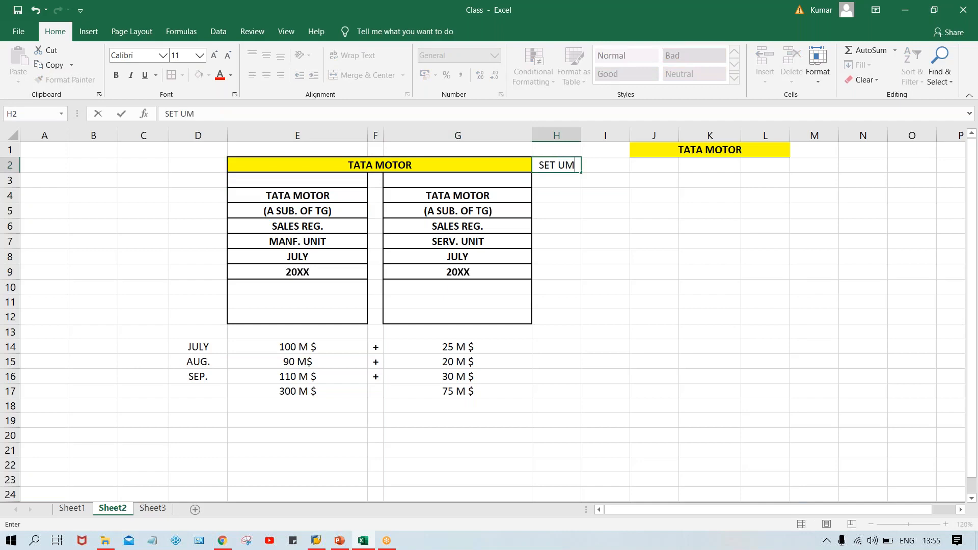
{"action": "key", "text": "BackSpace"}
{"action": "type", "text": "P"}
{"action": "left_click", "coordinate": [563, 183]}
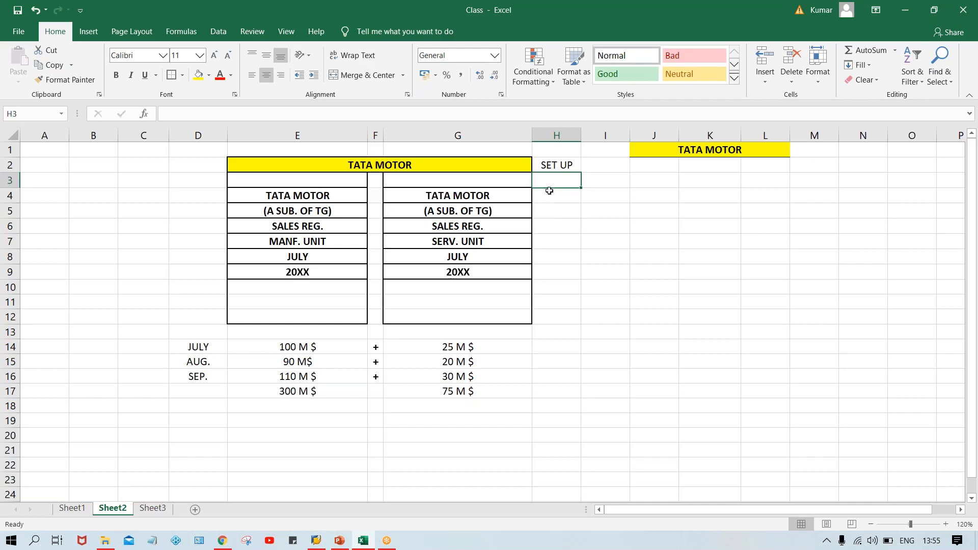
{"action": "key", "text": "Up"}
{"action": "key", "text": "Delete"}
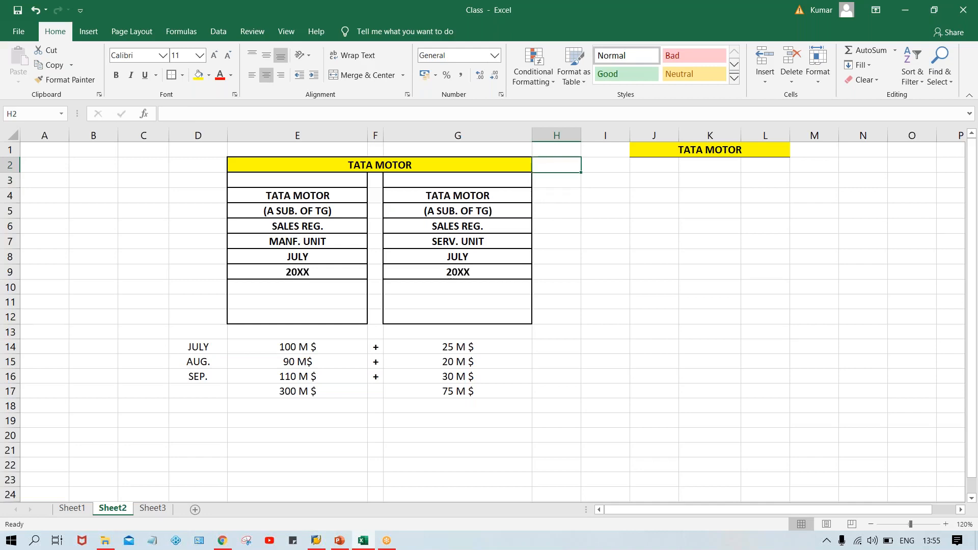
Step: Enter "SET UP" in H4 beside the company name row and fill it down to the subsidiary row in H5
{"action": "left_click", "coordinate": [554, 199]}
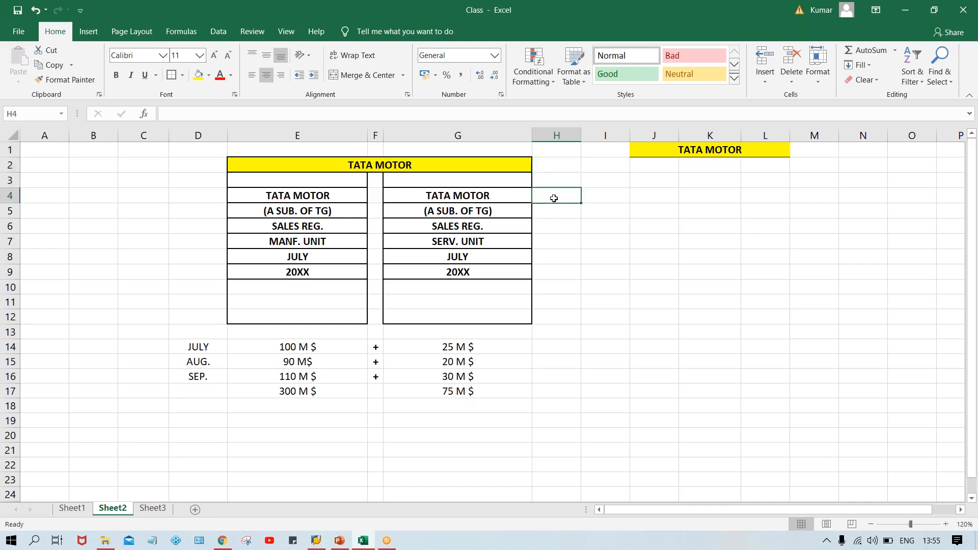
{"action": "type", "text": "SET UP"}
{"action": "key", "text": "Return"}
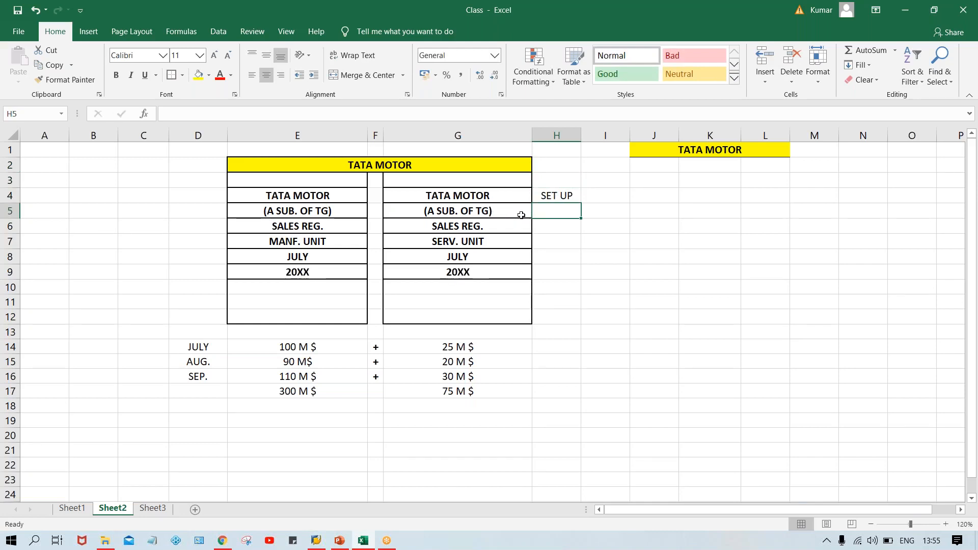
{"action": "key", "text": "ctrl+d"}
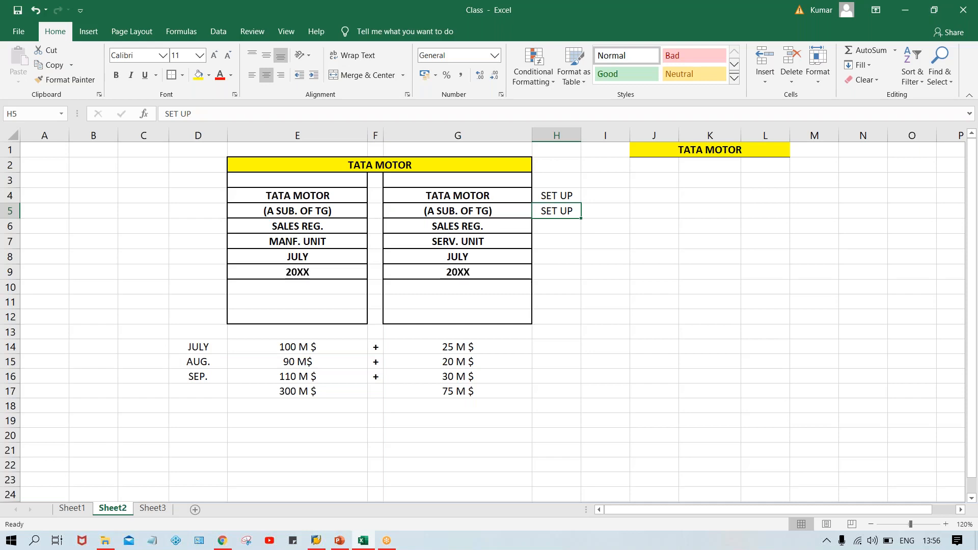
{"action": "left_click", "coordinate": [547, 194]}
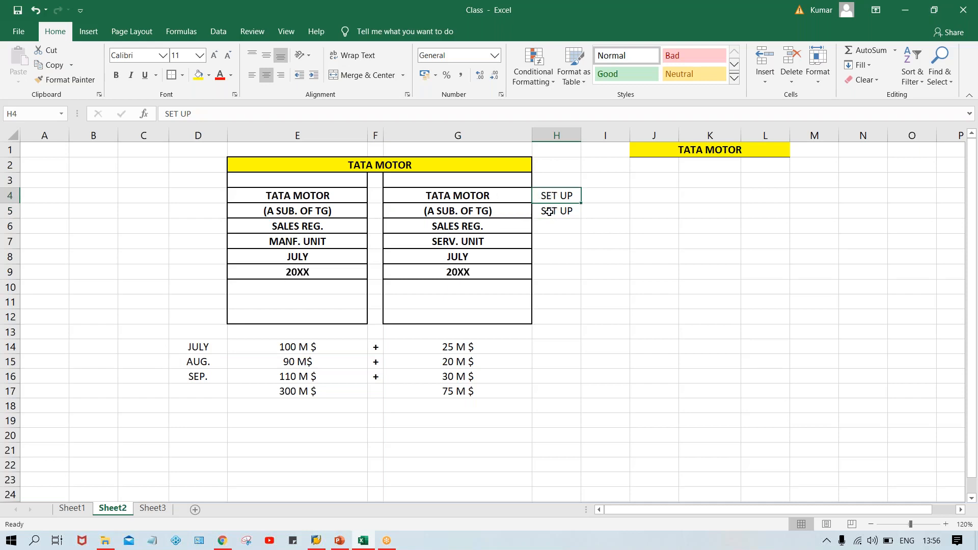
{"action": "left_click", "coordinate": [556, 213]}
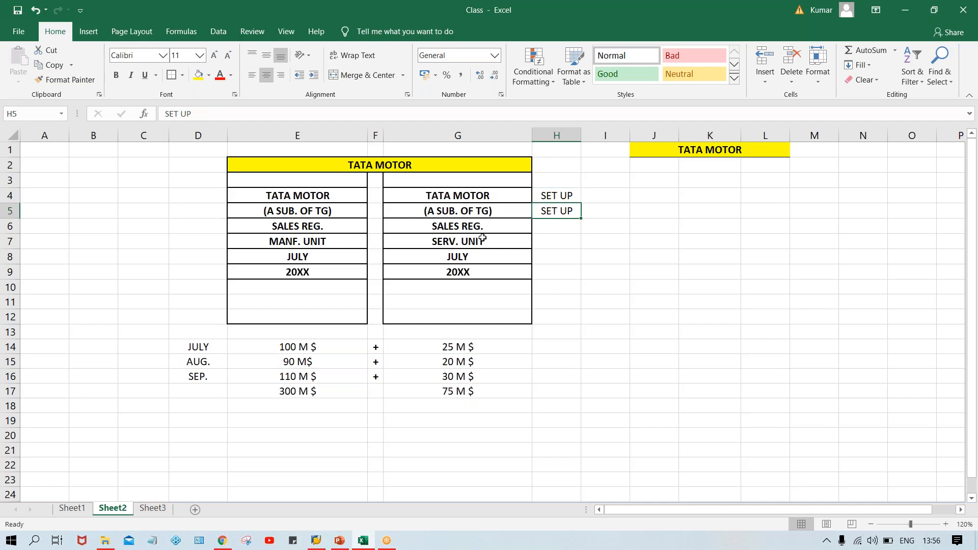
Step: Enter "SET UP" in H7 beside the manufacturing and service unit row
{"action": "left_click", "coordinate": [317, 243]}
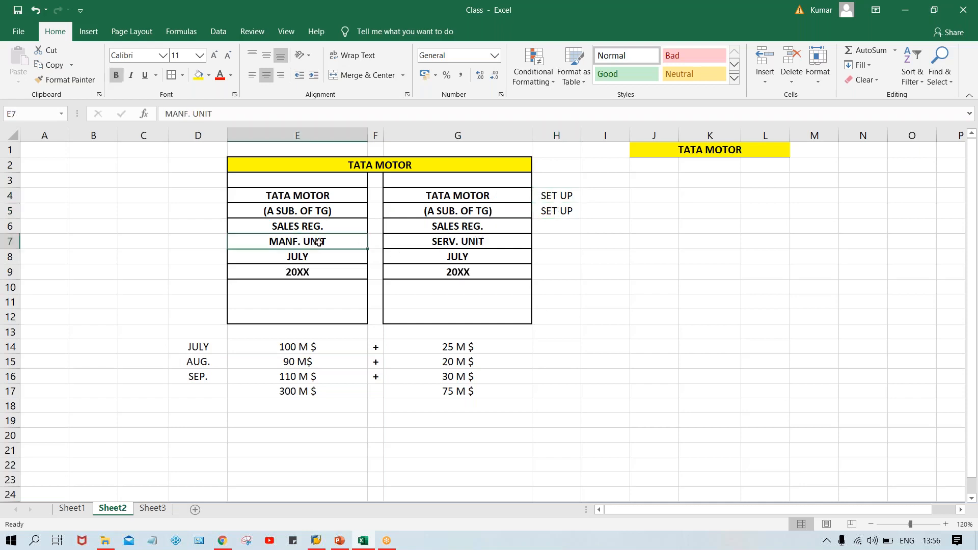
{"action": "left_click", "coordinate": [465, 238]}
{"action": "left_click", "coordinate": [547, 242]}
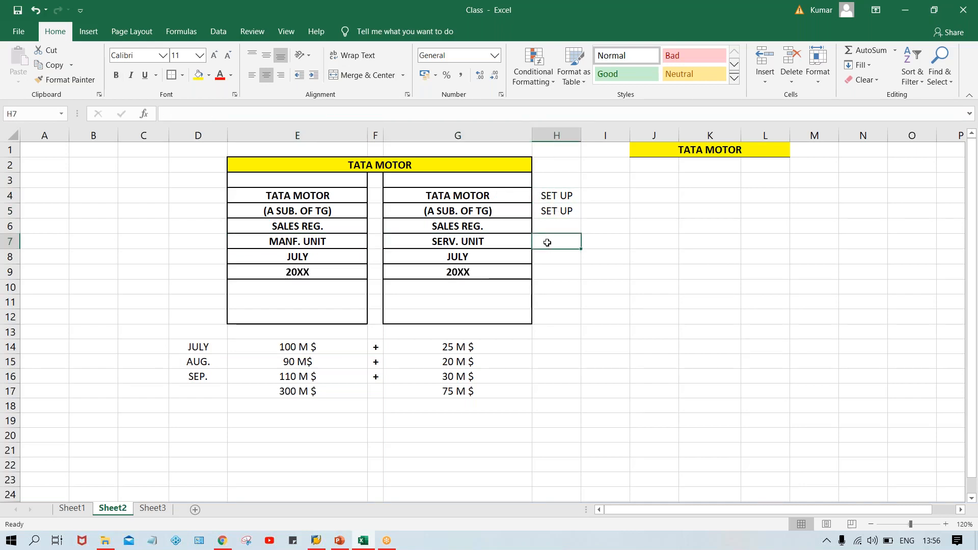
{"action": "type", "text": "S"}
{"action": "key", "text": "Return"}
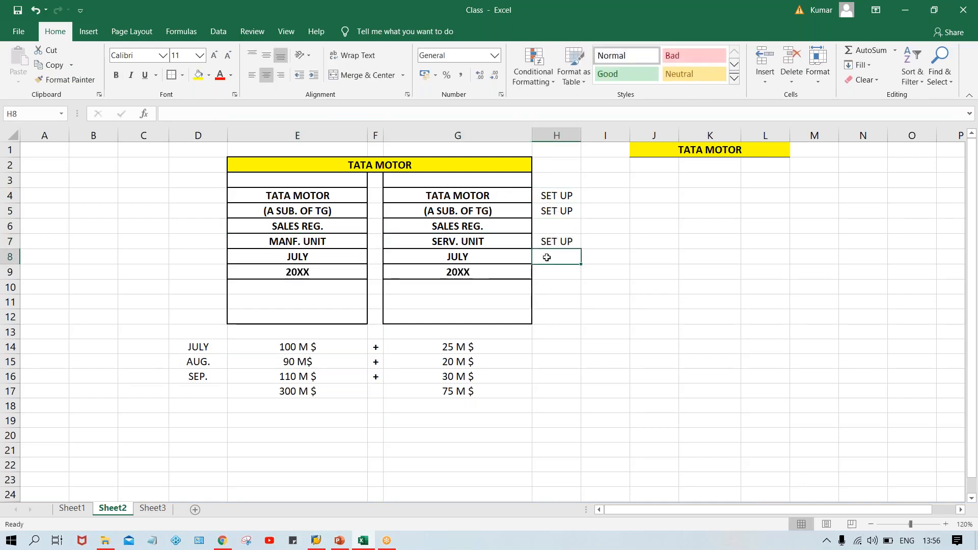
Step: Enter "SET UP" in H8 beside the month row and copy it down to the year row in H9
{"action": "left_click", "coordinate": [322, 260]}
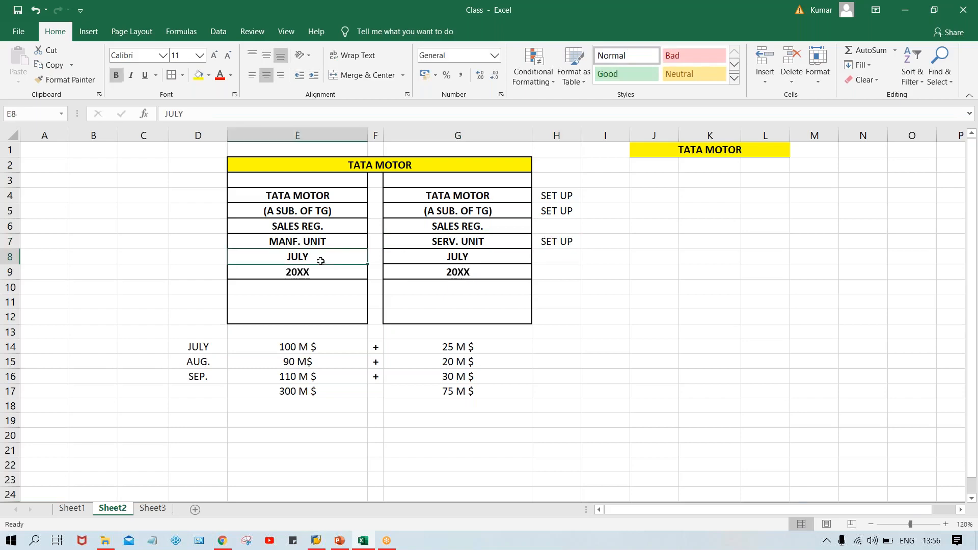
{"action": "left_click", "coordinate": [421, 259]}
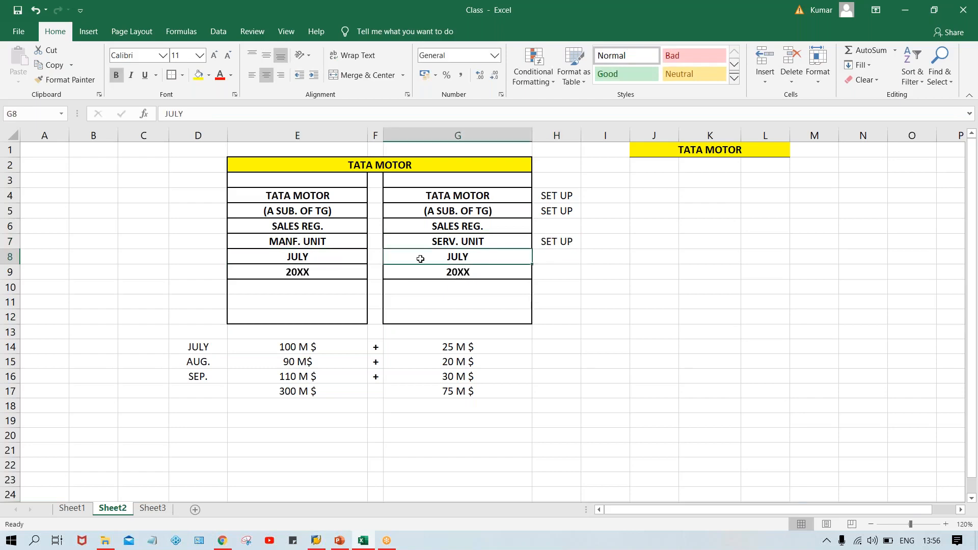
{"action": "left_click", "coordinate": [560, 262]}
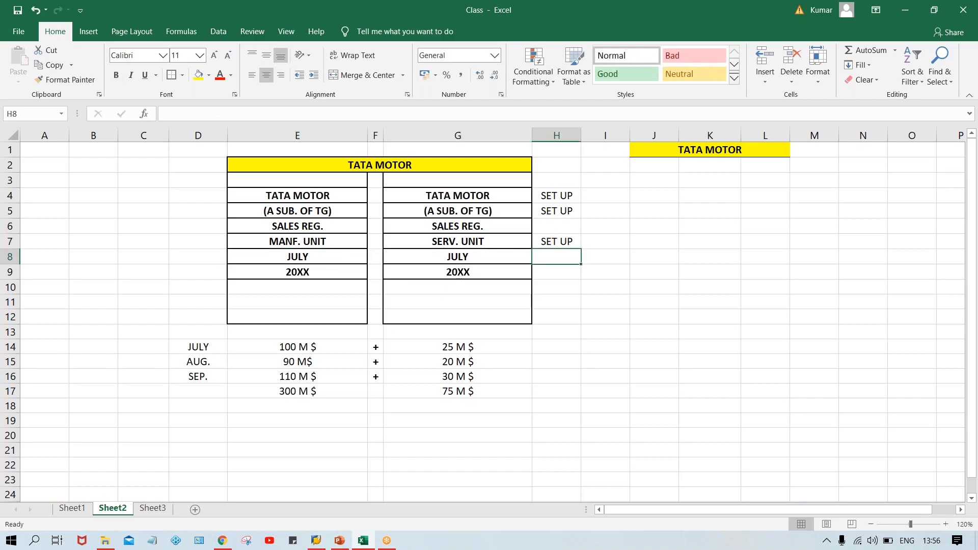
{"action": "type", "text": "SET UP"}
{"action": "left_click", "coordinate": [469, 271]}
{"action": "left_click", "coordinate": [556, 272]}
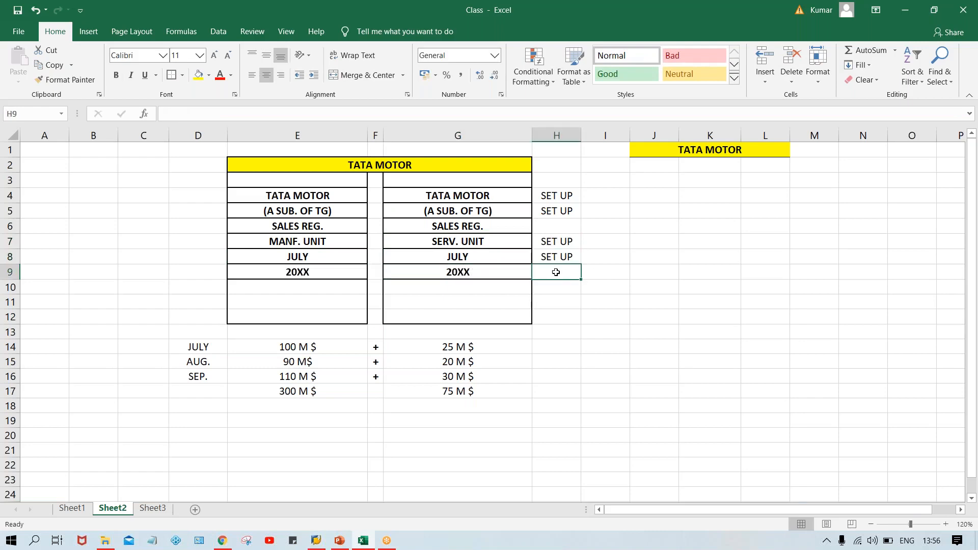
{"action": "key", "text": "ctrl+d"}
Step: Enter the date "01.04.20XX" in I14
{"action": "left_click", "coordinate": [608, 349]}
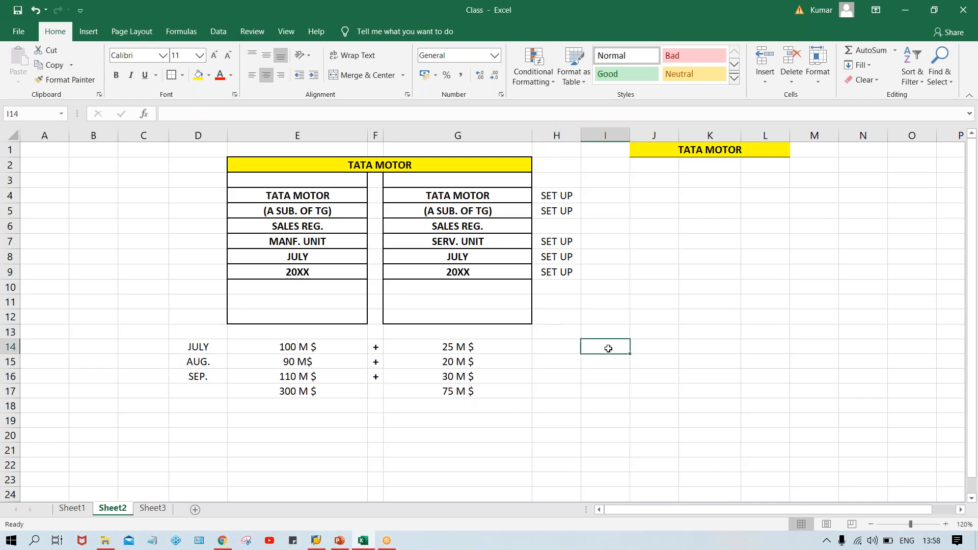
{"action": "type", "text": "01.05."}
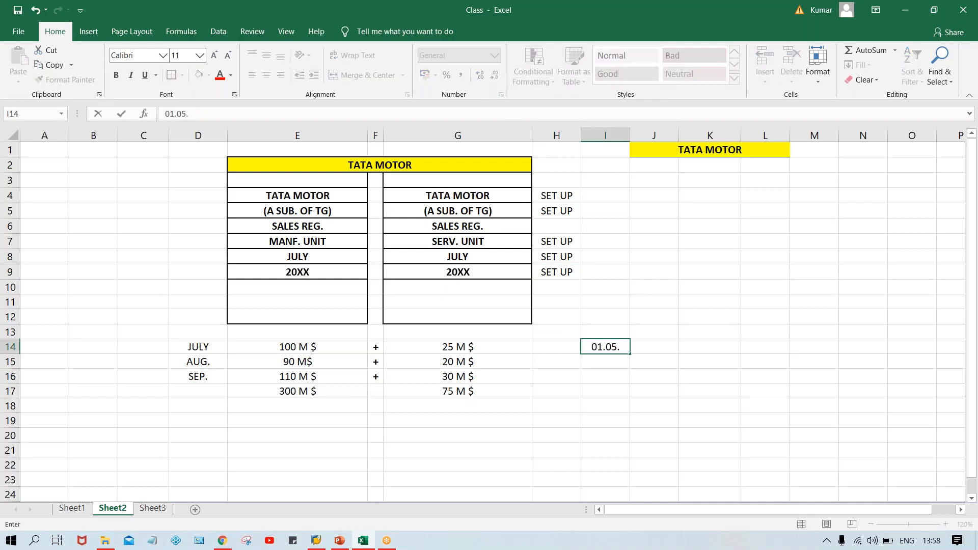
{"action": "key", "text": "BackSpace"}
{"action": "key", "text": "BackSpace"}
{"action": "type", "text": "4.20XX"}
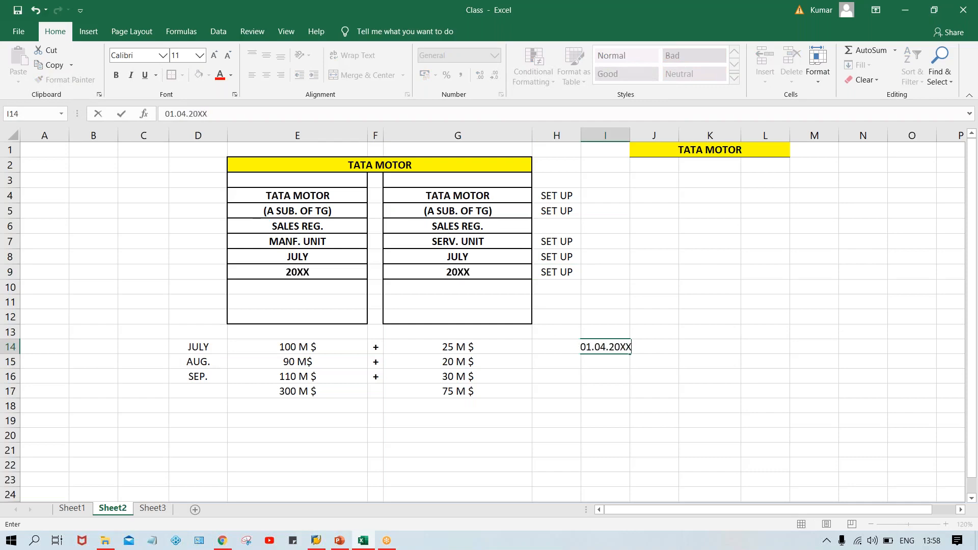
{"action": "key", "text": "Return"}
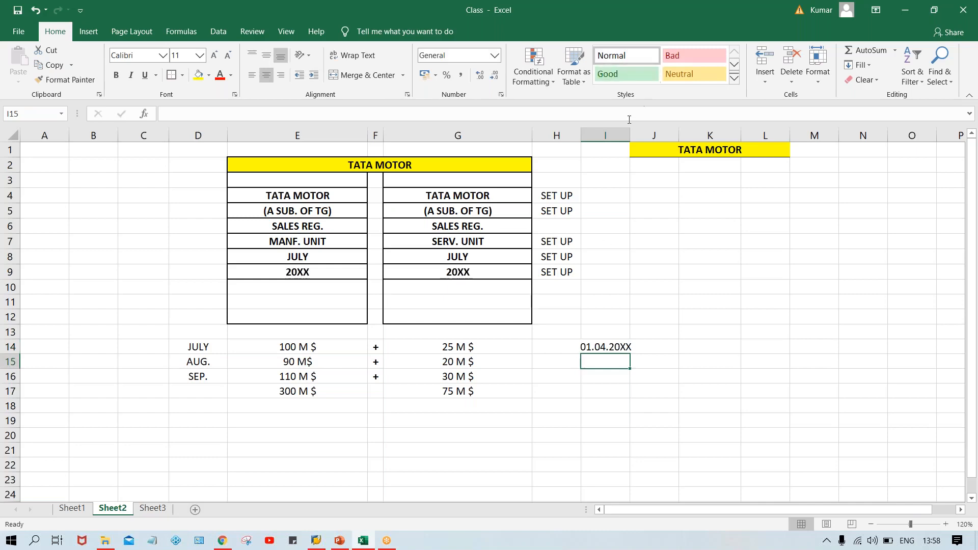
Step: Widen column I slightly so that the date in I14 fits inside its cell
{"action": "left_click_drag", "start_coordinate": [629, 133], "coordinate": [629, 133]}
{"action": "left_click", "coordinate": [743, 21]}
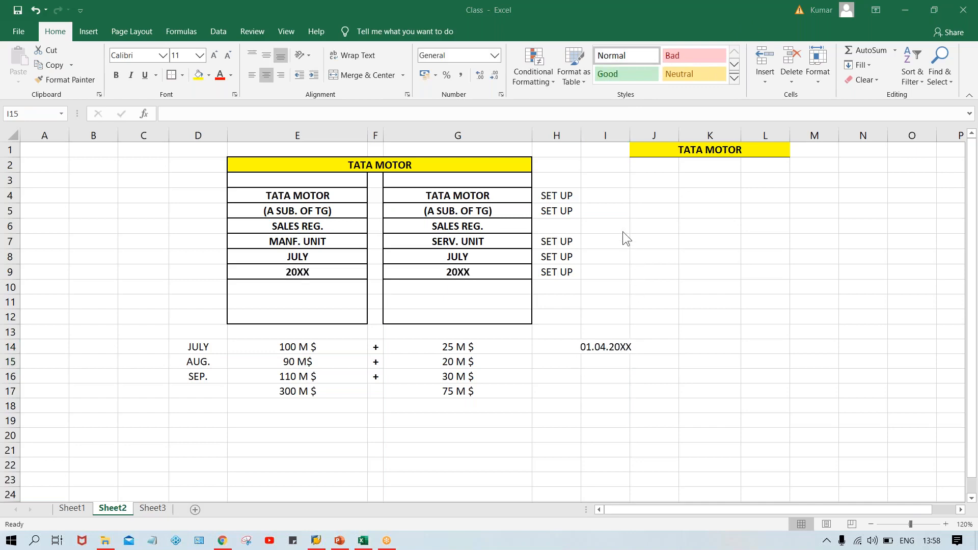
{"action": "left_click_drag", "start_coordinate": [636, 132], "coordinate": [642, 132]}
{"action": "left_click", "coordinate": [623, 348]}
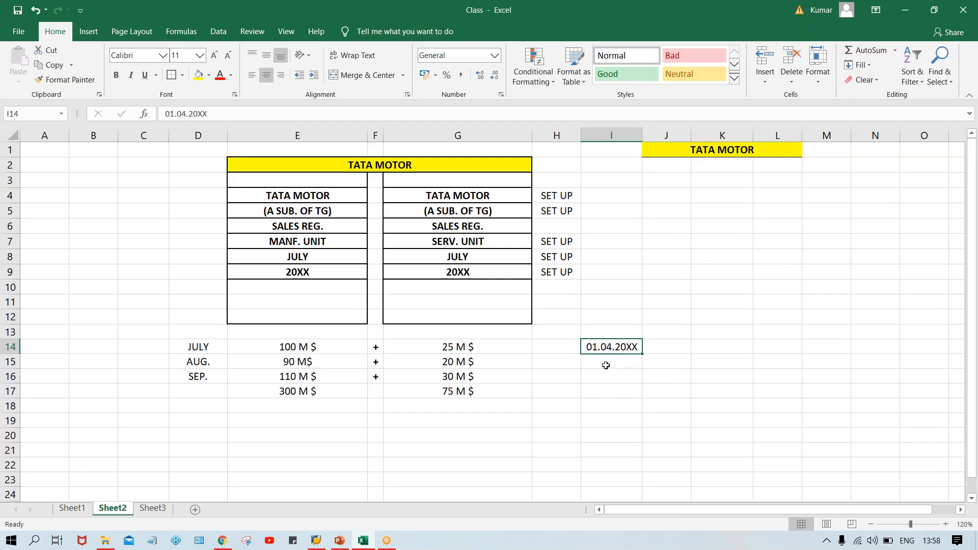
{"action": "left_click", "coordinate": [606, 366]}
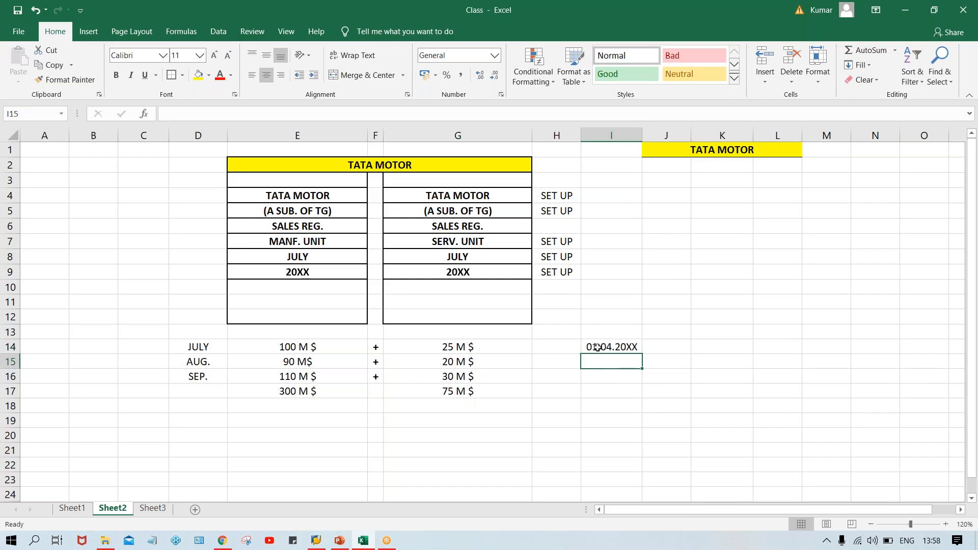
{"action": "left_click", "coordinate": [623, 347]}
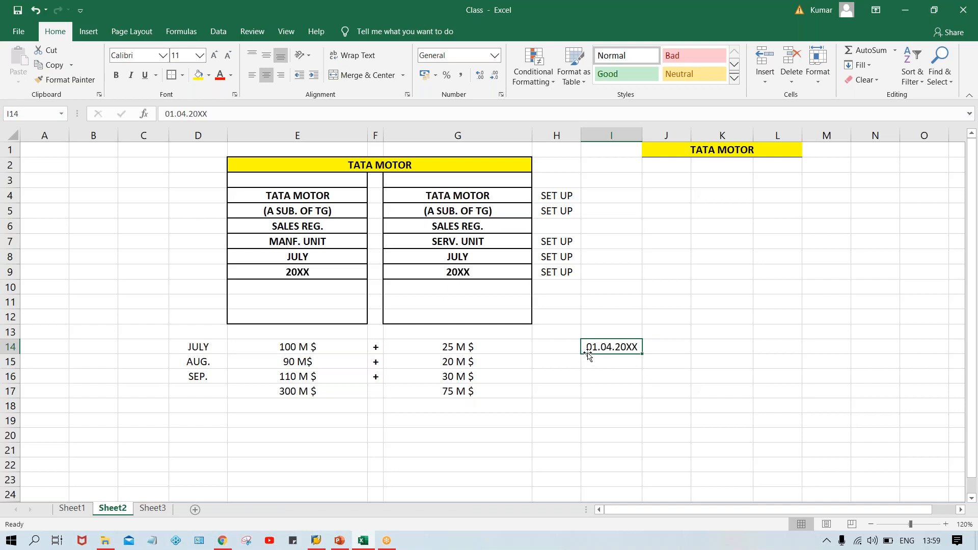
Step: Label the date row "CL YR" in H14 and the row below it "NON CY" in H15
{"action": "left_click", "coordinate": [555, 343]}
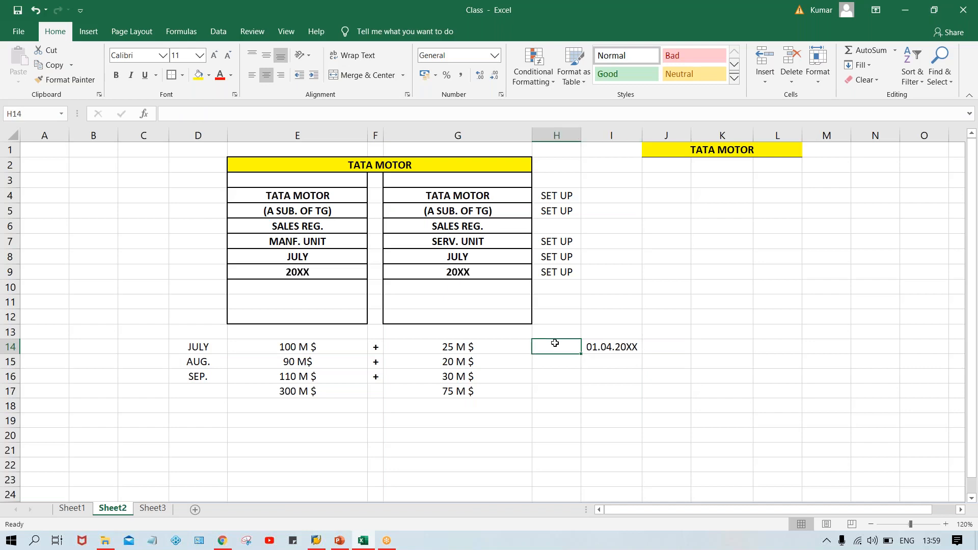
{"action": "type", "text": "CL YR"}
{"action": "key", "text": "Return"}
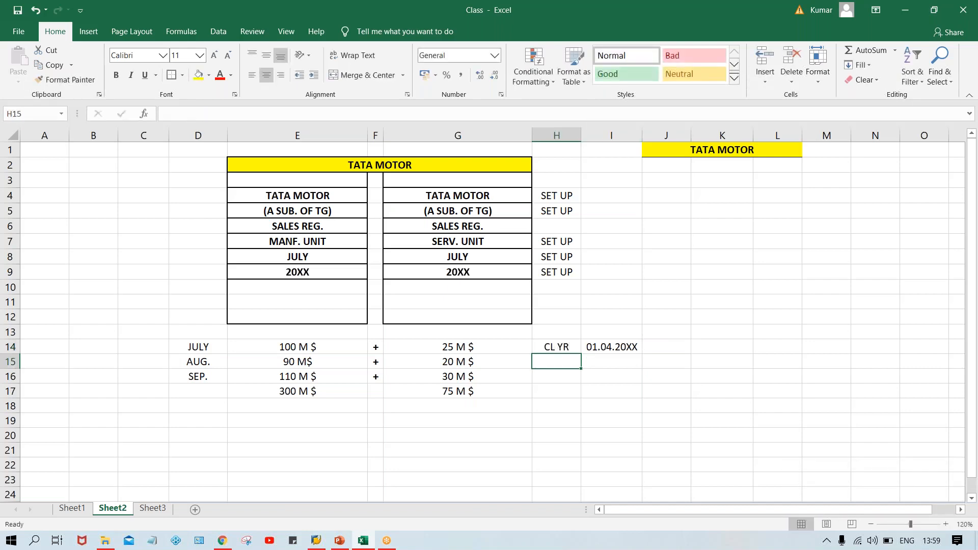
{"action": "type", "text": "N"}
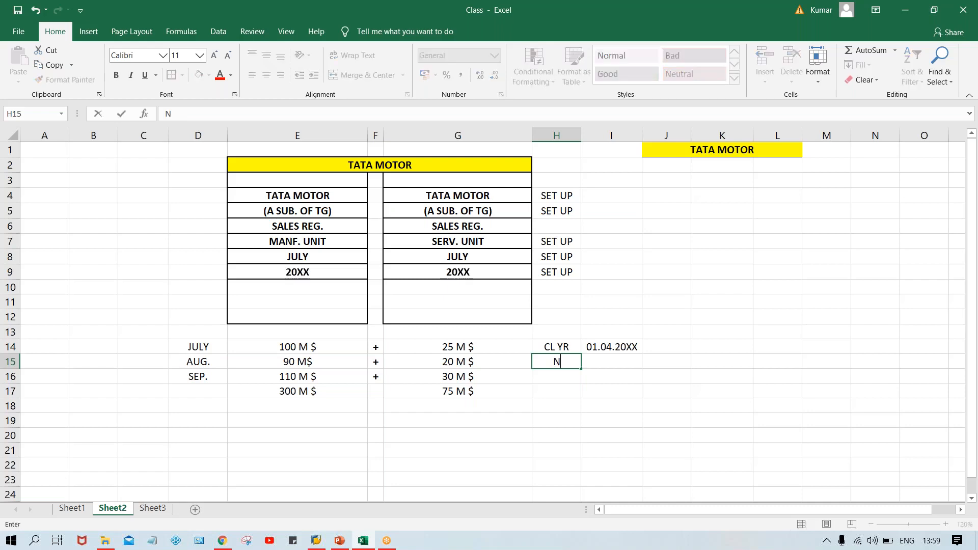
{"action": "type", "text": "ON CY"}
{"action": "left_click", "coordinate": [954, 410]}
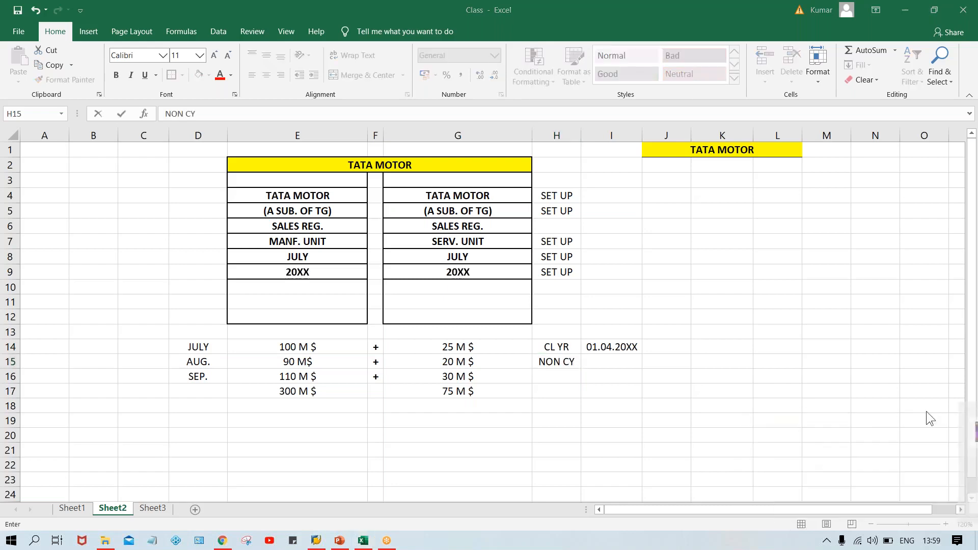
{"action": "left_click", "coordinate": [608, 359]}
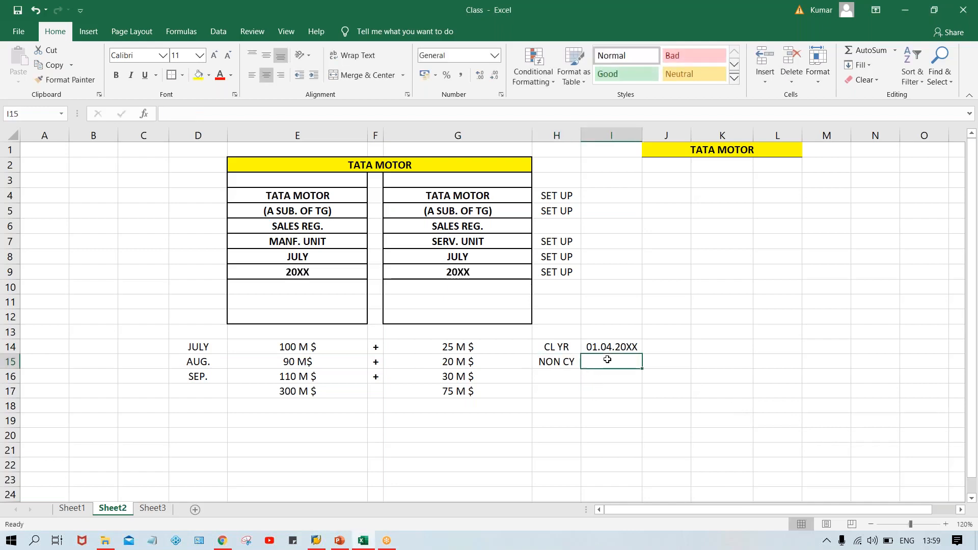
Step: Enter 4 in J14 for the CL YR row and 1 in J15 for the NON CY row
{"action": "left_click", "coordinate": [660, 349]}
{"action": "type", "text": "4"}
{"action": "key", "text": "Return"}
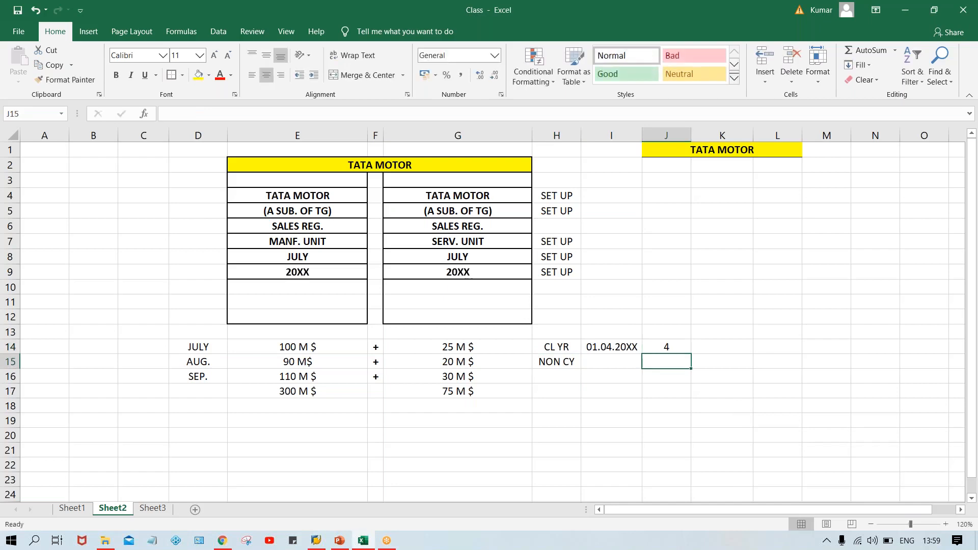
{"action": "type", "text": "1"}
{"action": "key", "text": "Return"}
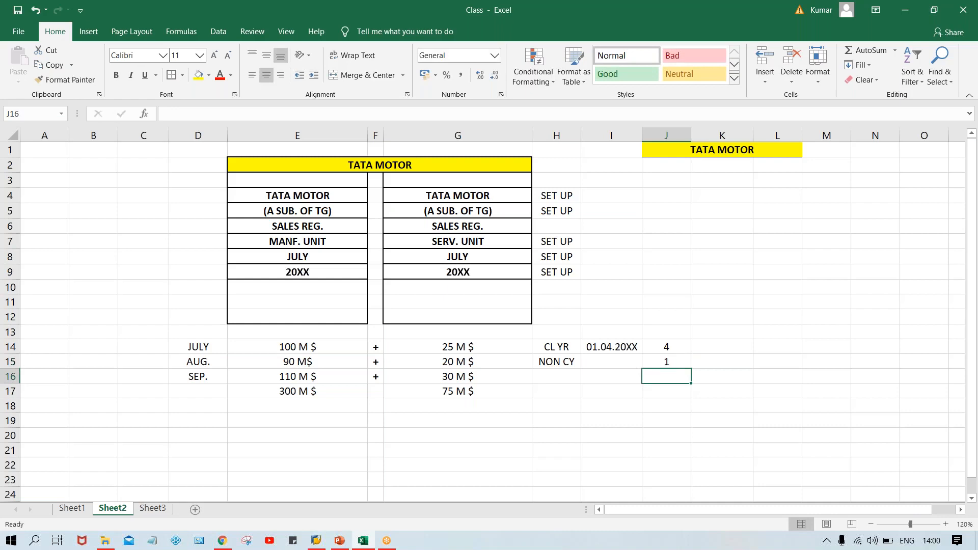
Step: Review the CL YR and NON CY entries in H14:J15 against the manufacturing box's company name and subsidiary rows
{"action": "left_click_drag", "start_coordinate": [550, 347], "coordinate": [669, 361]}
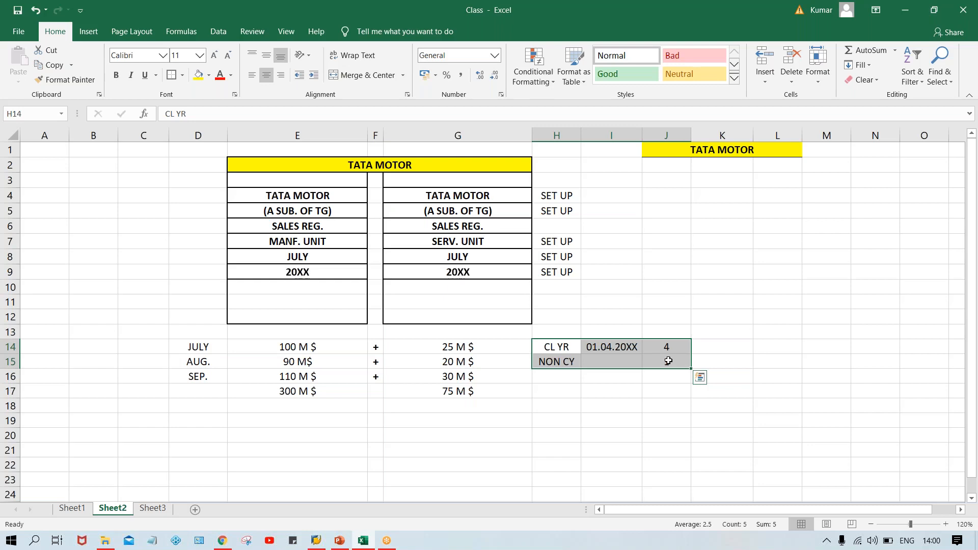
{"action": "left_click", "coordinate": [318, 195]}
{"action": "left_click", "coordinate": [330, 213]}
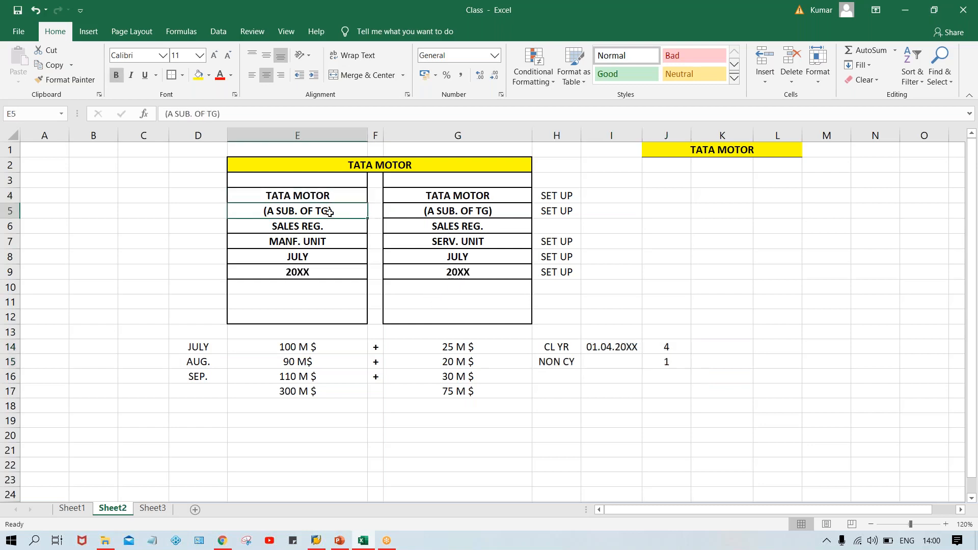
Step: Review the unit, month and year rows of the manufacturing box and the subsidiary row of the service box
{"action": "left_click", "coordinate": [354, 242]}
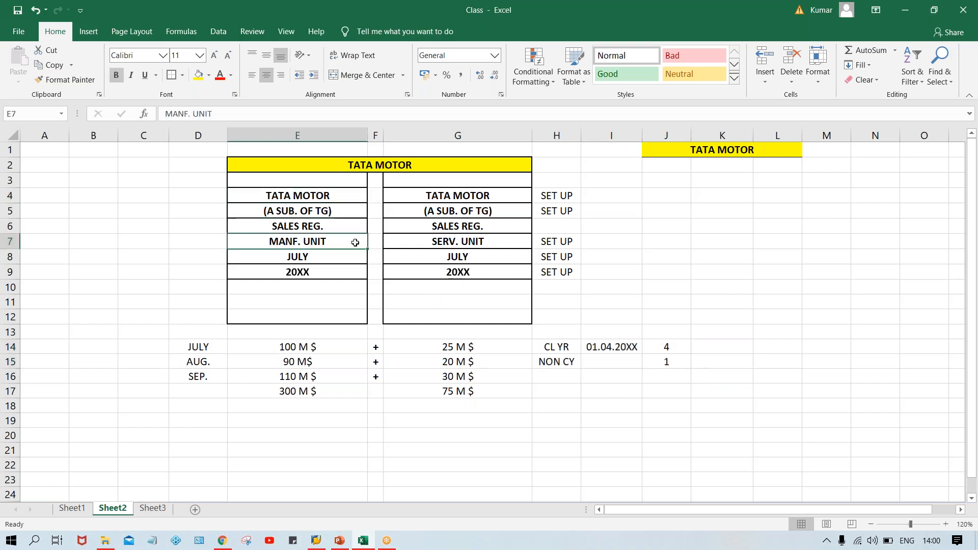
{"action": "left_click", "coordinate": [427, 244]}
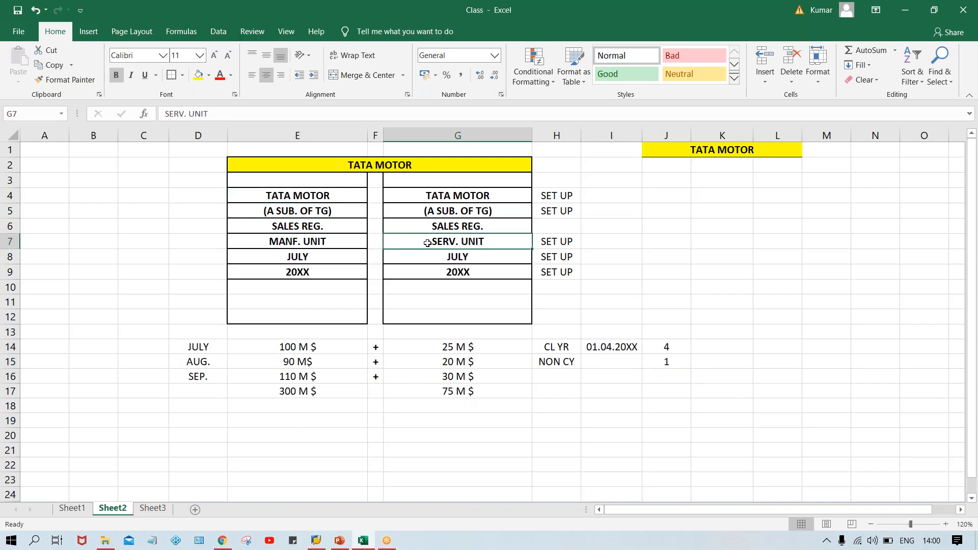
{"action": "left_click", "coordinate": [297, 254]}
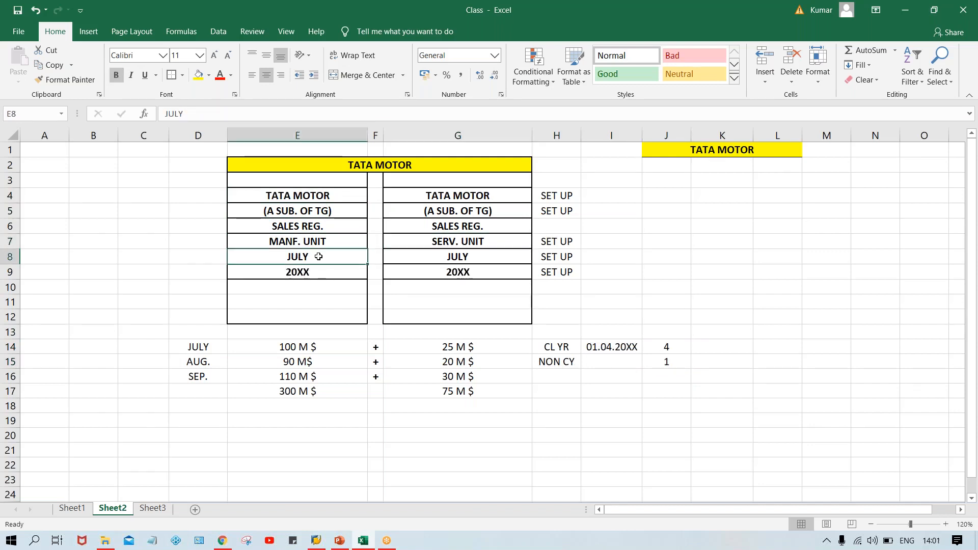
{"action": "left_click", "coordinate": [317, 272]}
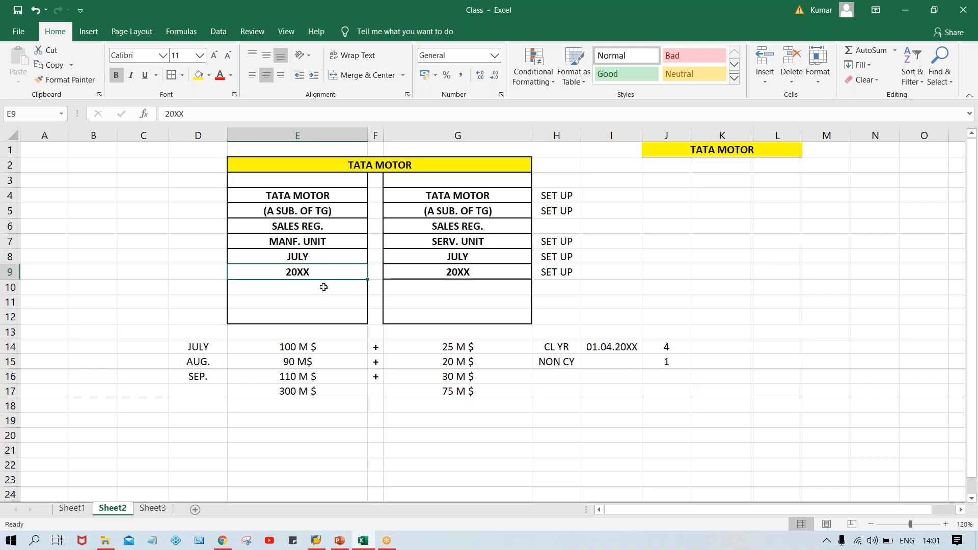
{"action": "left_click", "coordinate": [458, 211]}
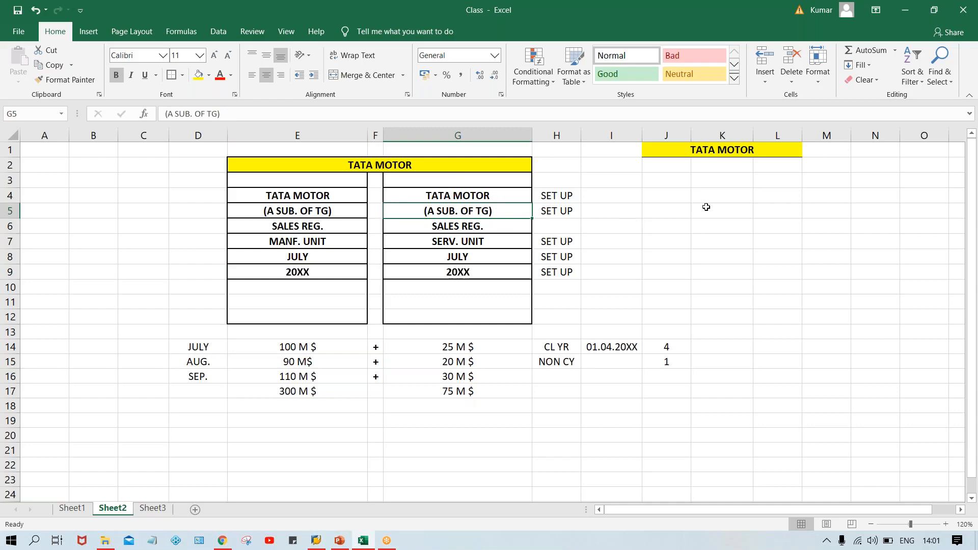
Step: Enter the headings "TATA GRP." in K4 and "COMP." in L4
{"action": "left_click", "coordinate": [714, 190]}
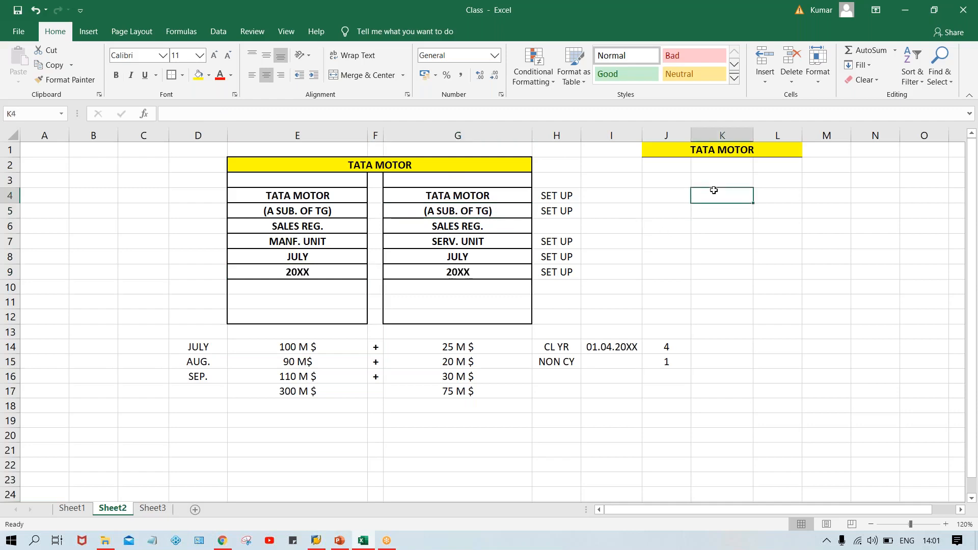
{"action": "type", "text": "TATA GR"}
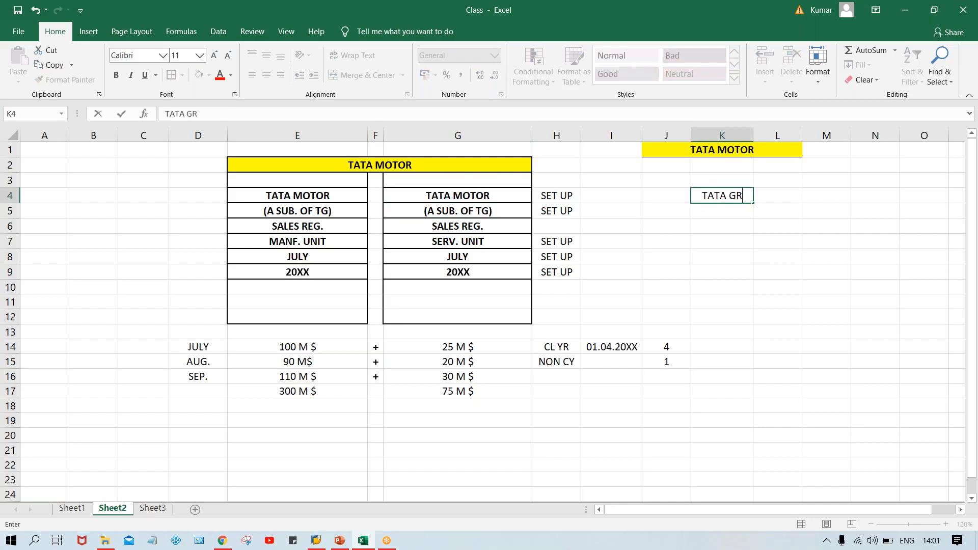
{"action": "type", "text": "P."}
{"action": "left_click", "coordinate": [780, 197]}
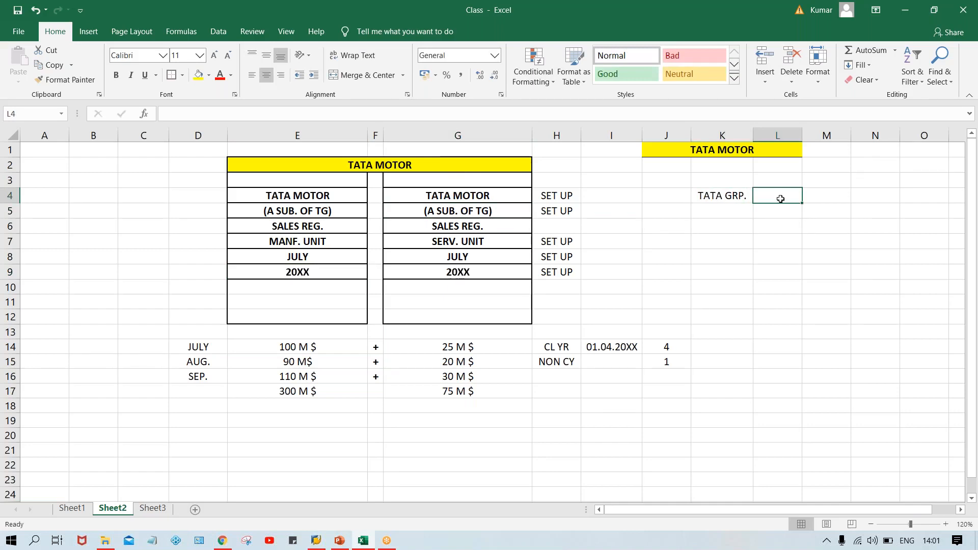
{"action": "type", "text": "C"}
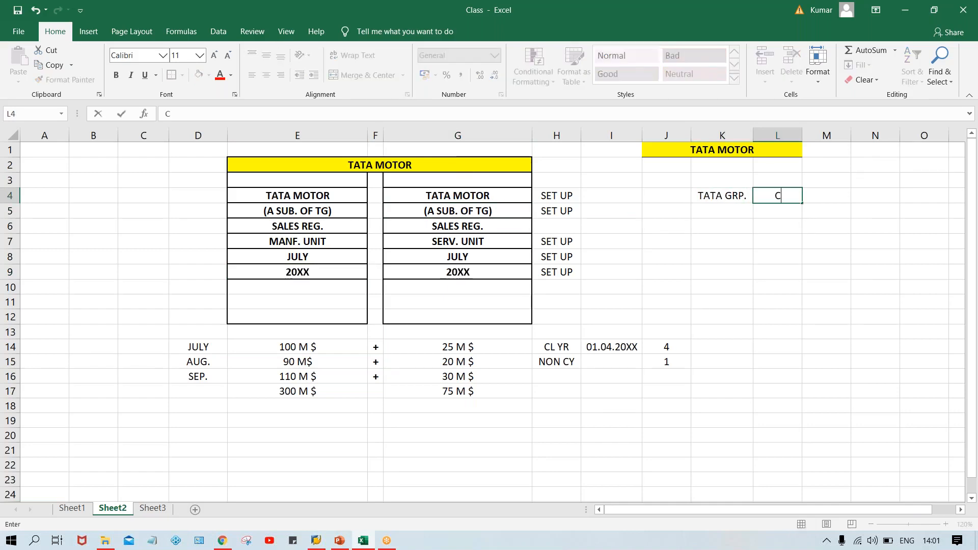
{"action": "type", "text": "OMP."}
{"action": "key", "text": "Return"}
{"action": "left_click", "coordinate": [730, 195]}
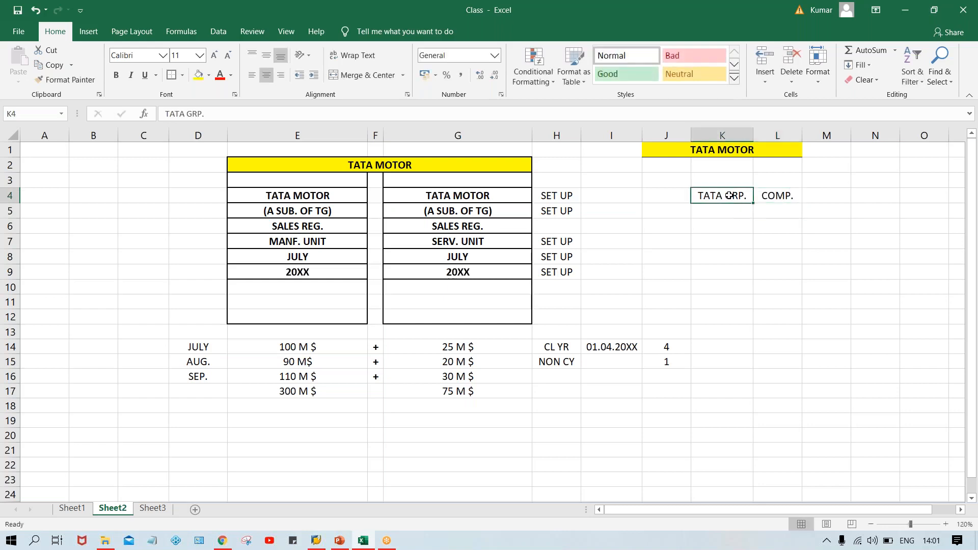
{"action": "left_click", "coordinate": [773, 194]}
Step: List TM, TS and TC in K5:K7 beneath the TATA GRP. heading
{"action": "left_click", "coordinate": [728, 210]}
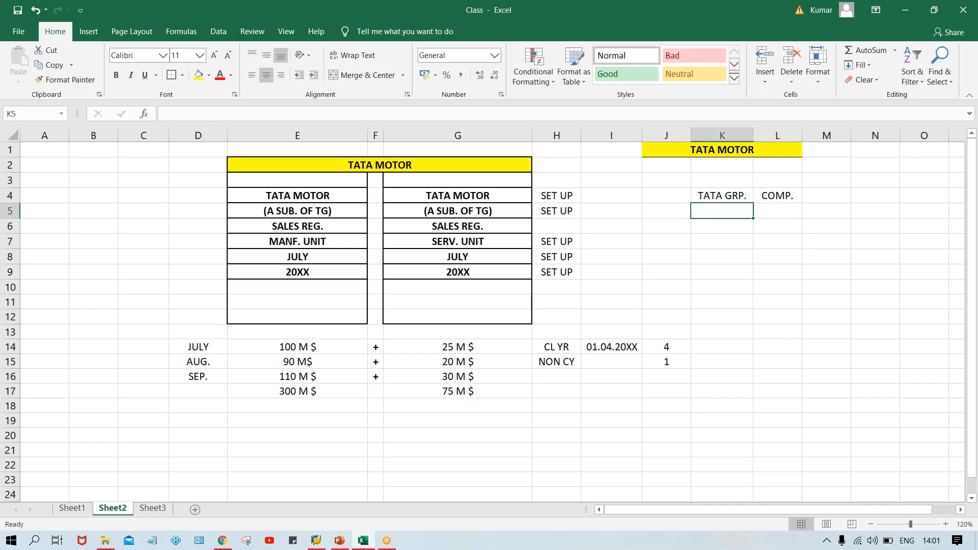
{"action": "type", "text": "TM"}
{"action": "key", "text": "Return"}
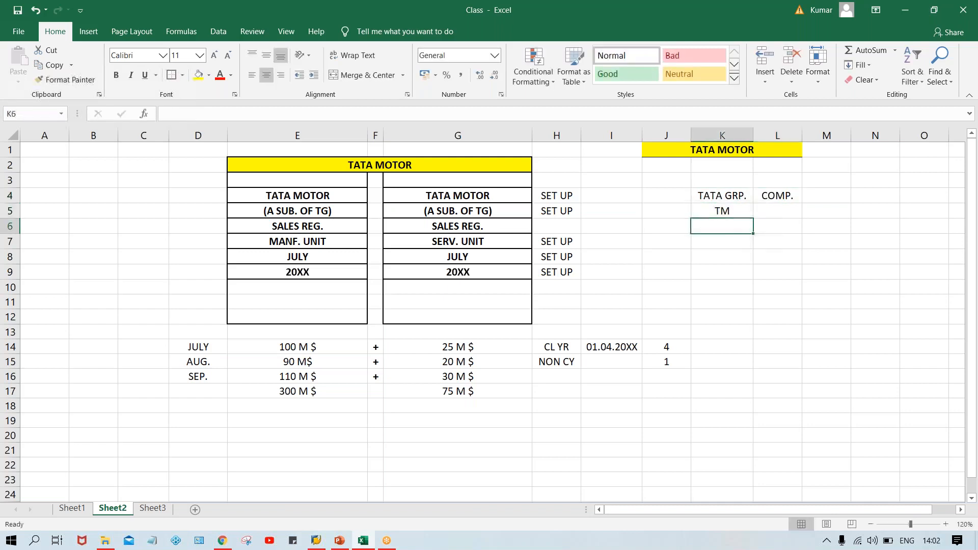
{"action": "type", "text": "TS"}
{"action": "key", "text": "Return"}
{"action": "type", "text": "TC"}
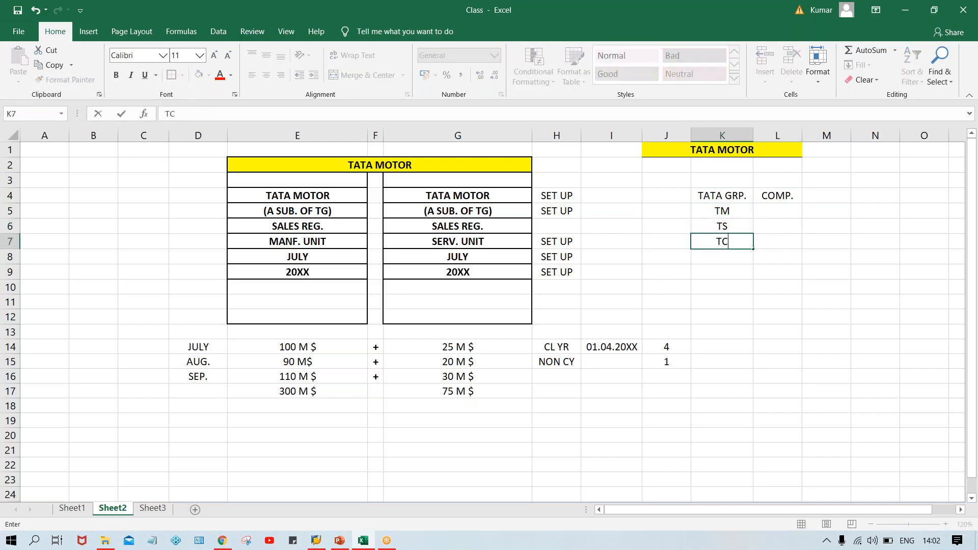
{"action": "key", "text": "Return"}
Step: Merge L5:L7 beneath the COMP. heading, enter "CC" in the merged cell and align it vertically to the middle
{"action": "left_click_drag", "start_coordinate": [768, 210], "coordinate": [772, 243]}
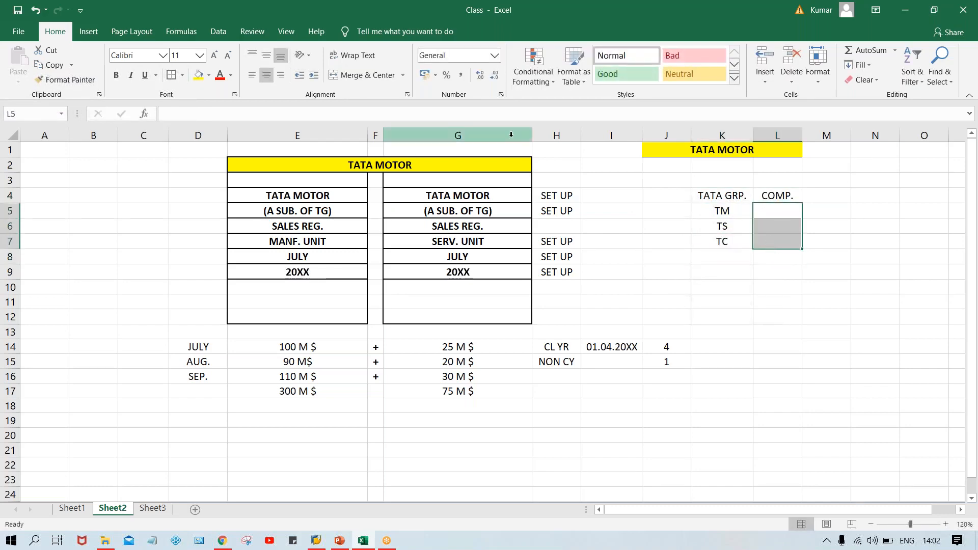
{"action": "left_click", "coordinate": [374, 75]}
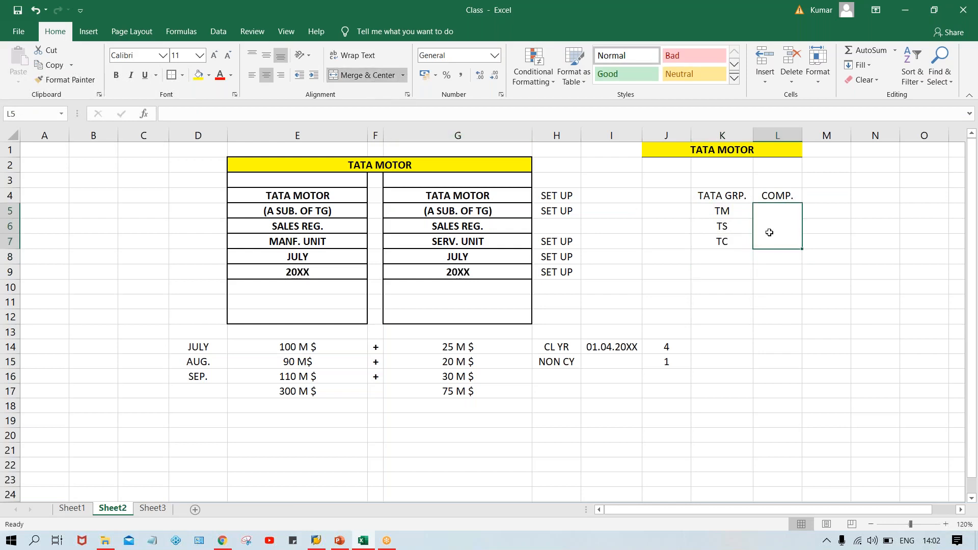
{"action": "type", "text": "C"}
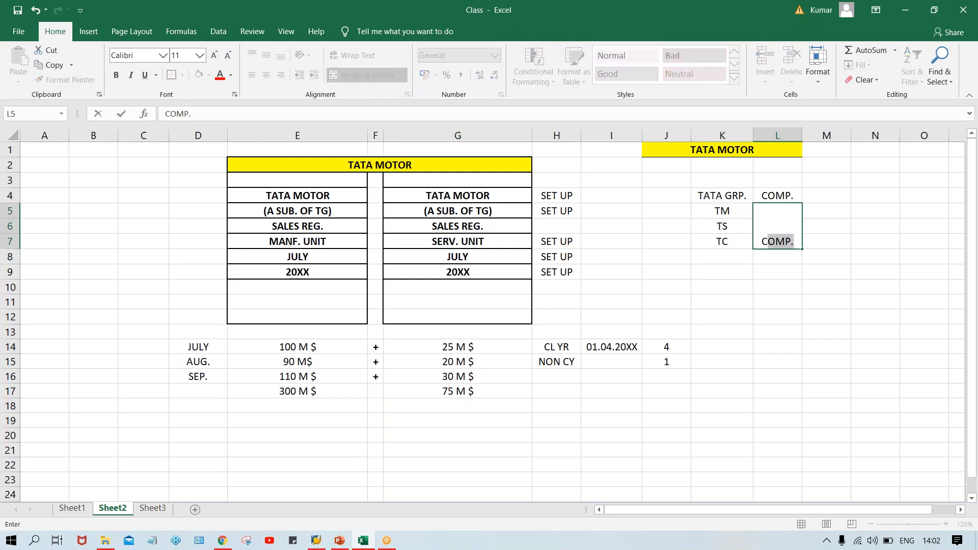
{"action": "type", "text": "C"}
{"action": "key", "text": "Return"}
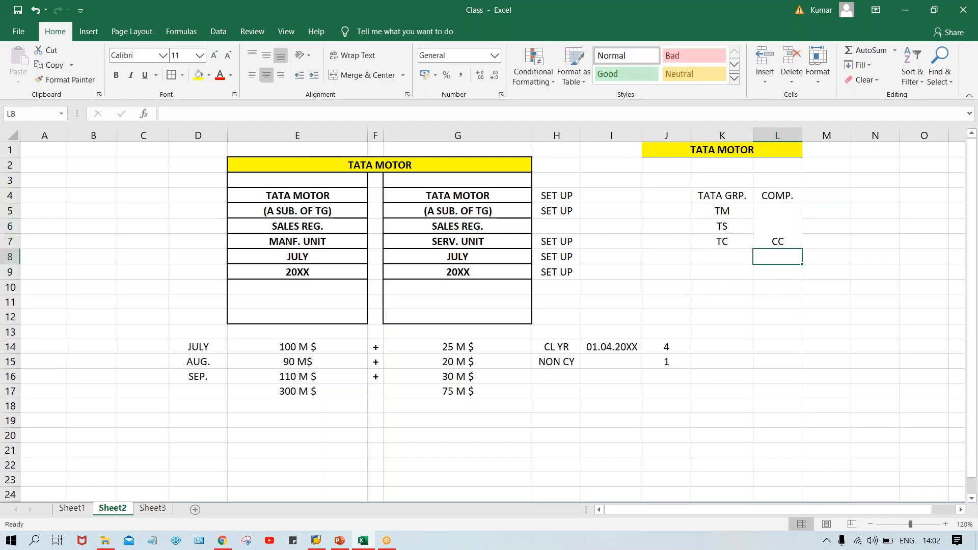
{"action": "left_click", "coordinate": [774, 228]}
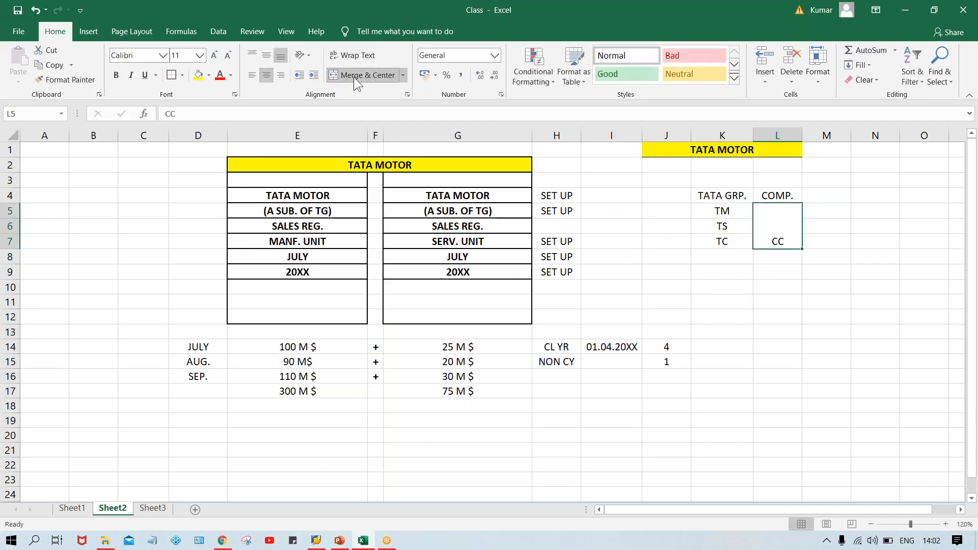
{"action": "left_click", "coordinate": [263, 53]}
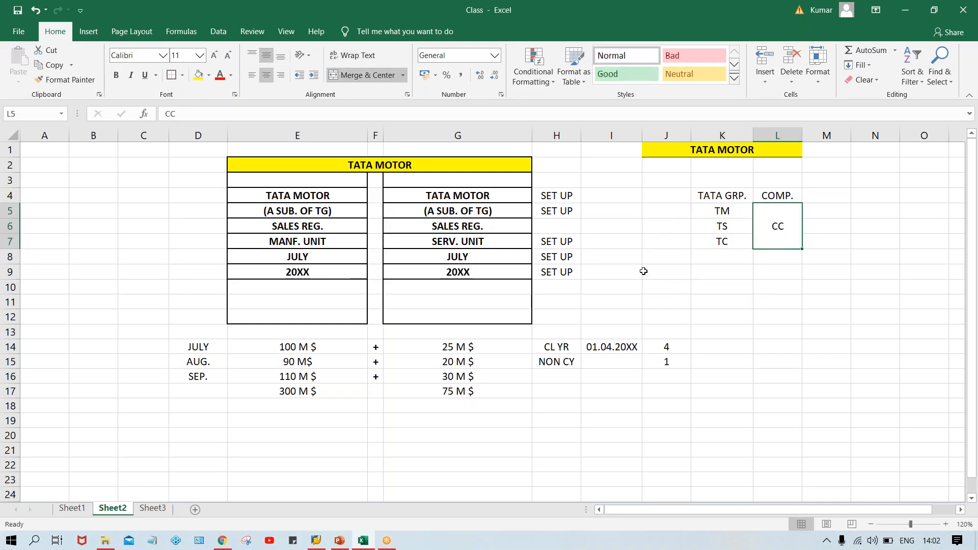
Step: Examine how the TM, TS and TC entries under TATA GRP. relate to the shared CC entry under COMP
{"action": "left_click", "coordinate": [716, 209]}
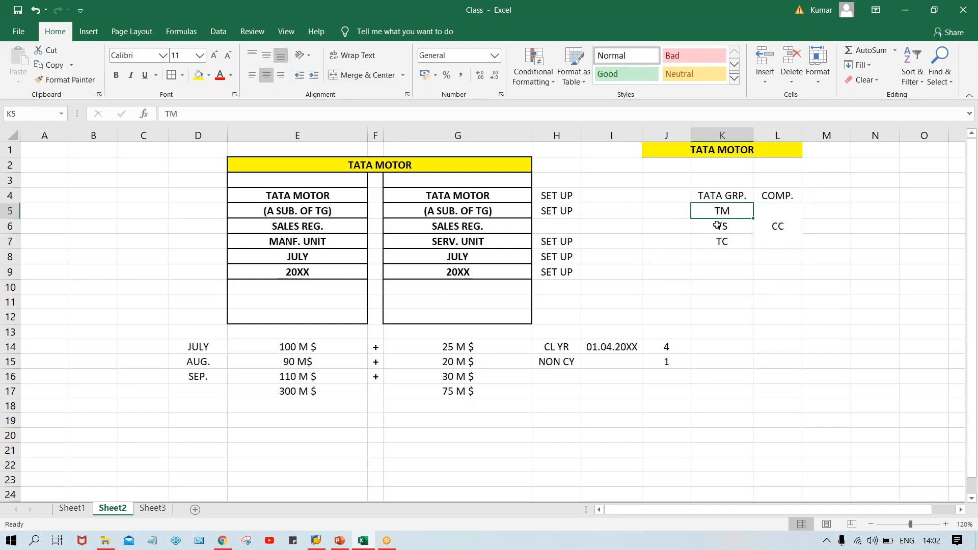
{"action": "left_click", "coordinate": [717, 225]}
{"action": "left_click", "coordinate": [720, 238]}
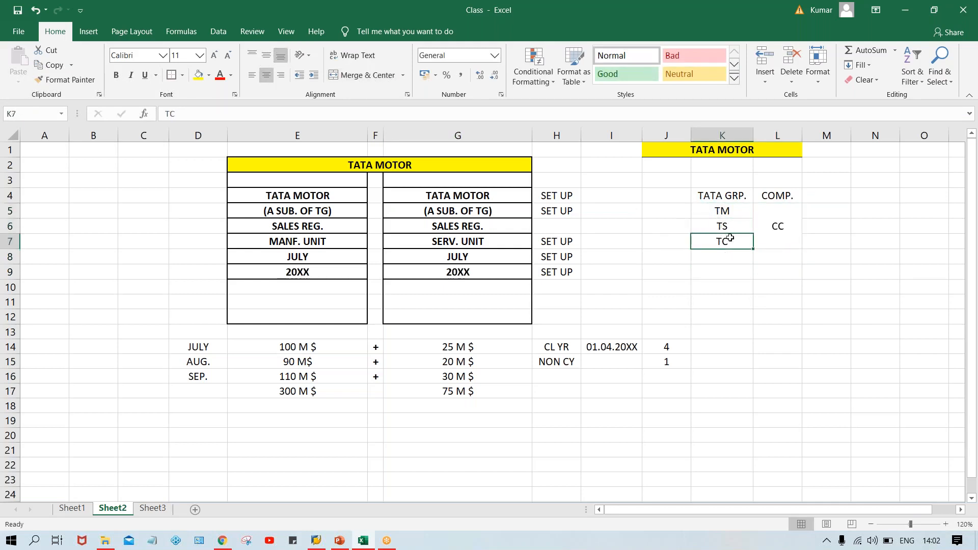
{"action": "left_click", "coordinate": [780, 232]}
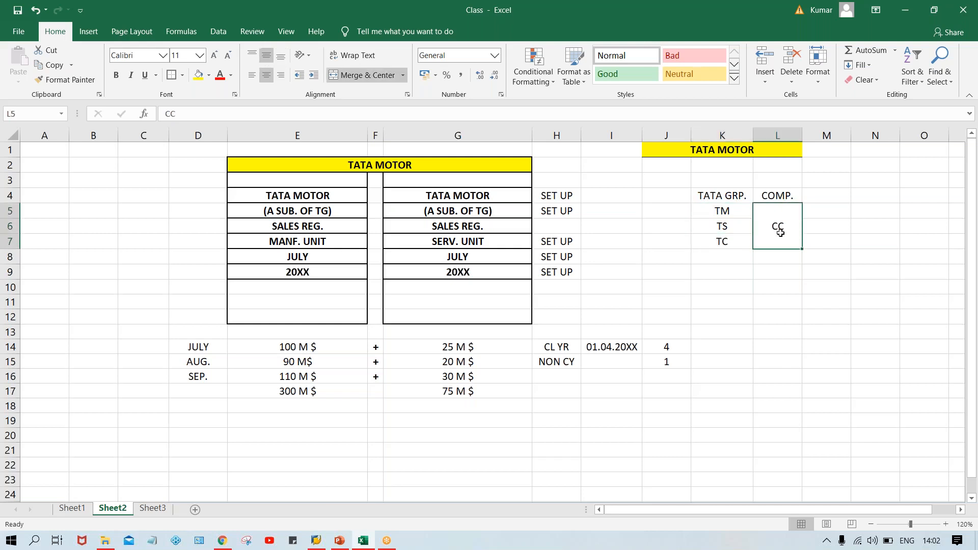
{"action": "left_click", "coordinate": [777, 196]}
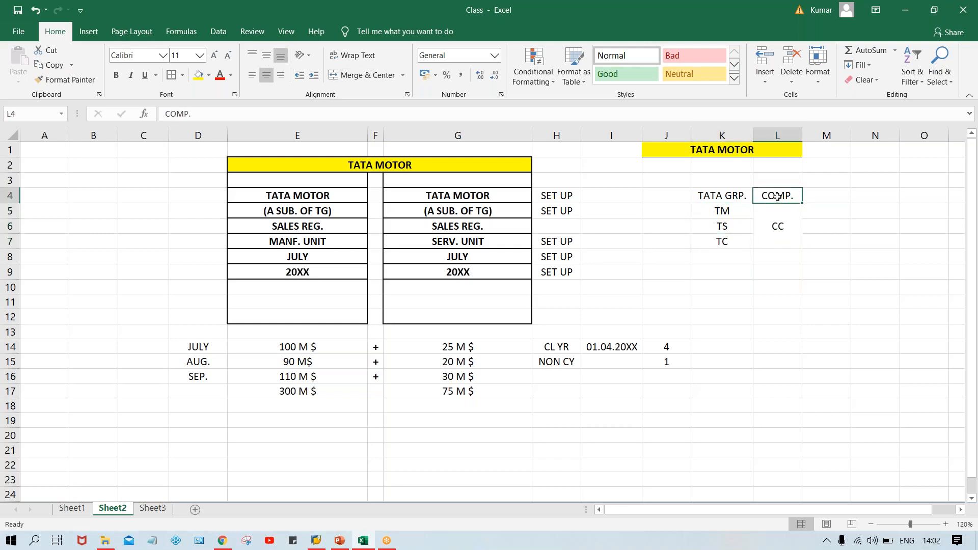
{"action": "left_click", "coordinate": [777, 223]}
{"action": "left_click", "coordinate": [724, 211]}
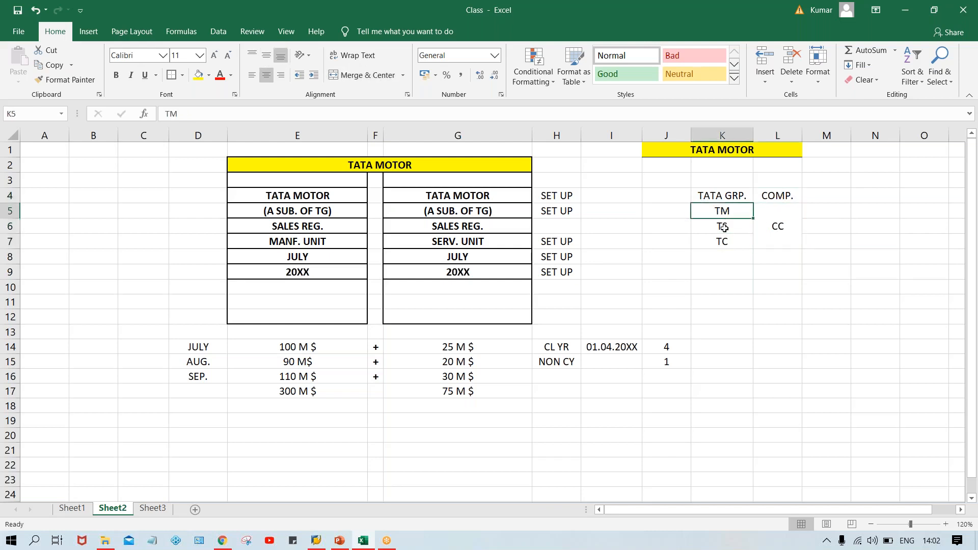
{"action": "left_click", "coordinate": [724, 228]}
{"action": "left_click", "coordinate": [726, 242]}
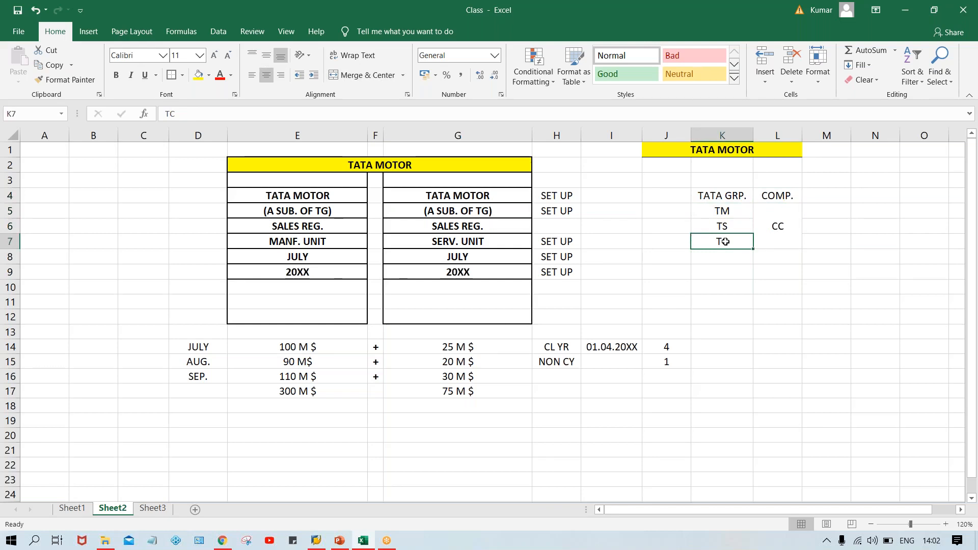
{"action": "left_click", "coordinate": [722, 212]}
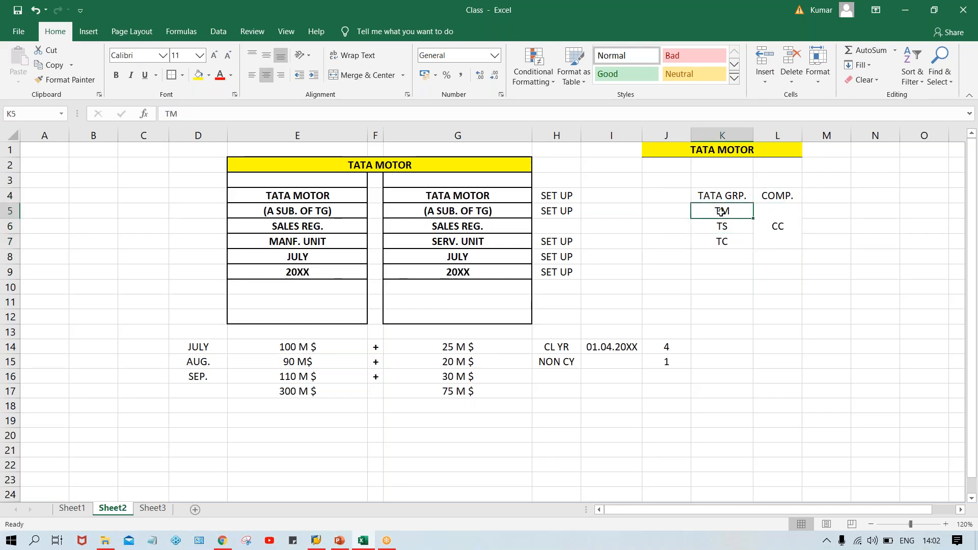
Step: Compare the MANF. UNIT row of the manufacturing box with the SERV. UNIT row of the service box
{"action": "left_click", "coordinate": [325, 240]}
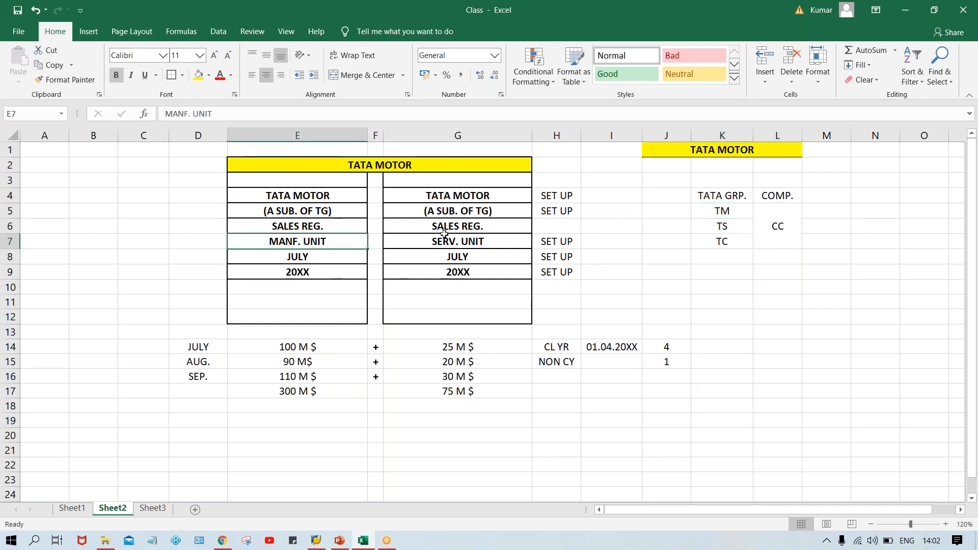
{"action": "left_click", "coordinate": [469, 238]}
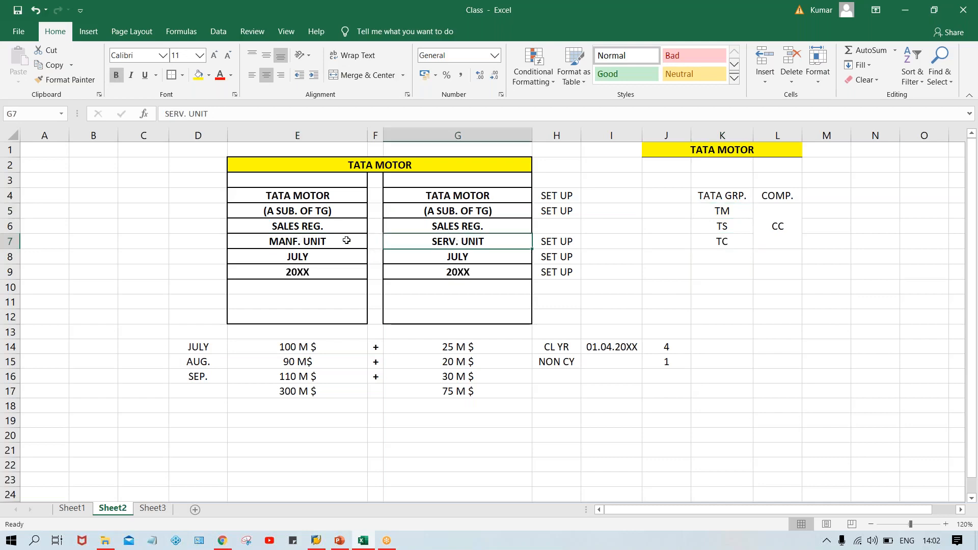
{"action": "left_click", "coordinate": [299, 240]}
{"action": "left_click", "coordinate": [445, 243]}
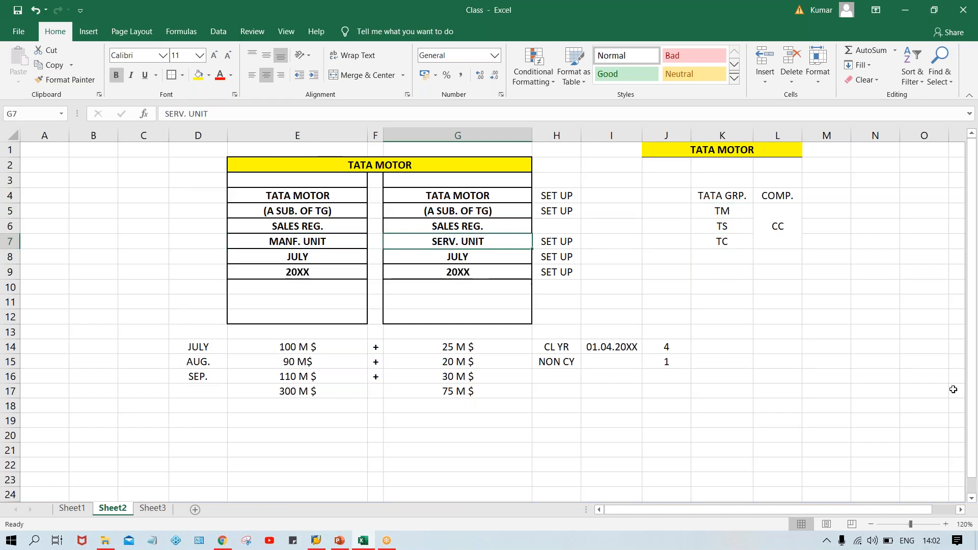
Step: Review the TATA GRP. and COMP. headings together with the three entries listed in K5:K7
{"action": "left_click", "coordinate": [723, 196]}
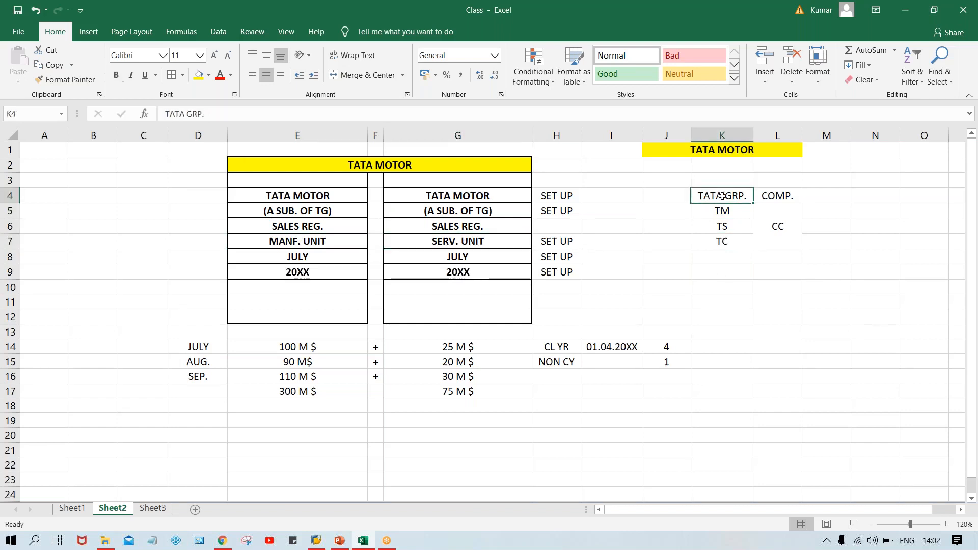
{"action": "left_click", "coordinate": [780, 197]}
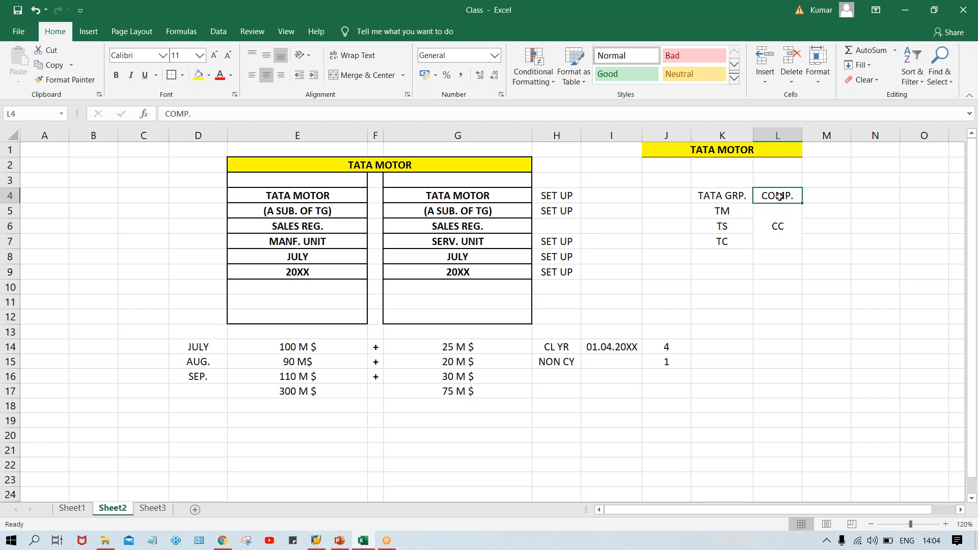
{"action": "left_click", "coordinate": [723, 197]}
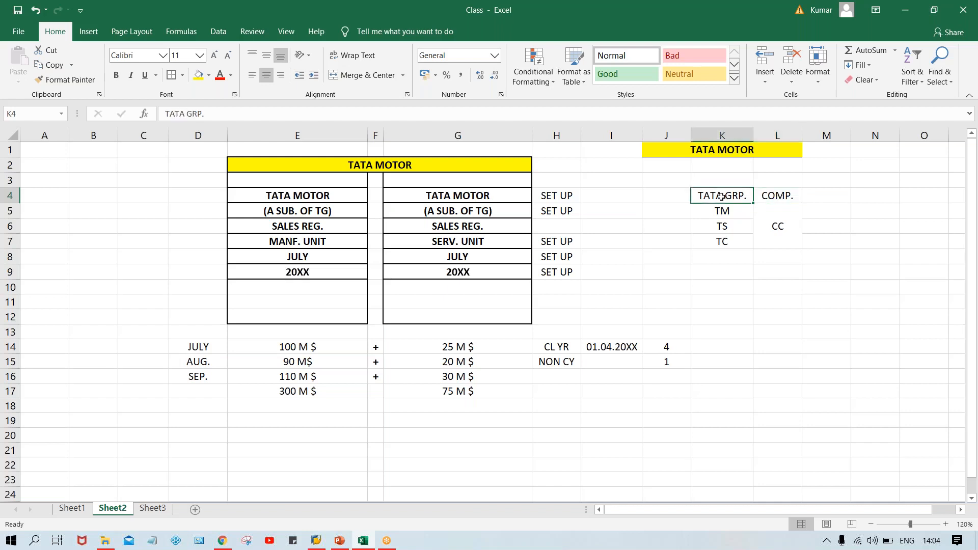
{"action": "left_click", "coordinate": [770, 199]}
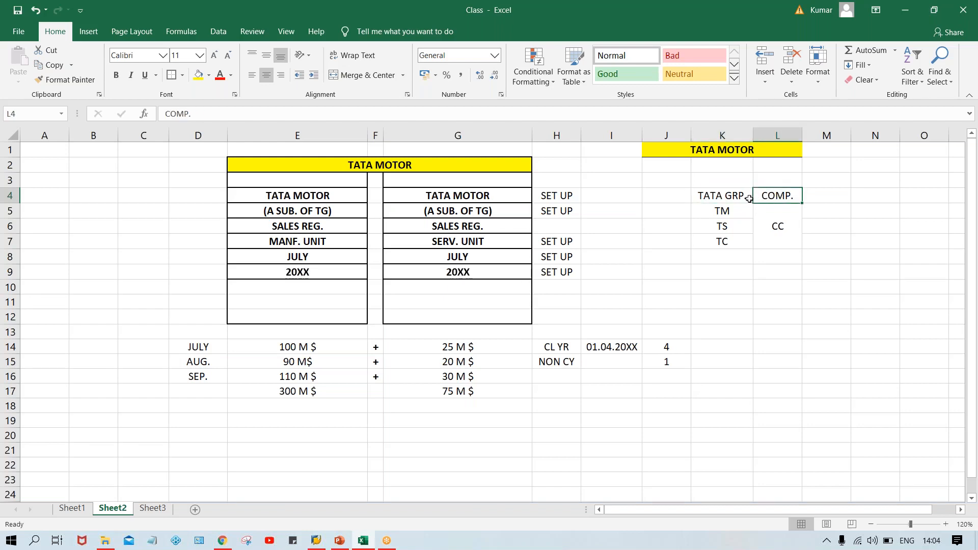
{"action": "left_click", "coordinate": [722, 213]}
{"action": "left_click", "coordinate": [722, 224]}
{"action": "left_click", "coordinate": [723, 242]}
{"action": "left_click", "coordinate": [716, 211]}
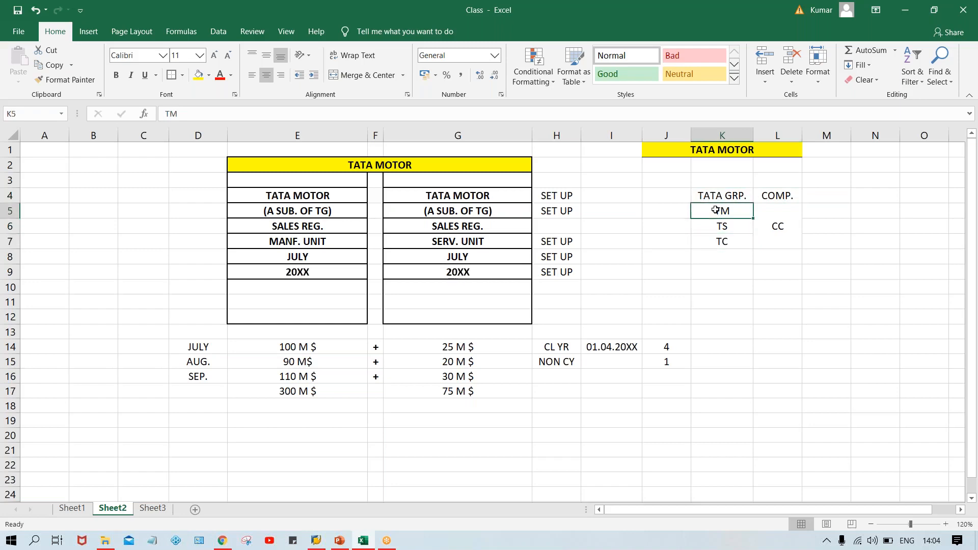
Step: Switch to the "5. Enterprise structure" presentation in PowerPoint to view the Enterprise/Organization's structure slide
{"action": "left_click", "coordinate": [778, 215]}
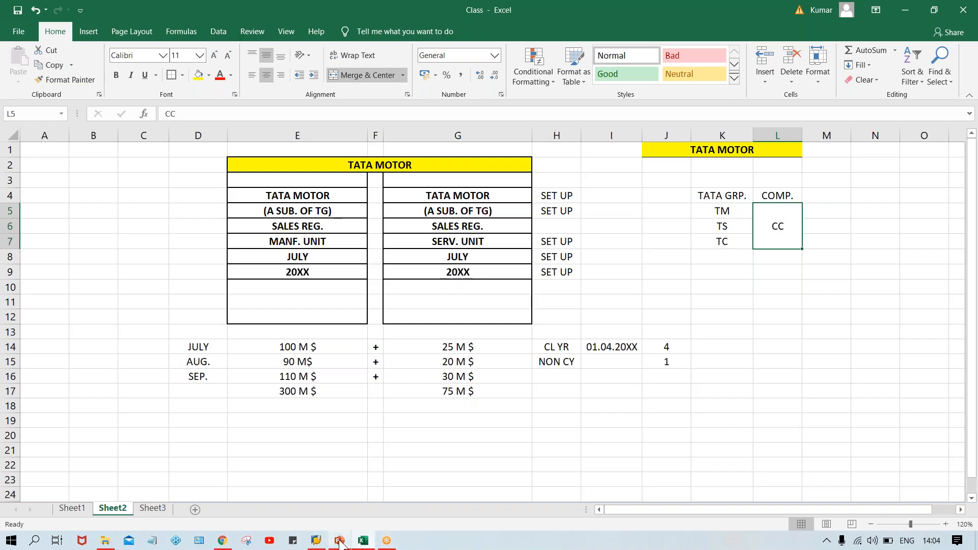
{"action": "mouse_move", "coordinate": [339, 543]}
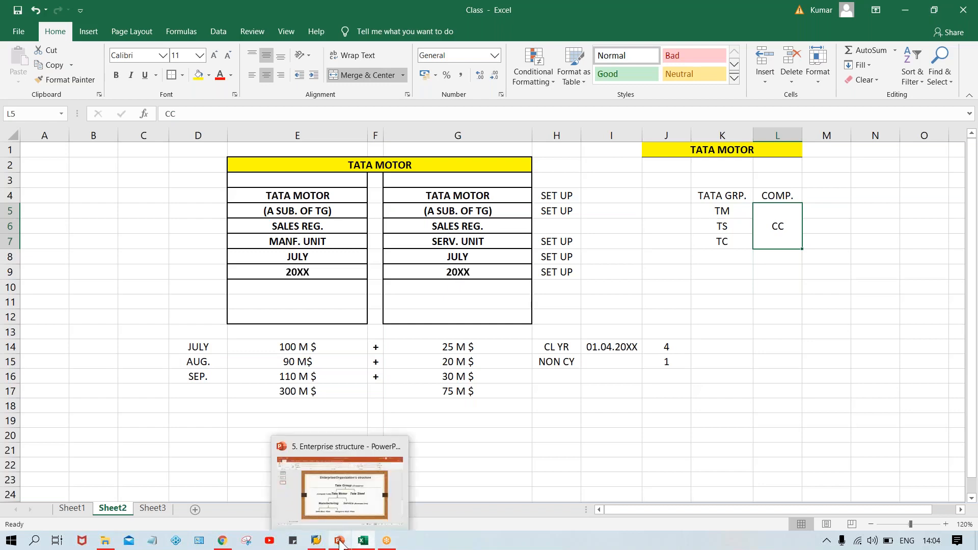
{"action": "left_click", "coordinate": [347, 475]}
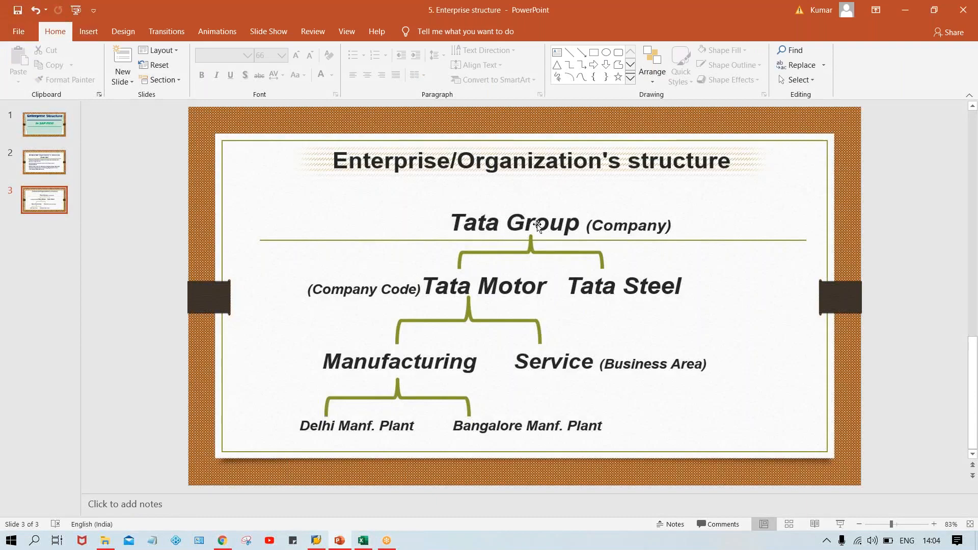